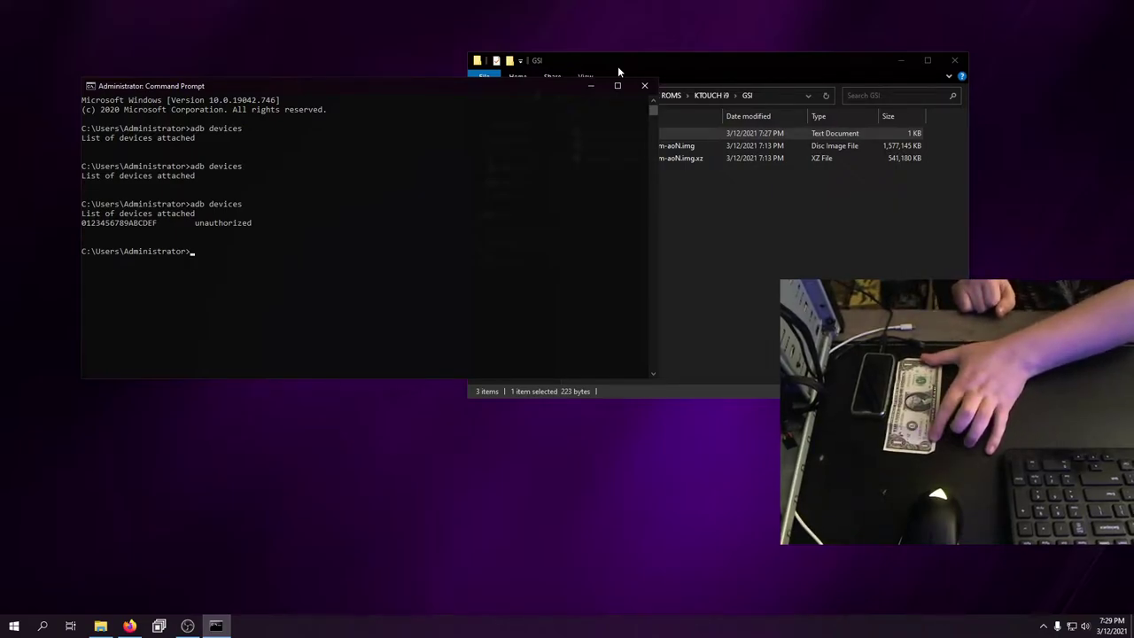
pyautogui.hotkey('alt', 'Tab')
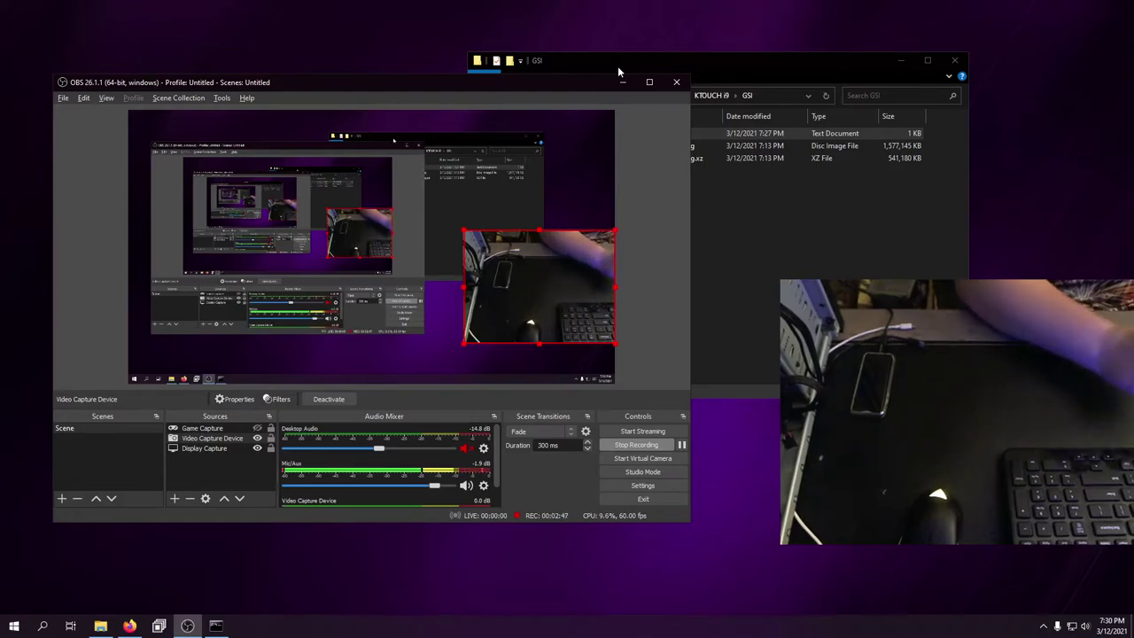
pyautogui.click(623, 82)
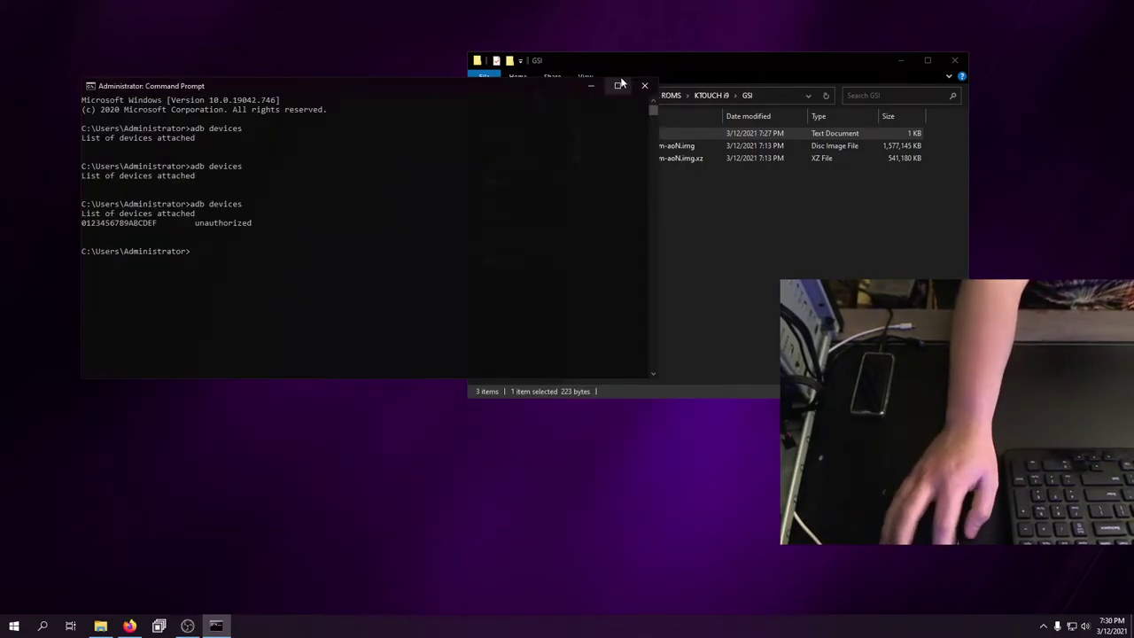
# Switch to Firefox, close the ADB driver search page and search for "gsmarena ktouch i9" in a new tab
pyautogui.click(130, 625)
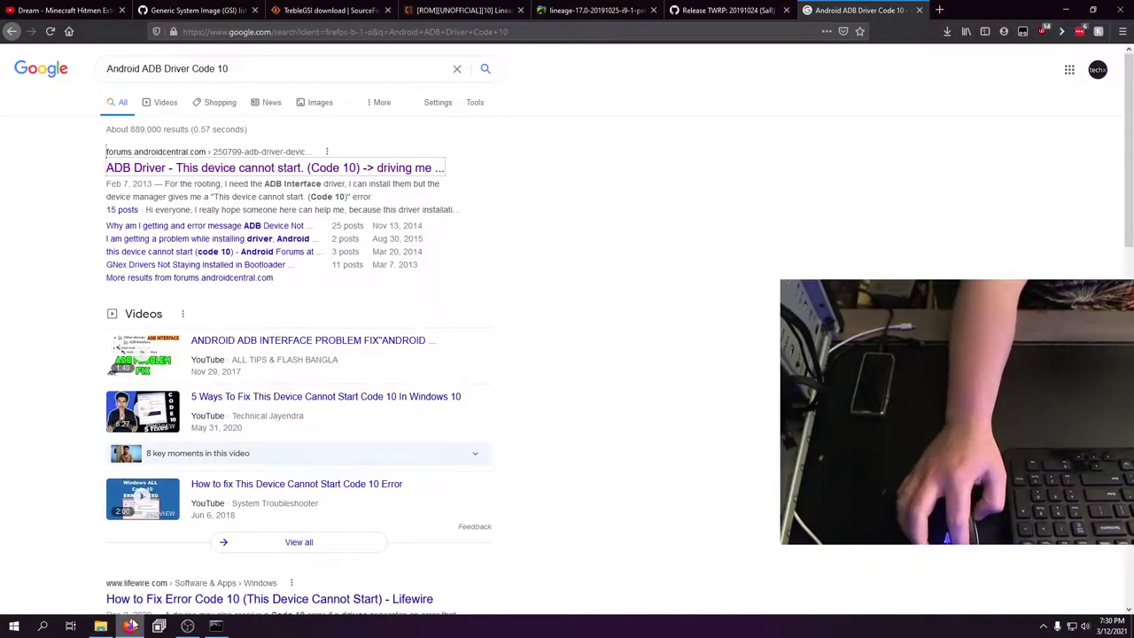
pyautogui.click(918, 10)
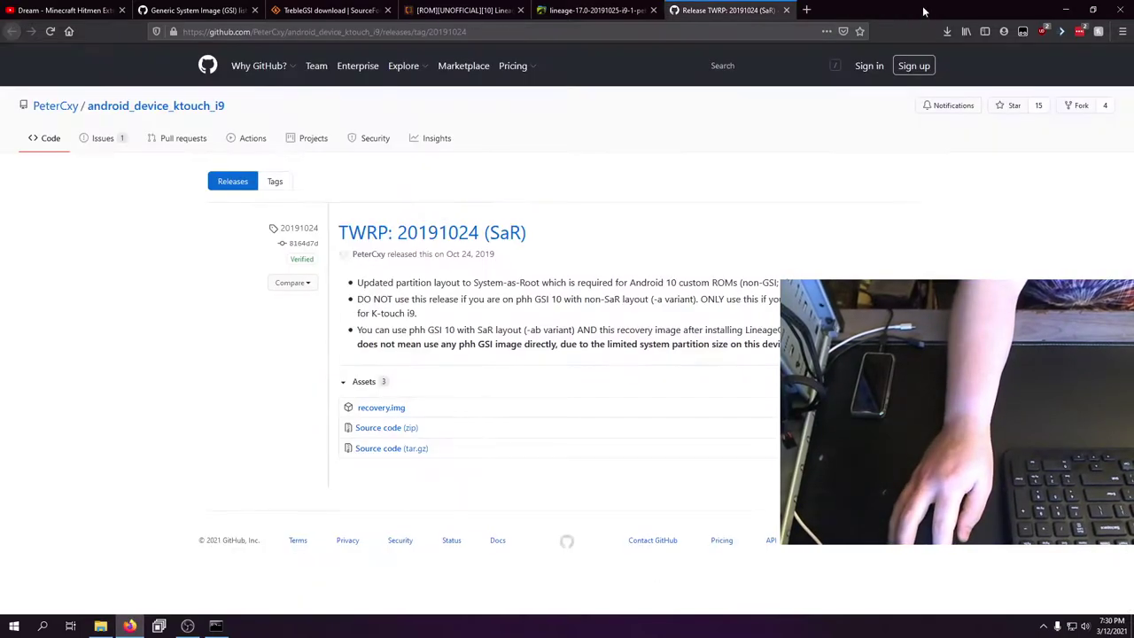
pyautogui.click(807, 8)
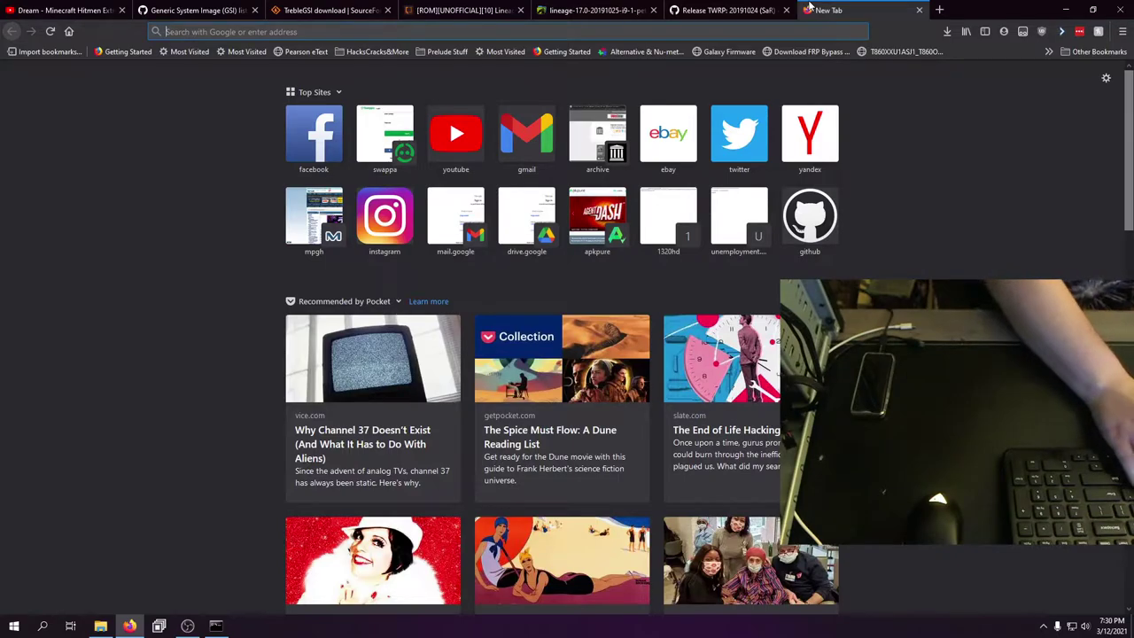
pyautogui.write('ktouch')
pyautogui.press('Down')
pyautogui.press('Return')
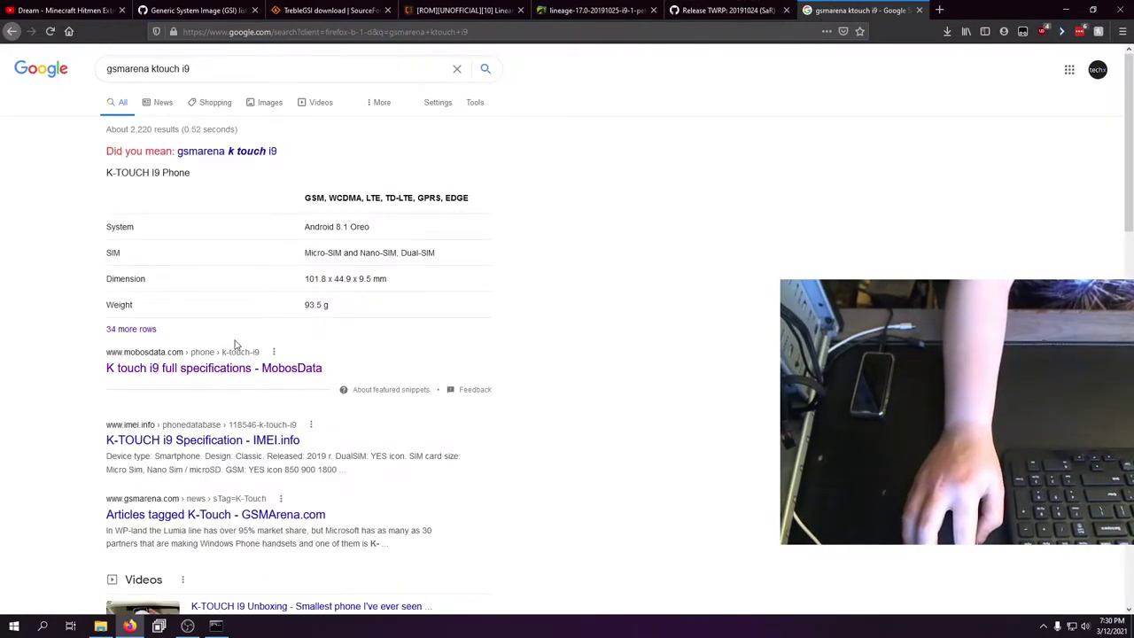
# Open the MobosData full specifications page for the K-Touch i9 and review its display, chipset, memory and OS details
pyautogui.click(239, 365)
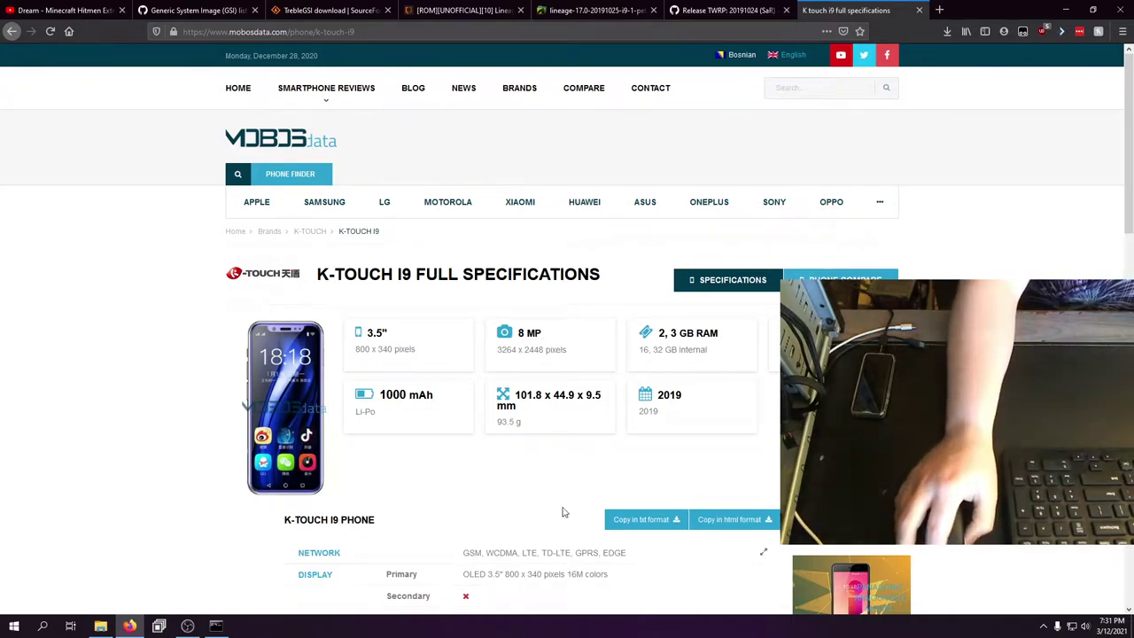
pyautogui.scroll(-3, 461, 475)
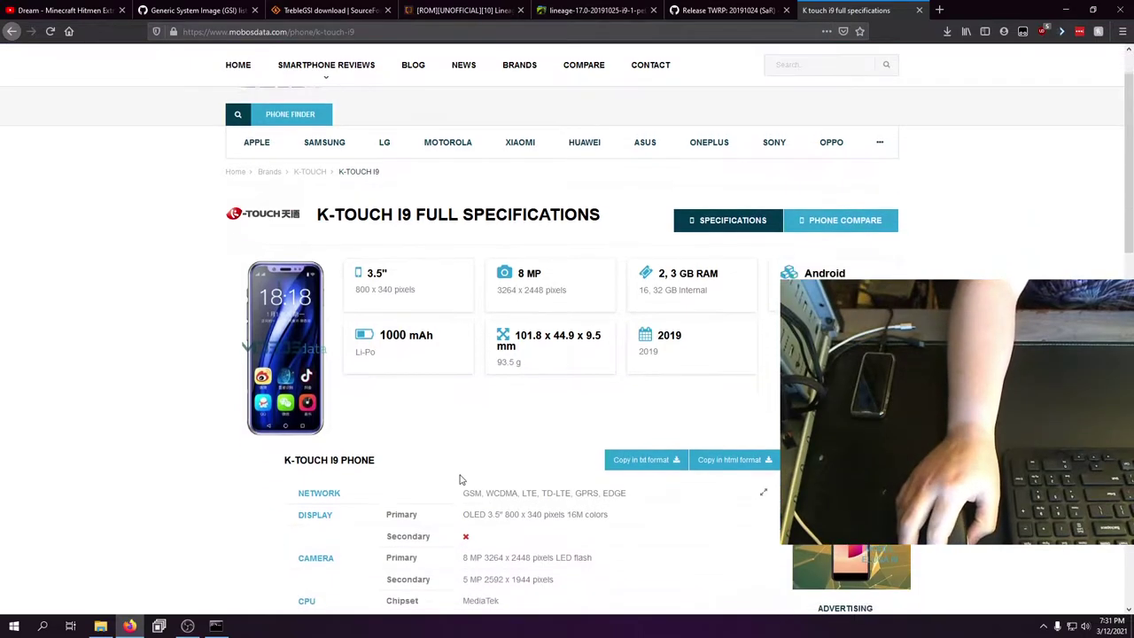
pyautogui.scroll(-3, 420, 441)
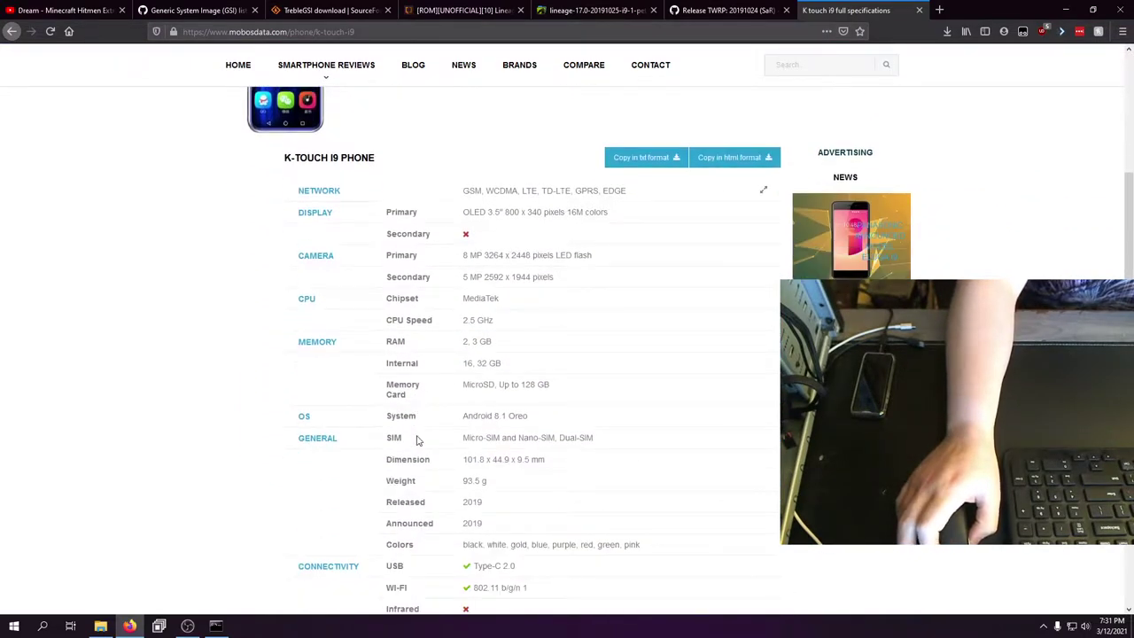
pyautogui.scroll(5, 418, 440)
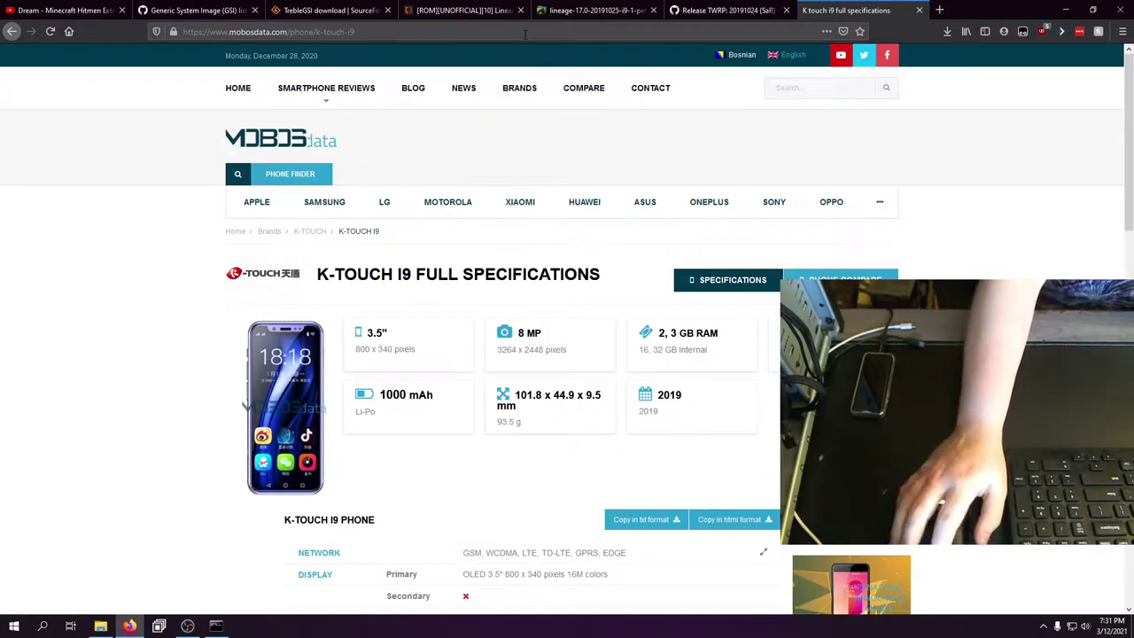
# Check the XDA thread on LineageOS 17.0 for the K-touch i9 for the compatible phone variant and clear the text selection
pyautogui.click(465, 10)
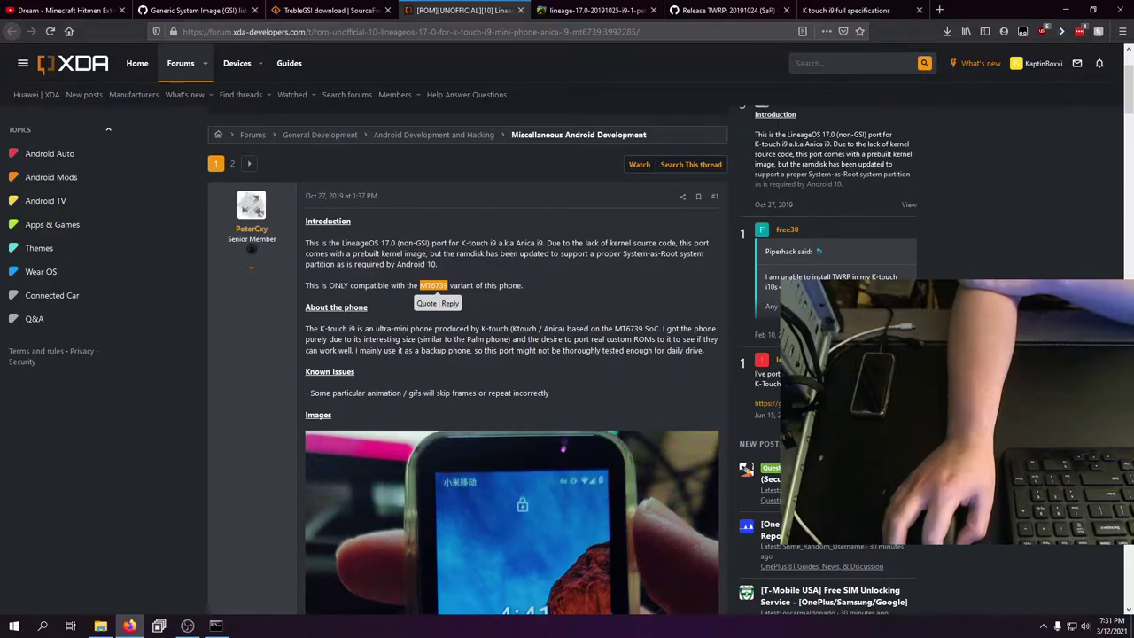
pyautogui.click(567, 287)
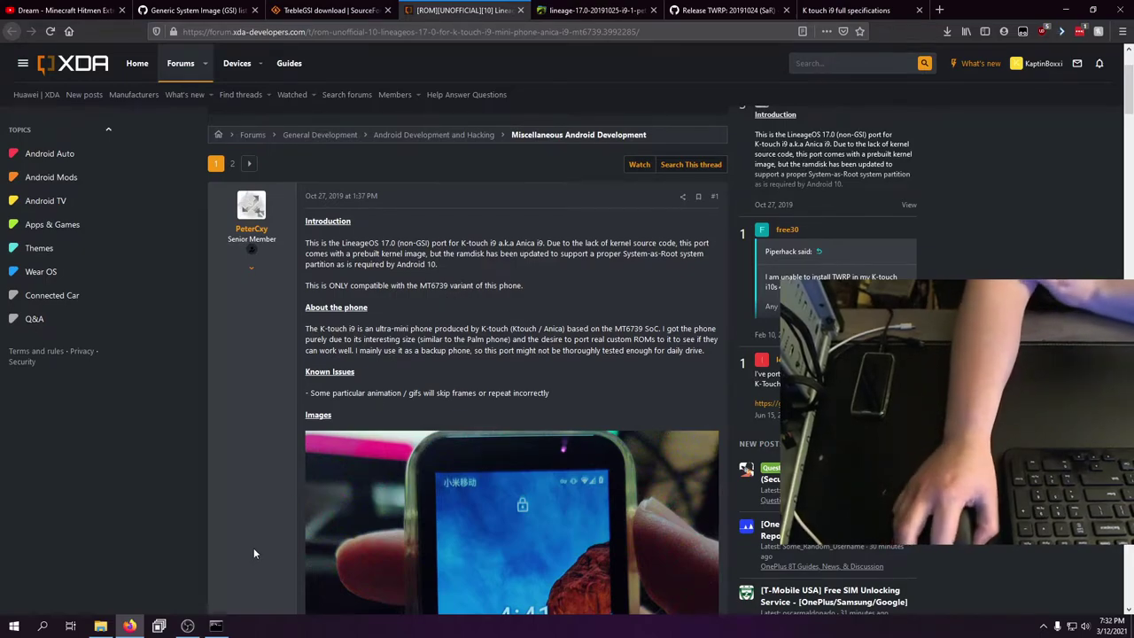
# Switch to Command Prompt and try to read the phone's properties with "adb getprop"
pyautogui.click(218, 627)
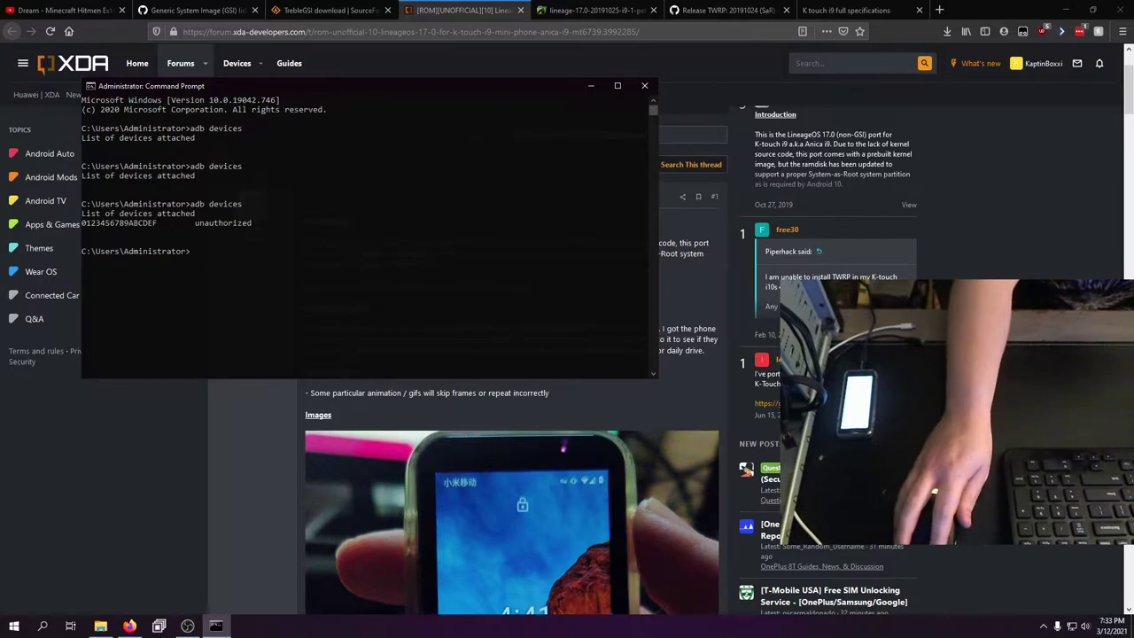
pyautogui.click(368, 289)
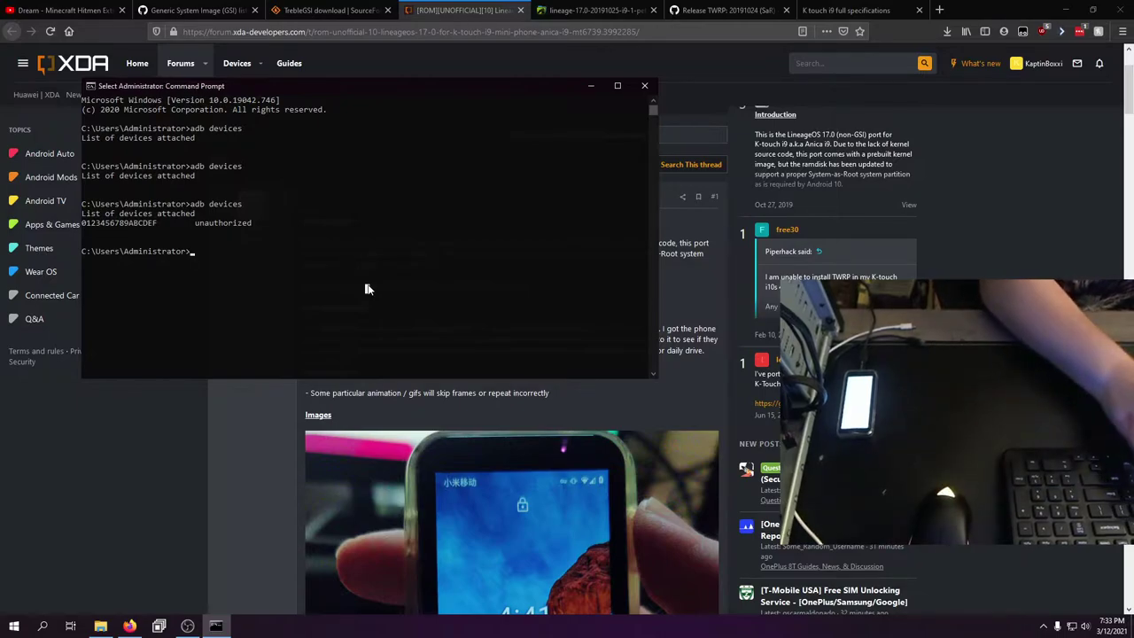
pyautogui.write('adb getprop')
pyautogui.press('Return')
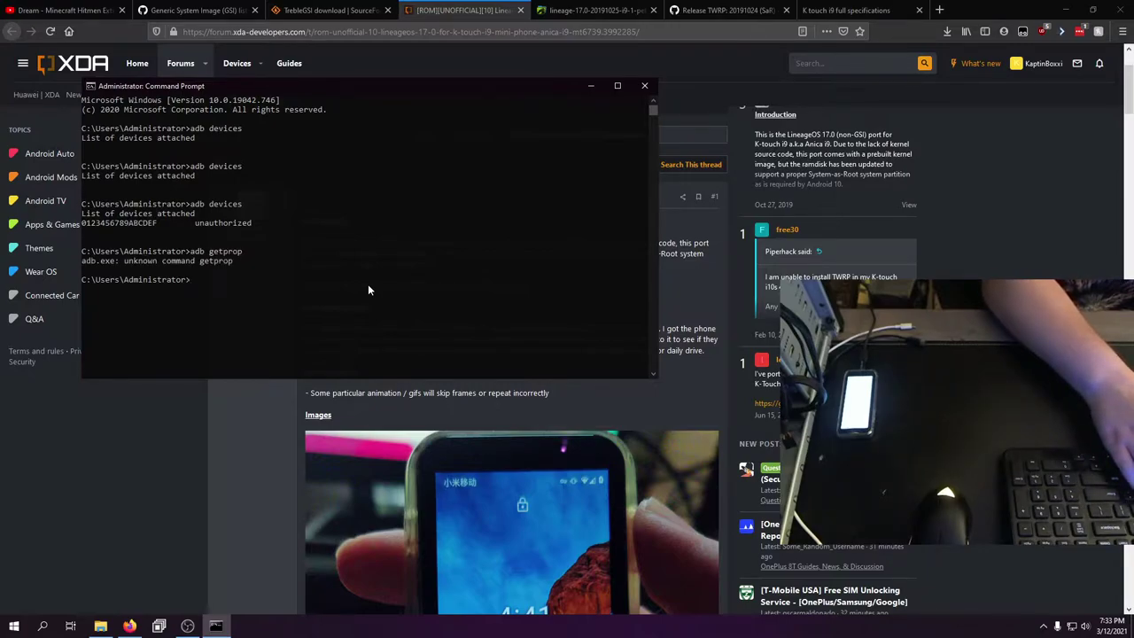
pyautogui.click(187, 626)
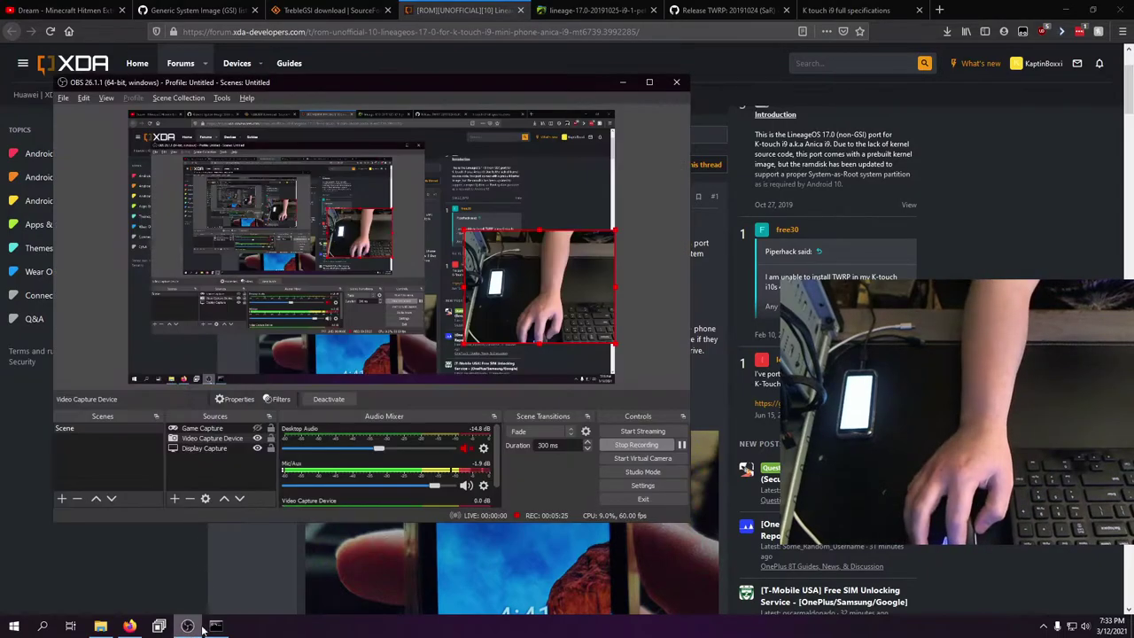
pyautogui.click(681, 445)
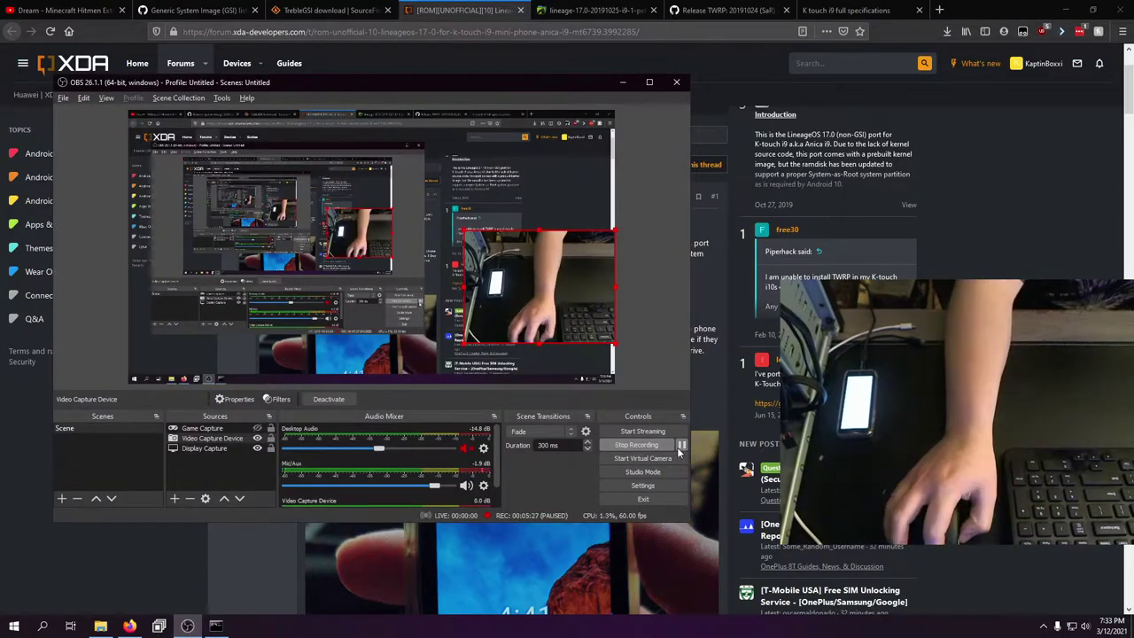
# Return to Command Prompt, run "adb shell getprop" and examine the phone's vendor, Treble, product and CPU ABI properties
pyautogui.hotkey('alt', 'Tab')
pyautogui.press('Tab')
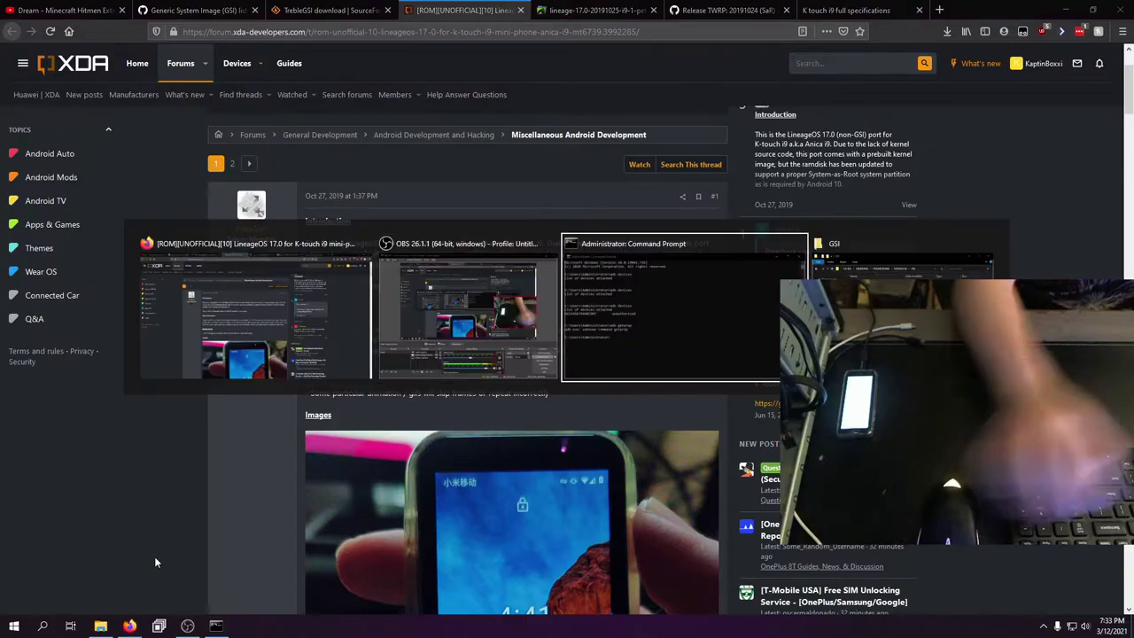
pyautogui.write('adb shell ')
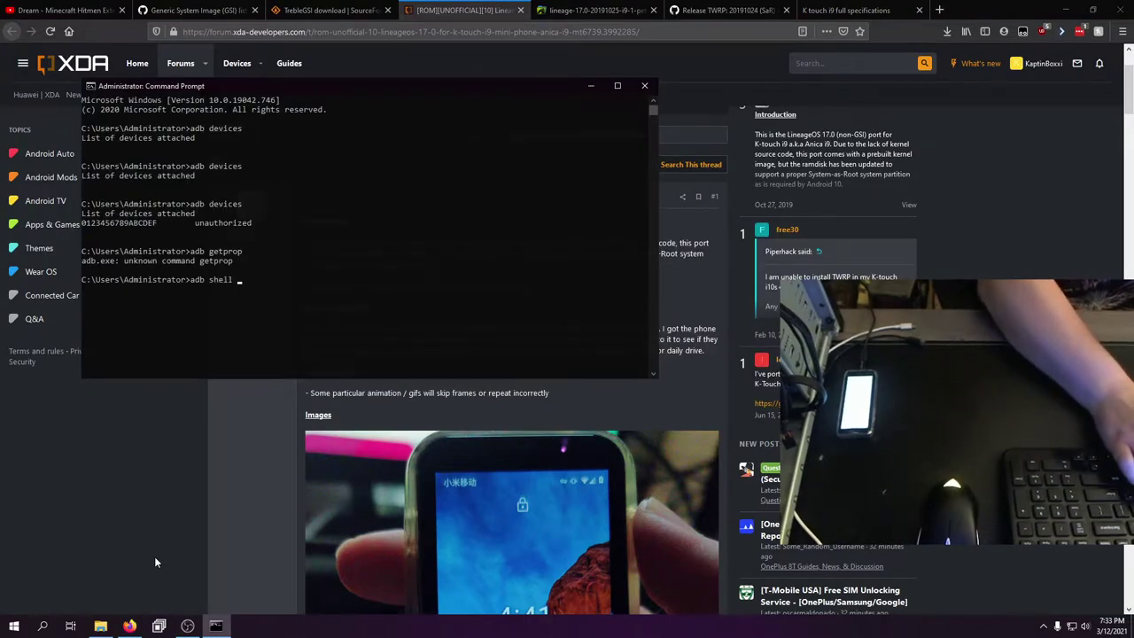
pyautogui.write('getprop')
pyautogui.press('Return')
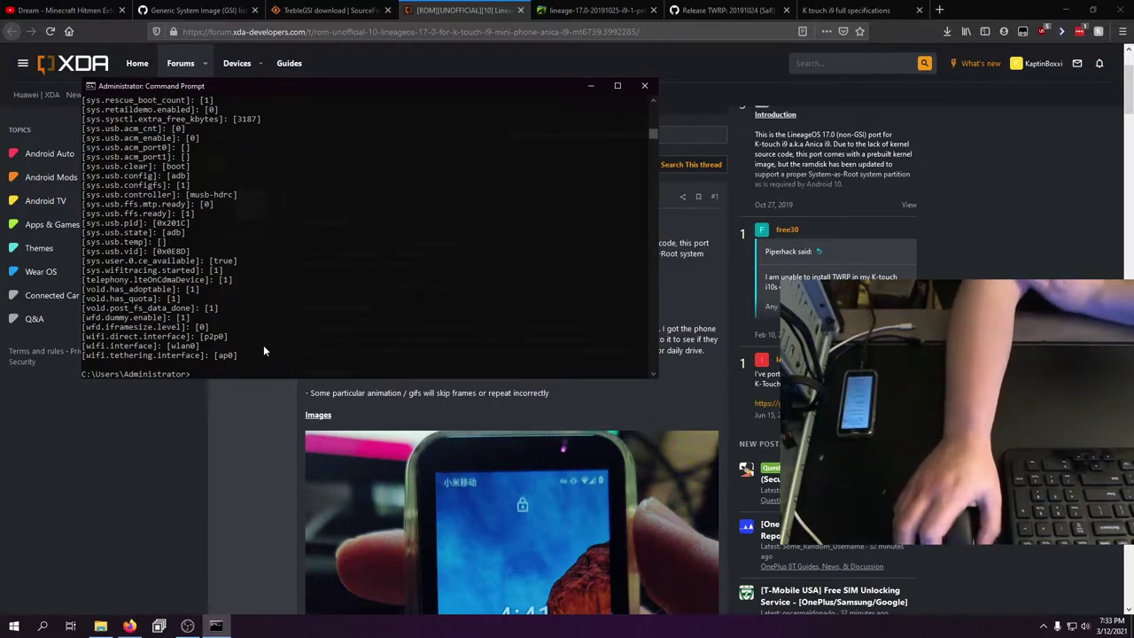
pyautogui.scroll(7, 260, 351)
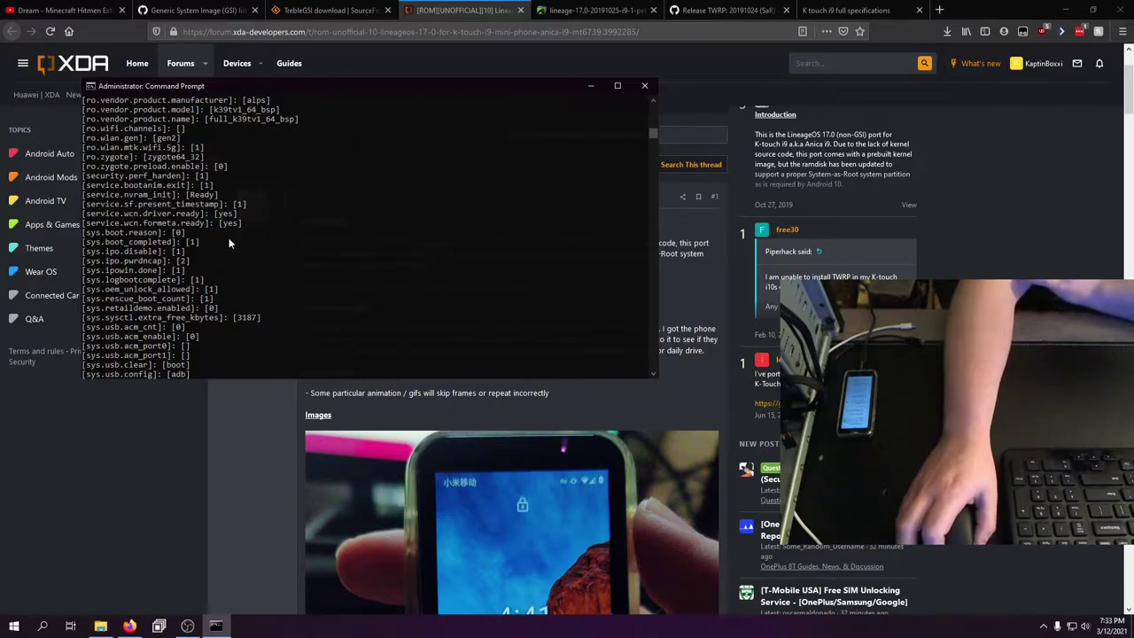
pyautogui.scroll(3, 227, 189)
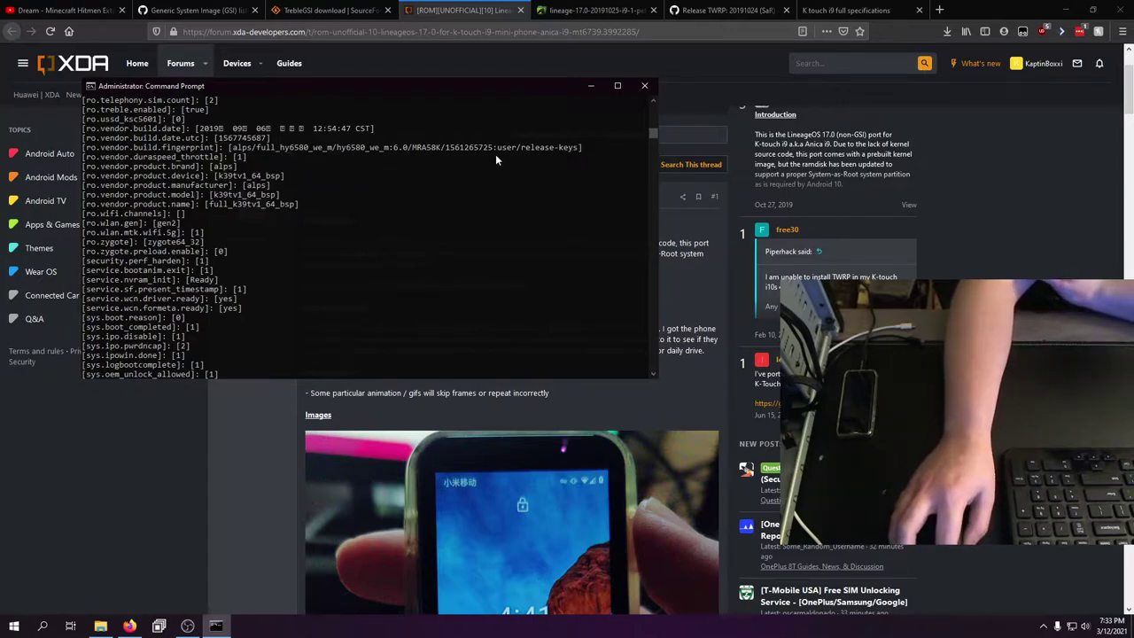
pyautogui.scroll(7, 190, 155)
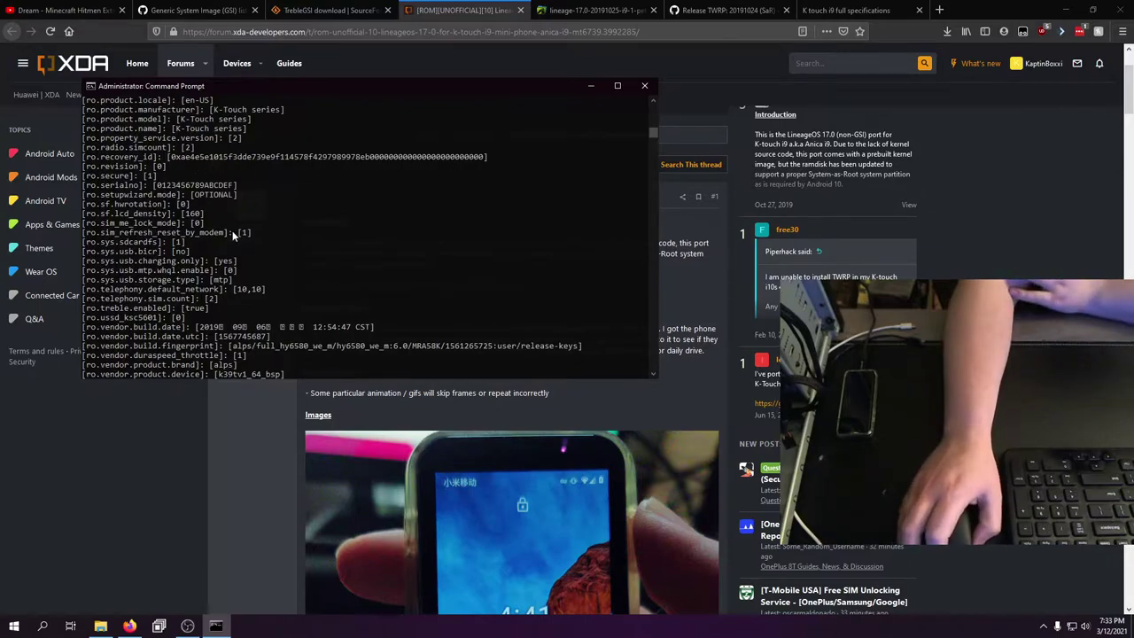
pyautogui.scroll(4, 234, 234)
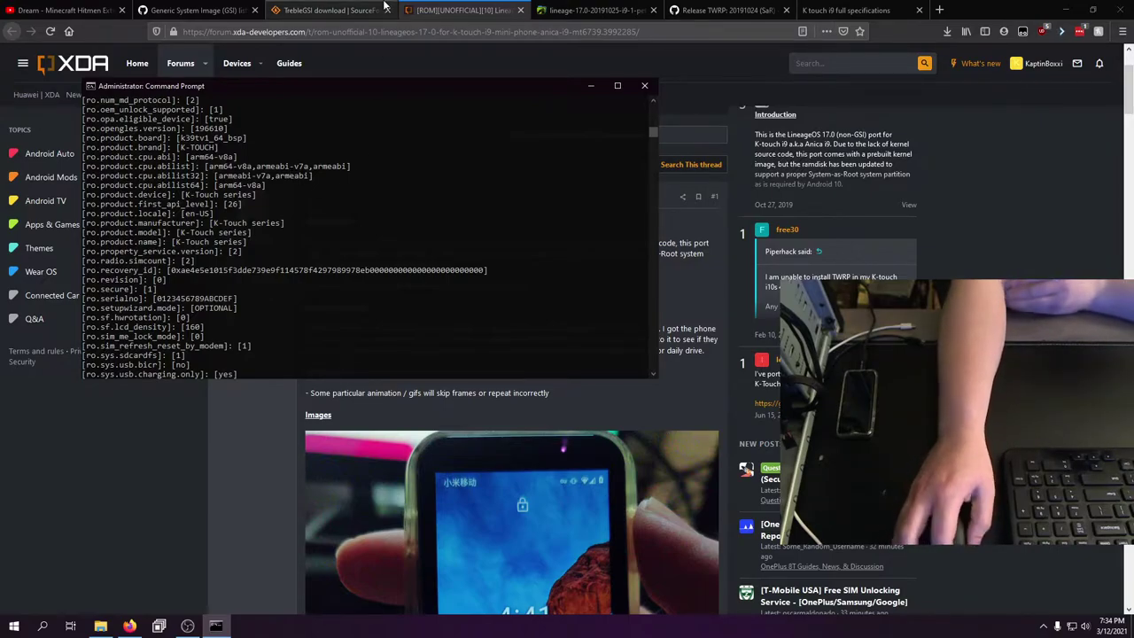
# Switch to Firefox and download caos-v302-210309-arm64-aoZ.img.xz from the TrebleGSI project page on SourceForge
pyautogui.click(346, 10)
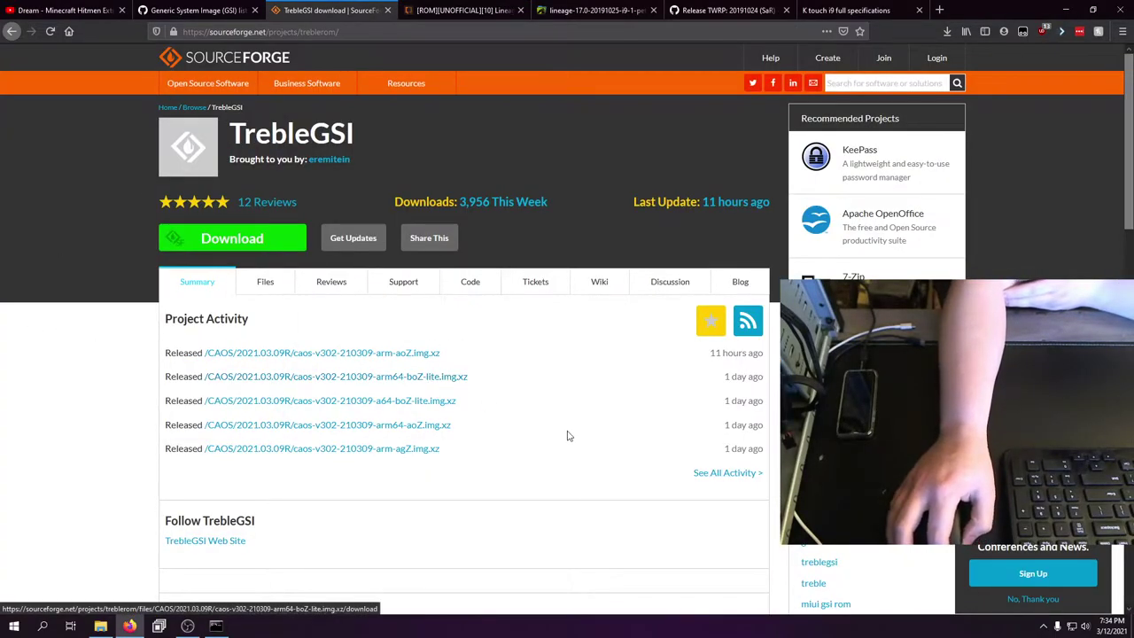
pyautogui.click(432, 426)
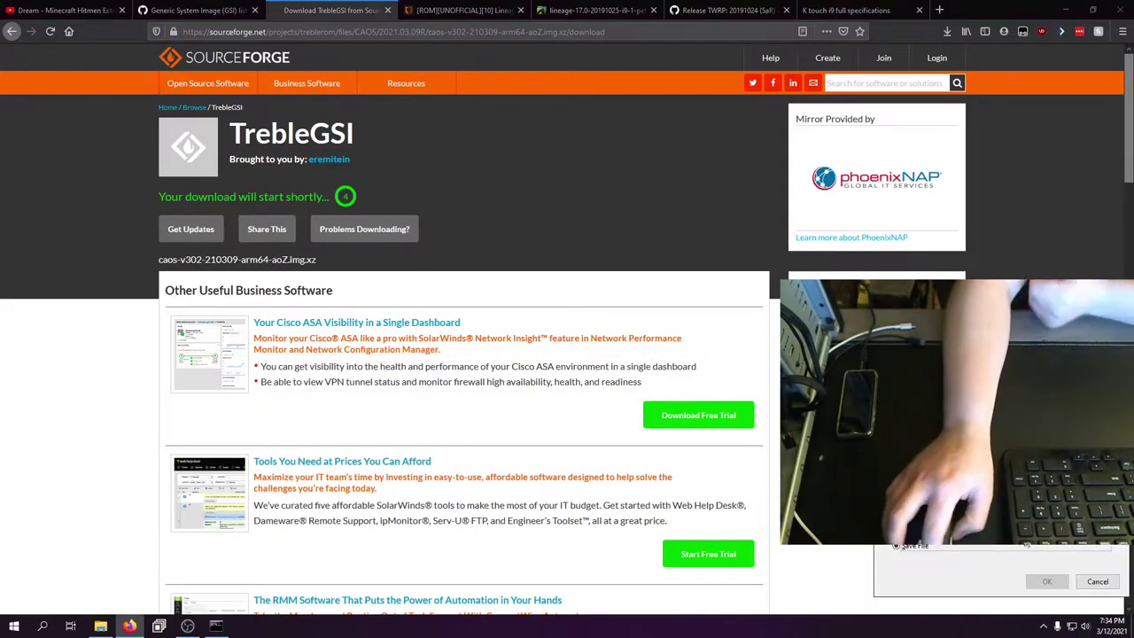
pyautogui.click(1047, 582)
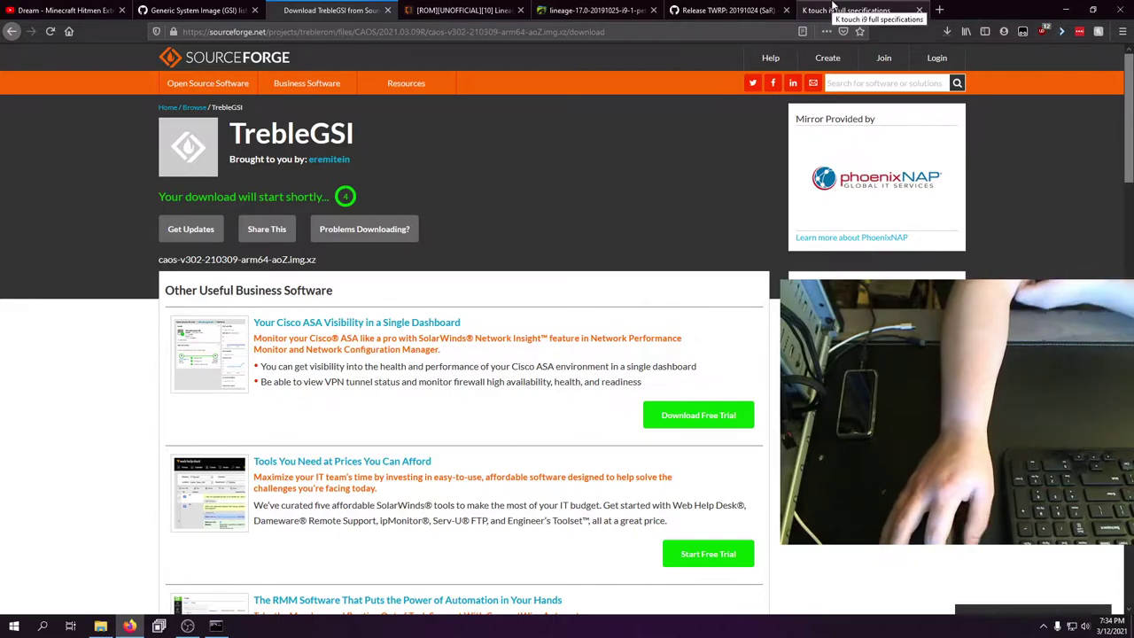
# View the TWRP release and LineageOS download pages, and return to the K-touch i9 thread on XDA
pyautogui.click(724, 9)
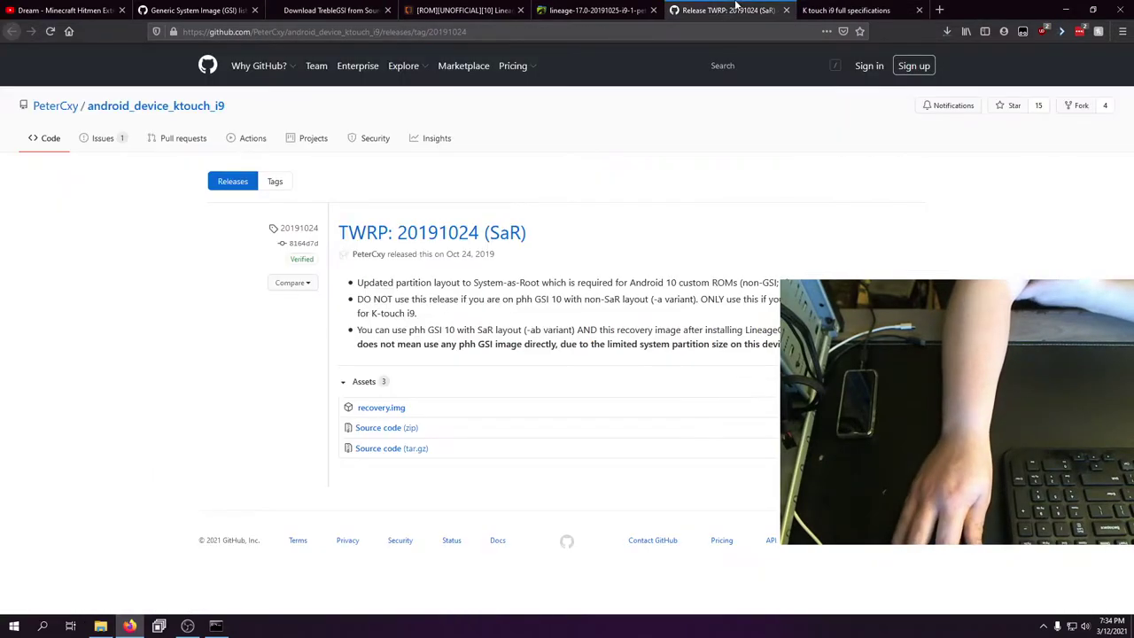
pyautogui.click(595, 9)
pyautogui.click(462, 10)
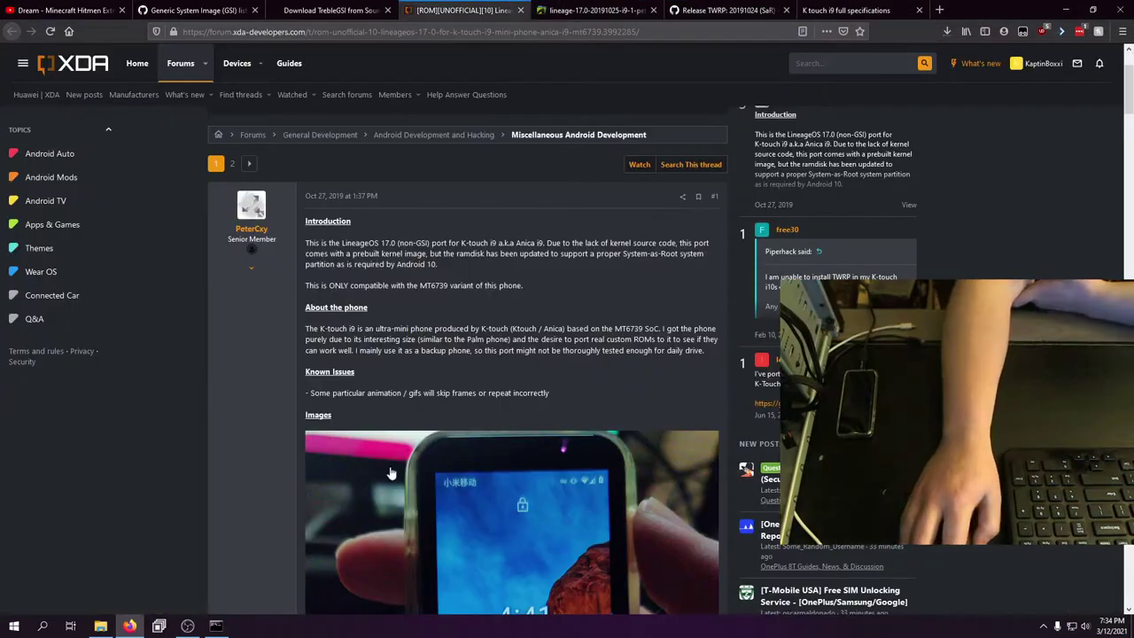
# Switch to Command Prompt and look through the earlier getprop output for the phone's MediaTek platform
pyautogui.click(215, 625)
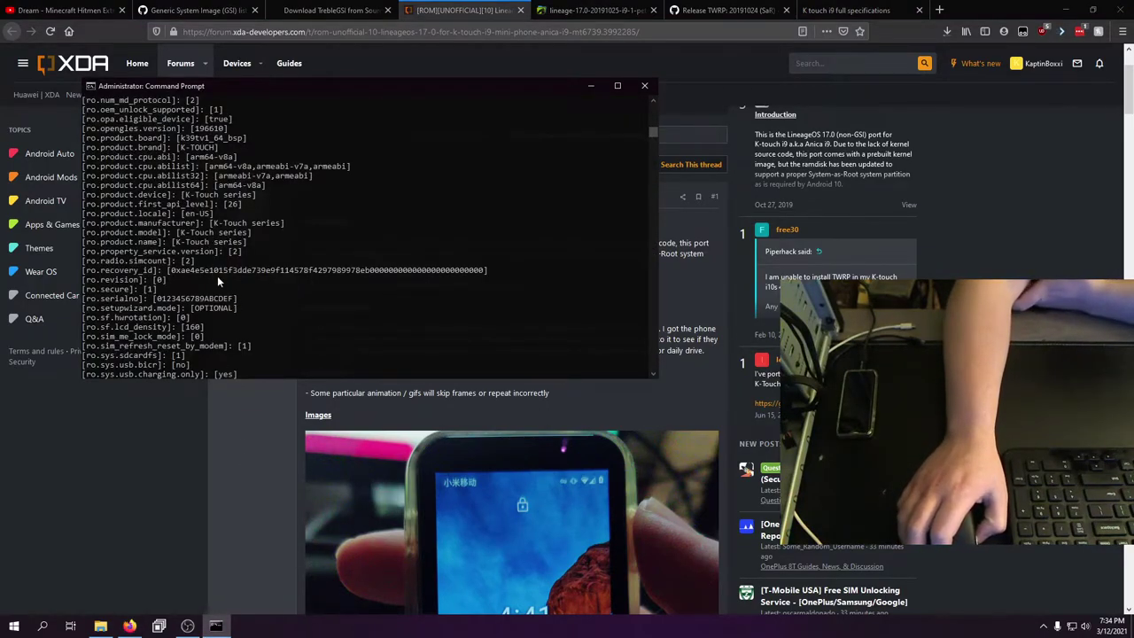
pyautogui.scroll(2, 217, 281)
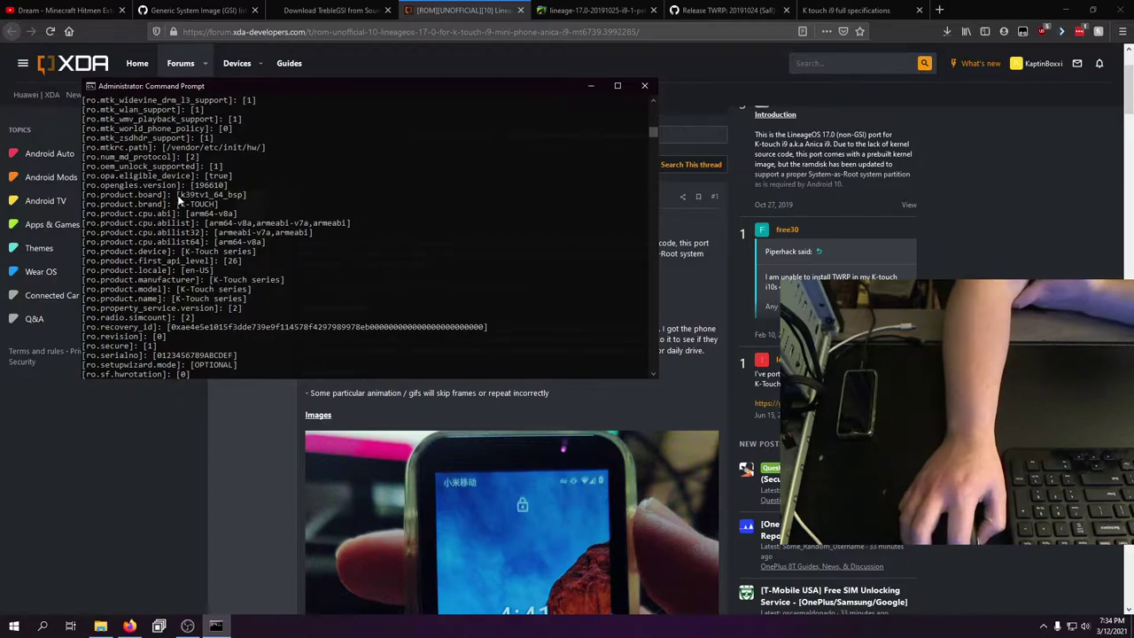
pyautogui.scroll(8, 185, 210)
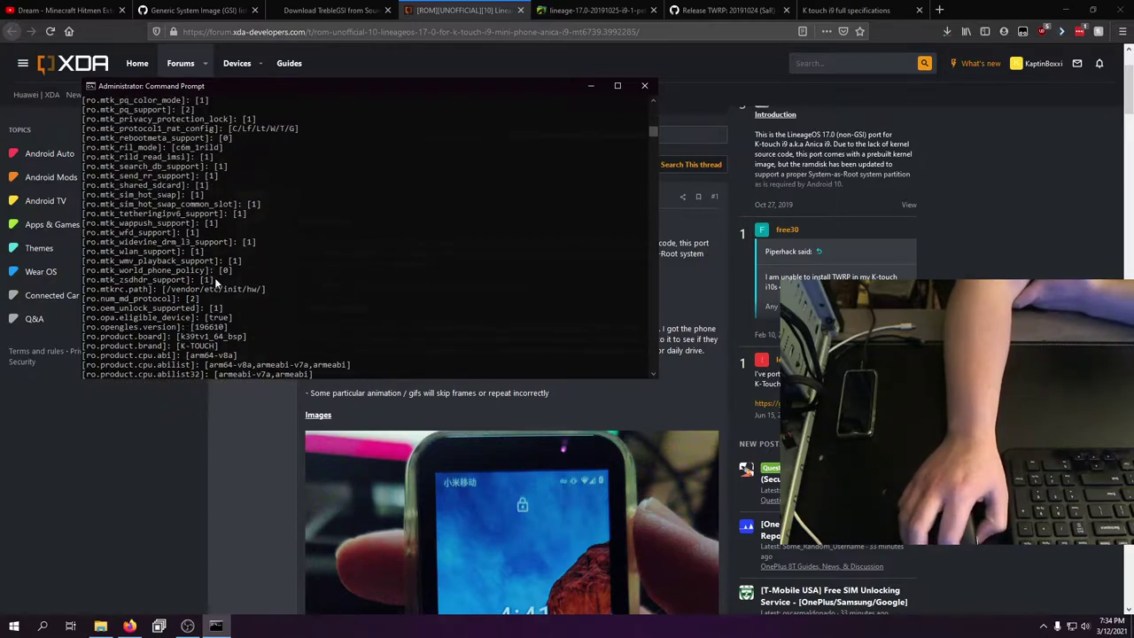
pyautogui.scroll(20, 218, 287)
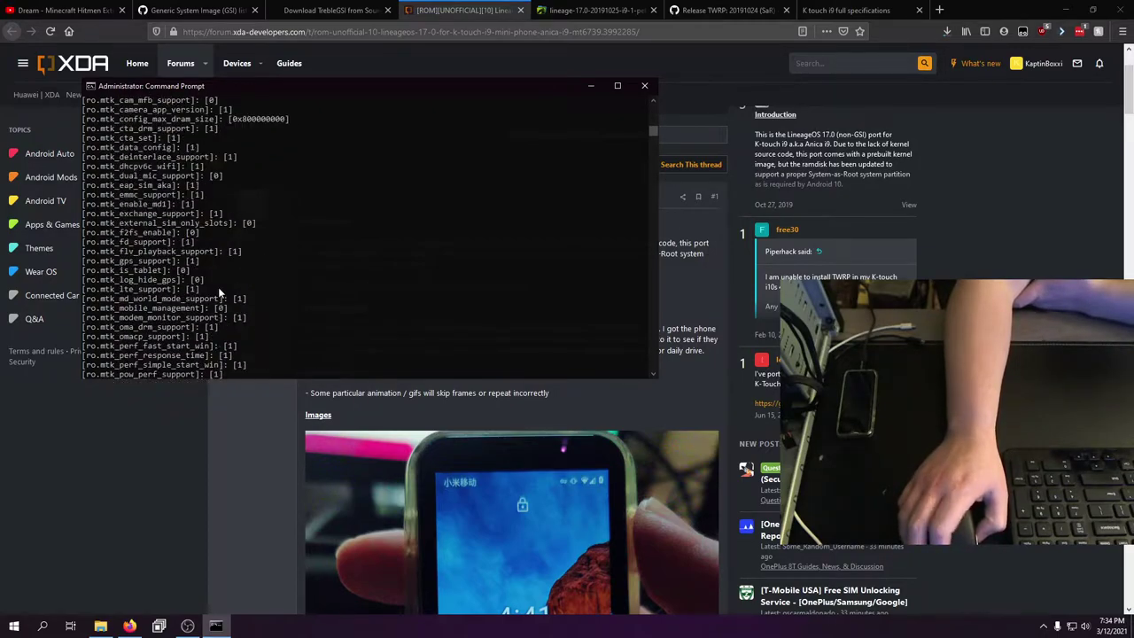
pyautogui.scroll(1, 218, 287)
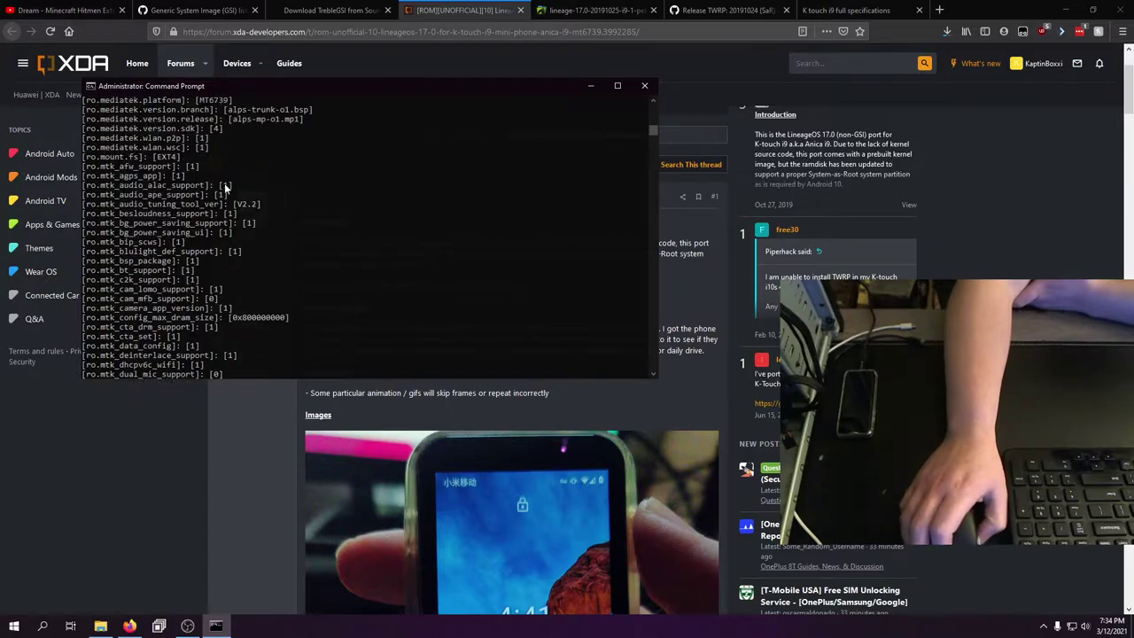
pyautogui.scroll(2, 215, 312)
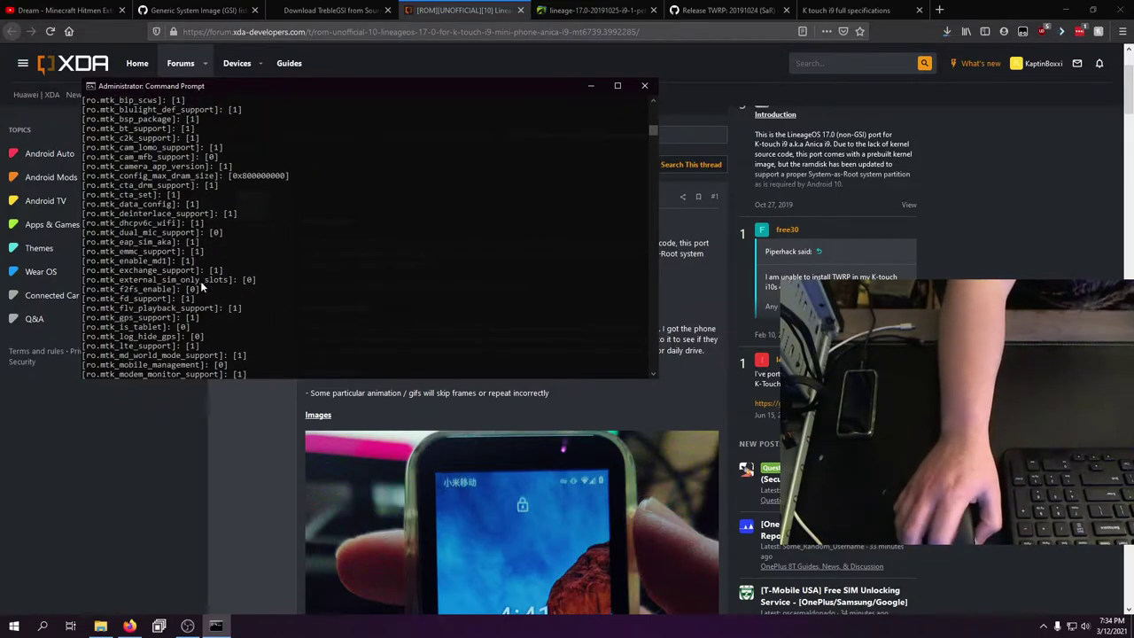
# Check the rest of the getprop output, and switch to Firefox to read the flashing instructions in the K-touch i9 thread
pyautogui.scroll(-20, 200, 281)
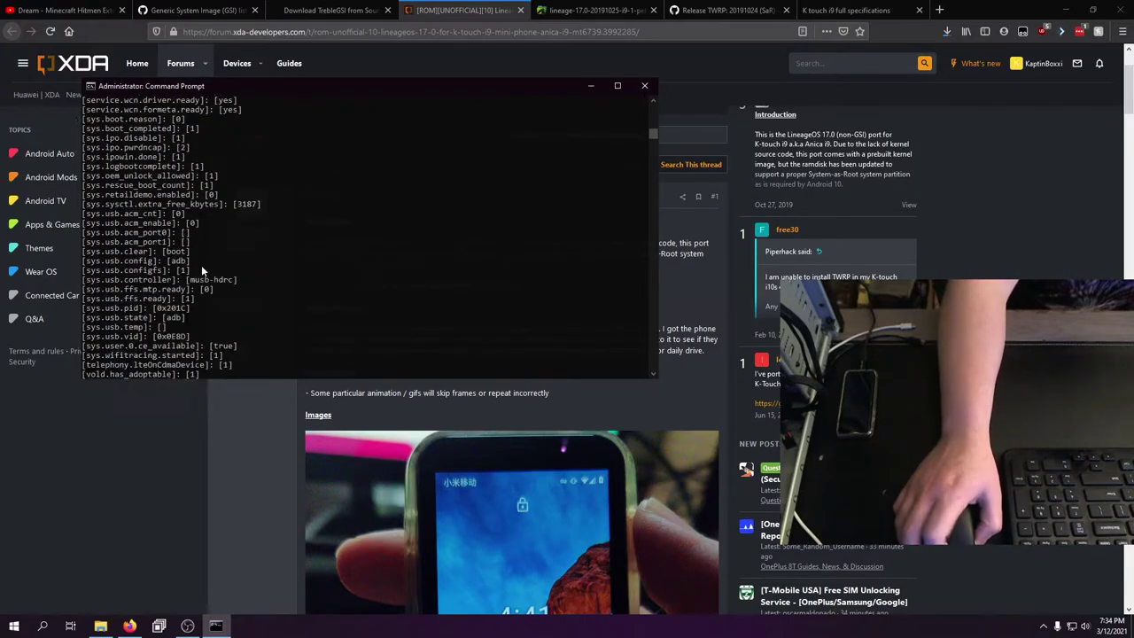
pyautogui.scroll(-7, 201, 265)
pyautogui.scroll(2, 201, 265)
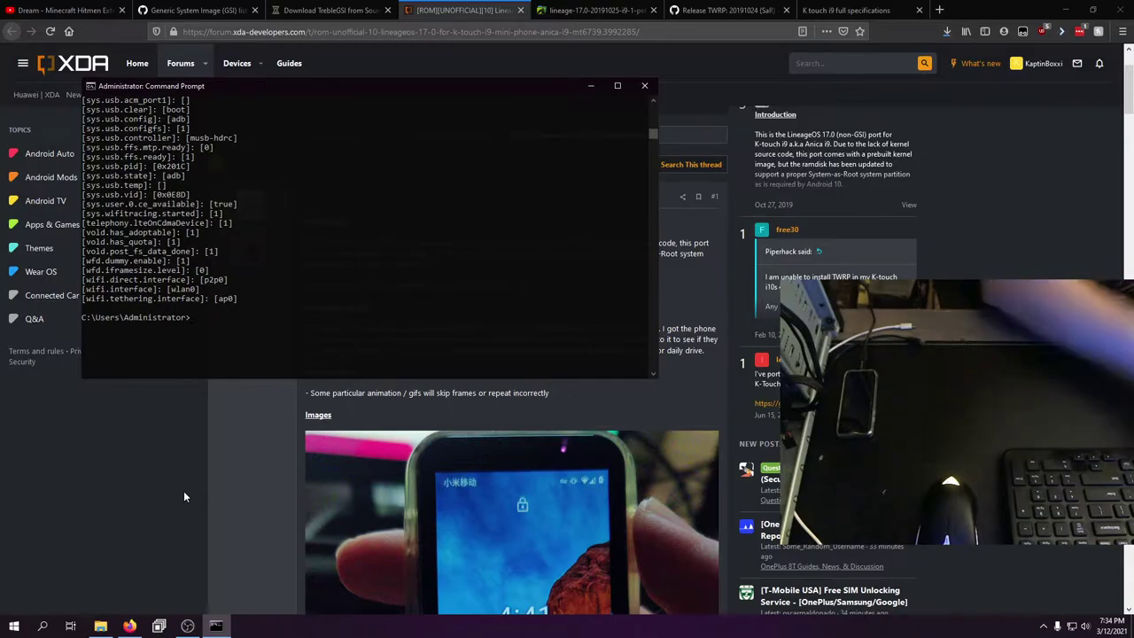
pyautogui.click(235, 523)
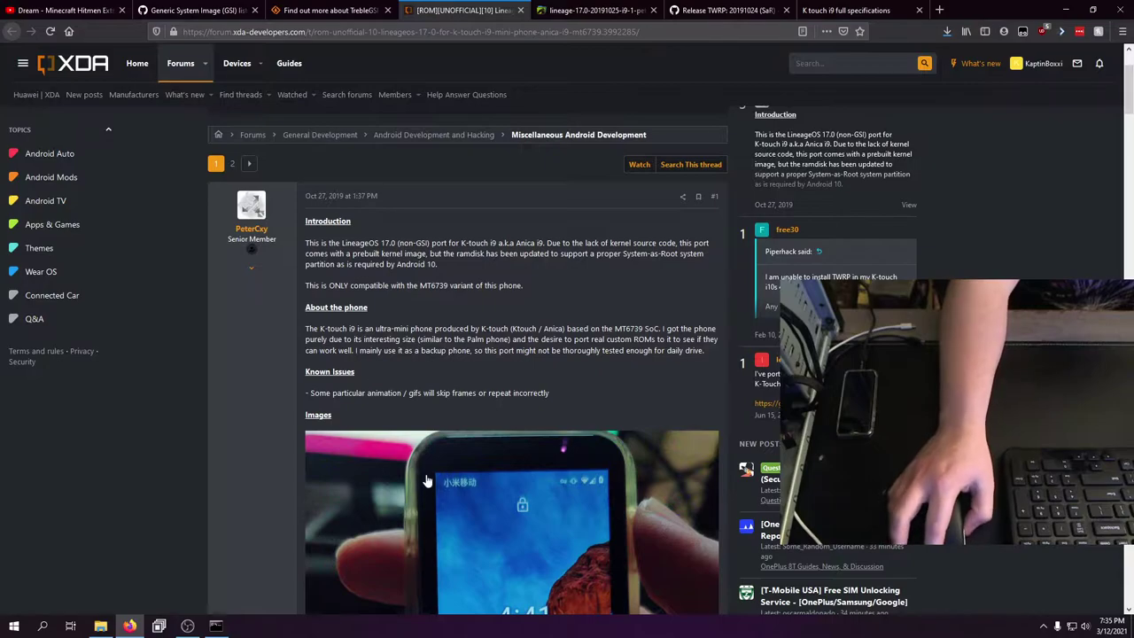
pyautogui.scroll(-10, 425, 473)
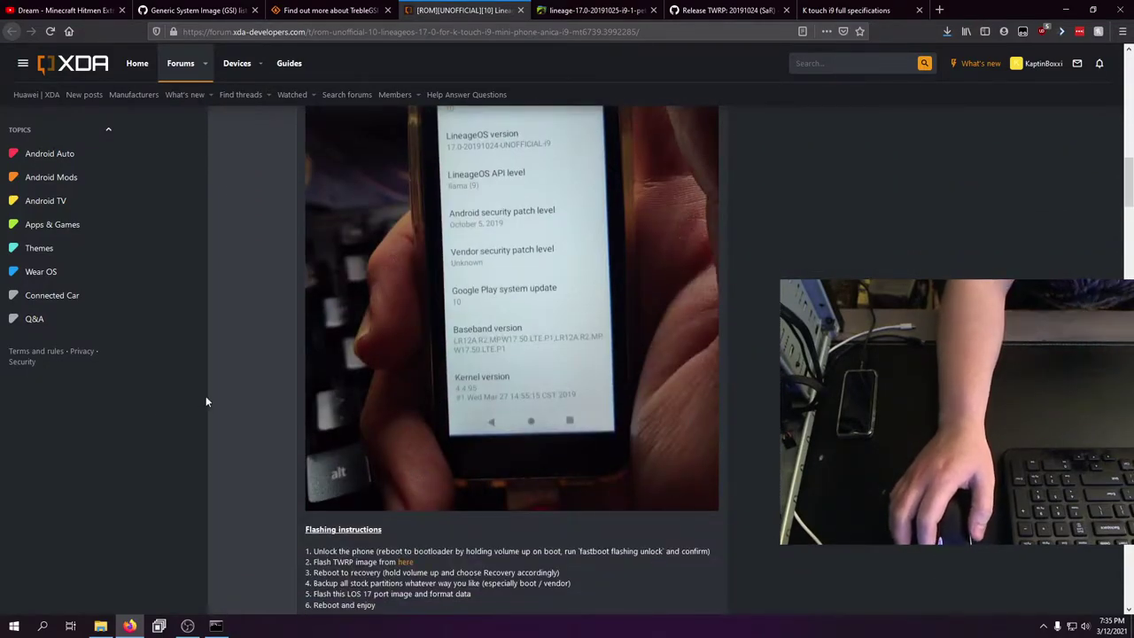
pyautogui.scroll(-2, 206, 399)
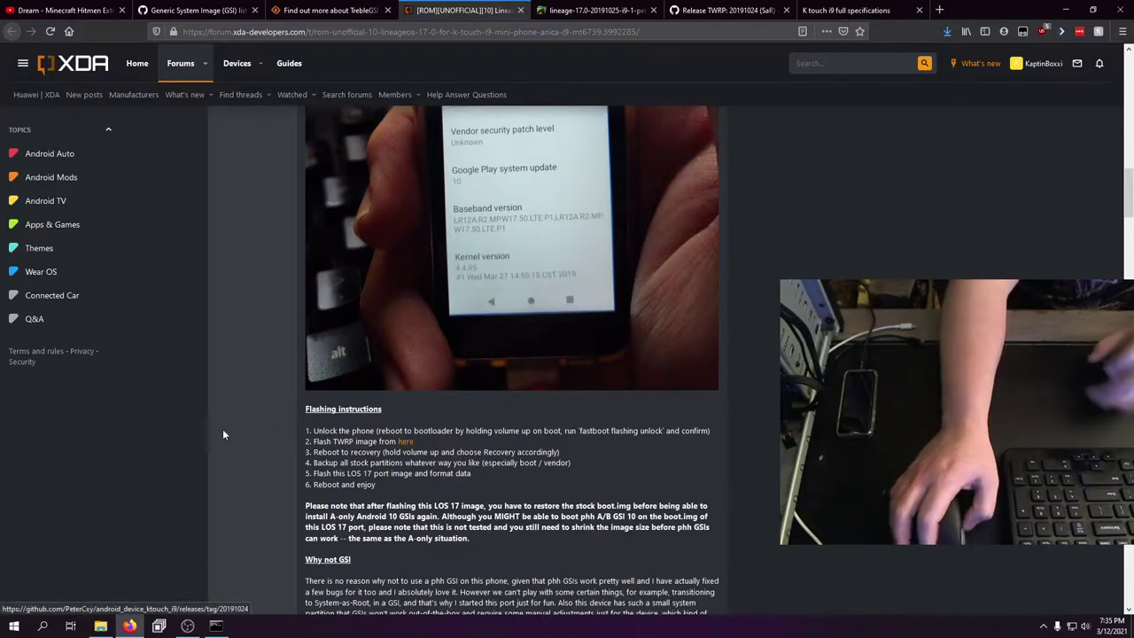
# Switch to Command Prompt and reboot the phone with "adb reboot recovery"
pyautogui.hotkey('alt', 'Tab')
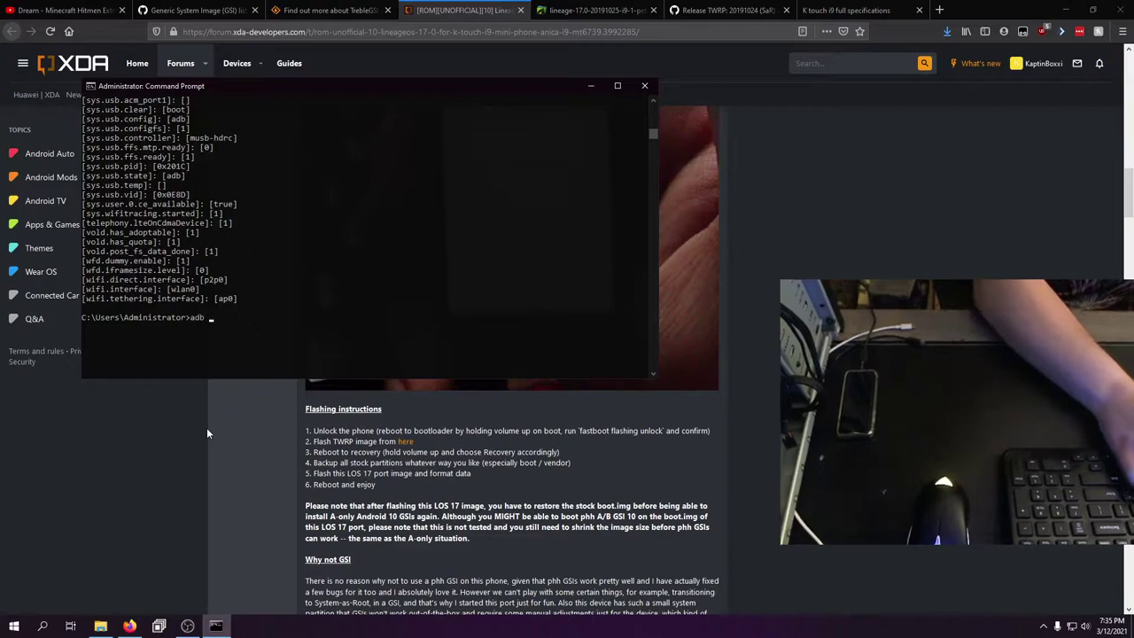
pyautogui.write('adb reboot recovery')
pyautogui.press('Return')
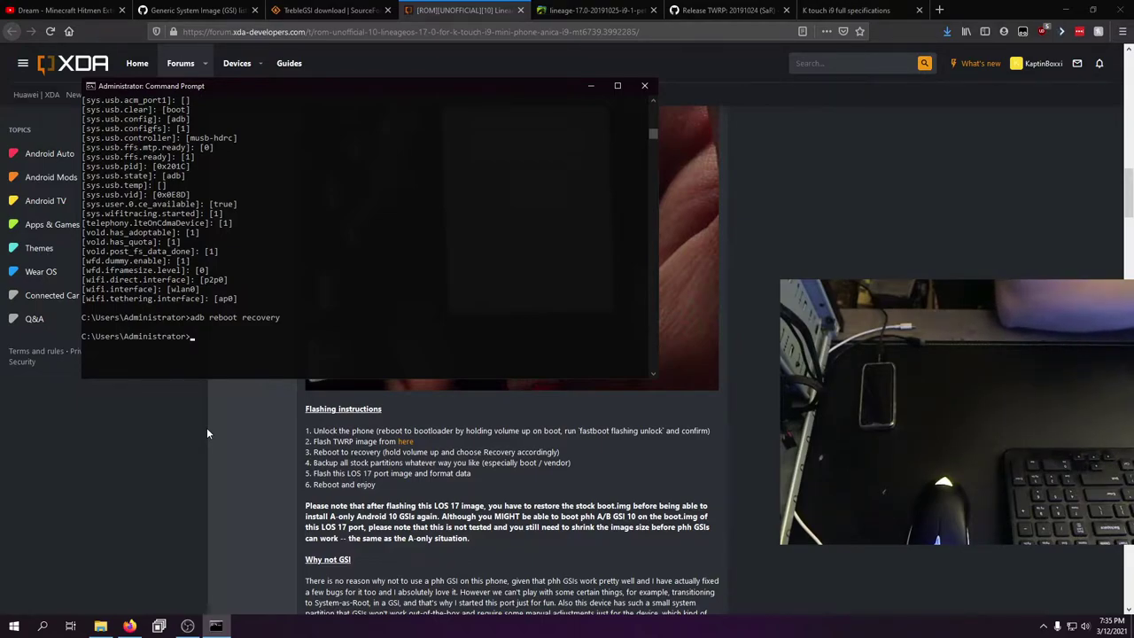
# Start unlocking the phone's critical partitions with "fastboot oem unlock_critical"
pyautogui.write('fastbo')
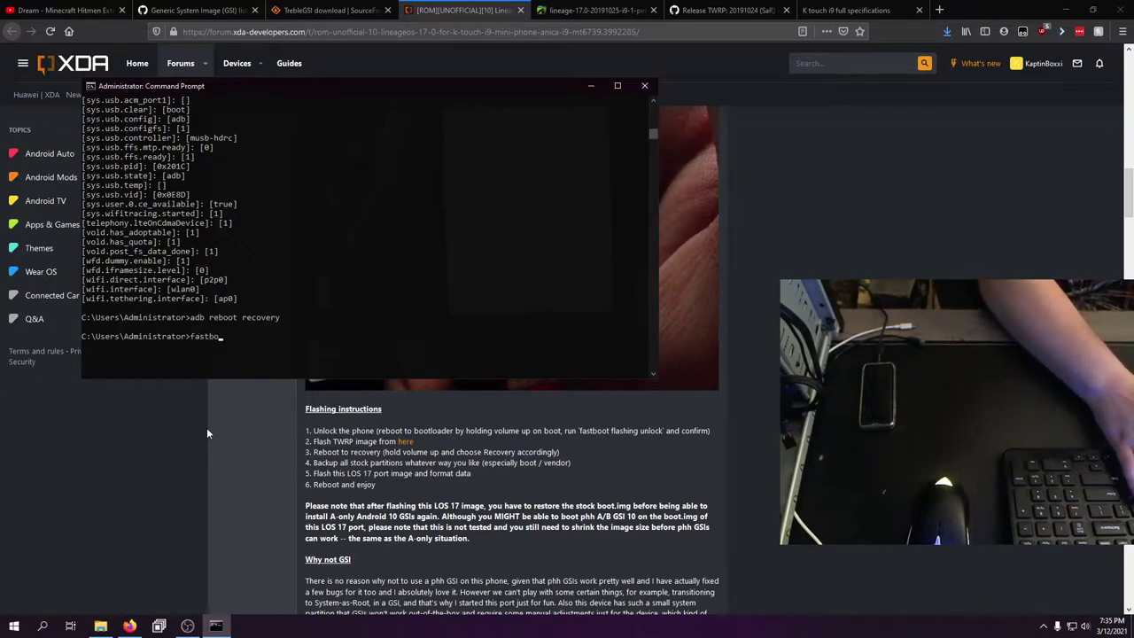
pyautogui.write('ot oem un')
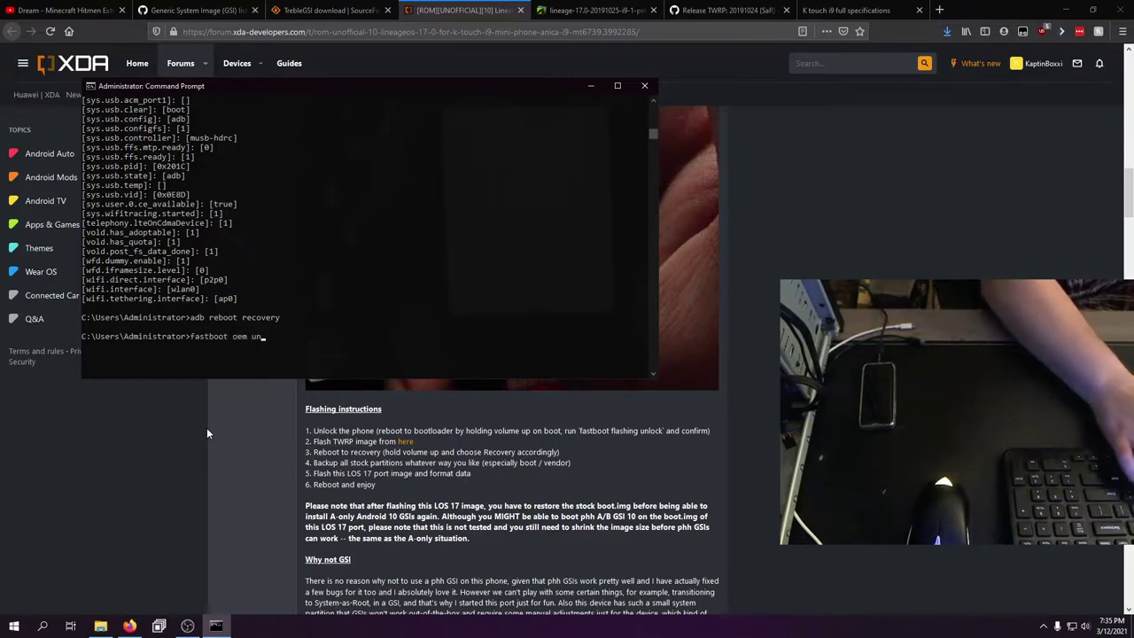
pyautogui.write('lock_critical')
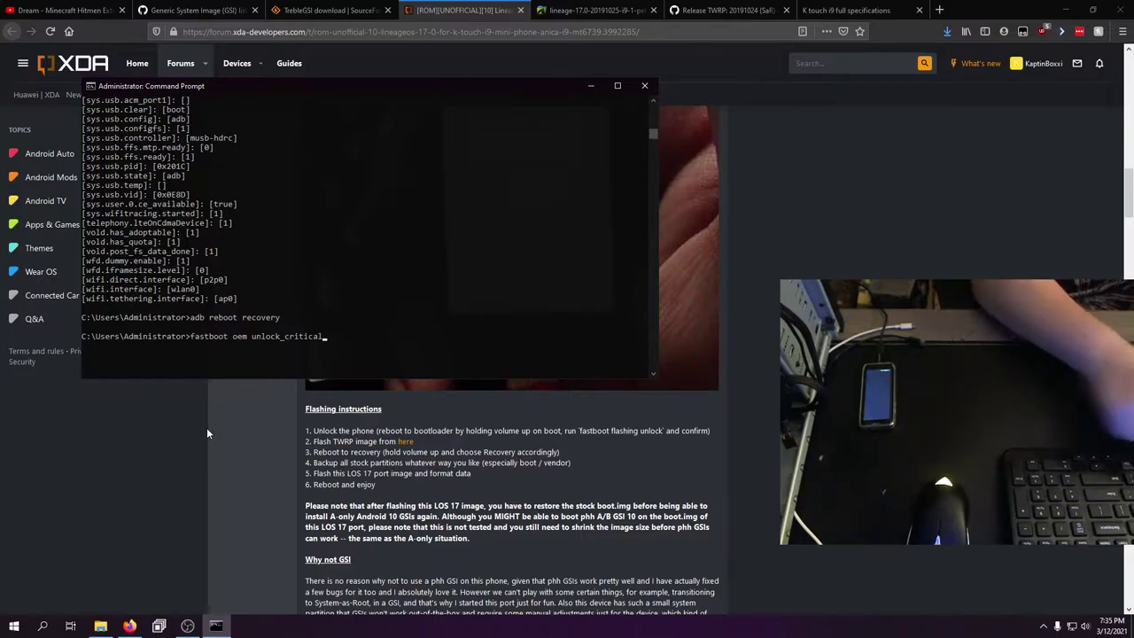
pyautogui.press('Return')
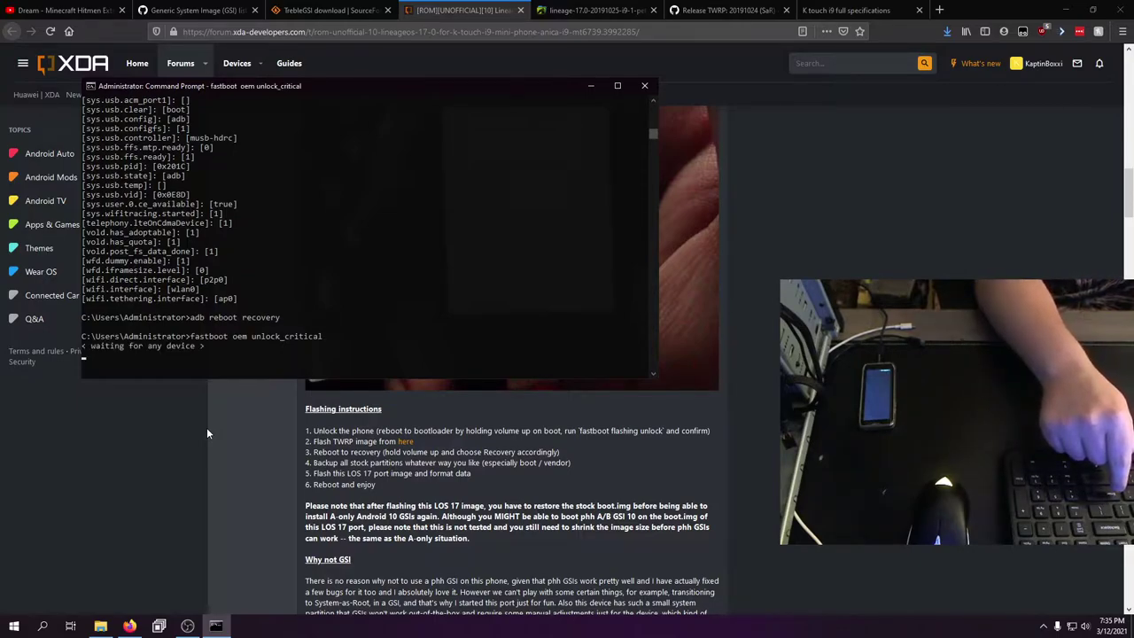
# Open Device Manager and start a manual driver update for the unrecognized device under Other devices, choosing from the available drivers
pyautogui.press('super')
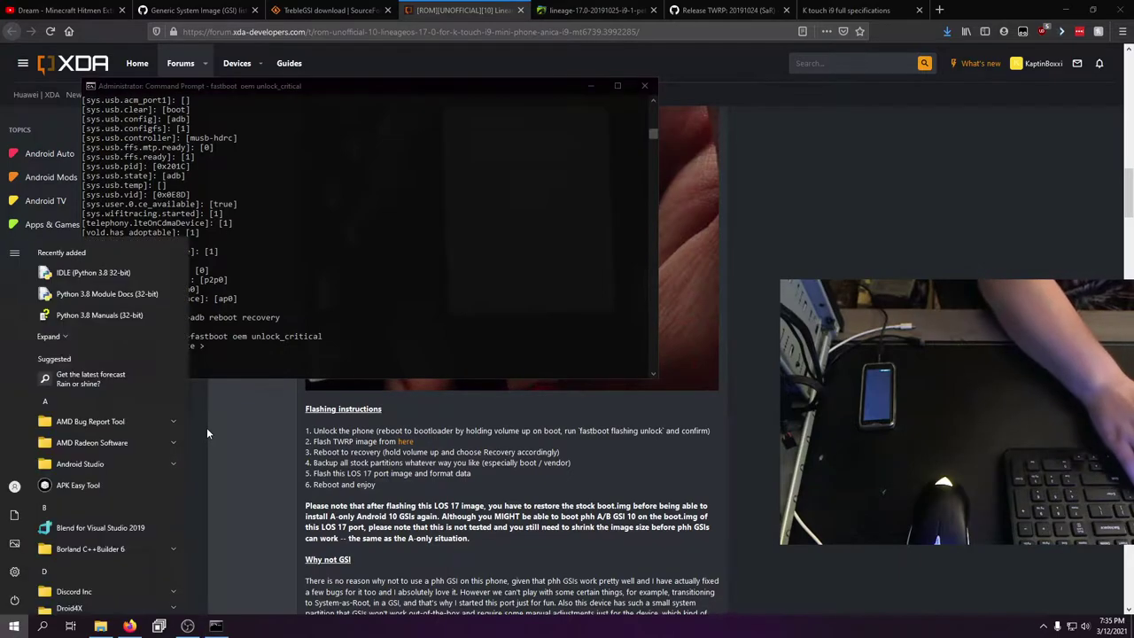
pyautogui.write('devic')
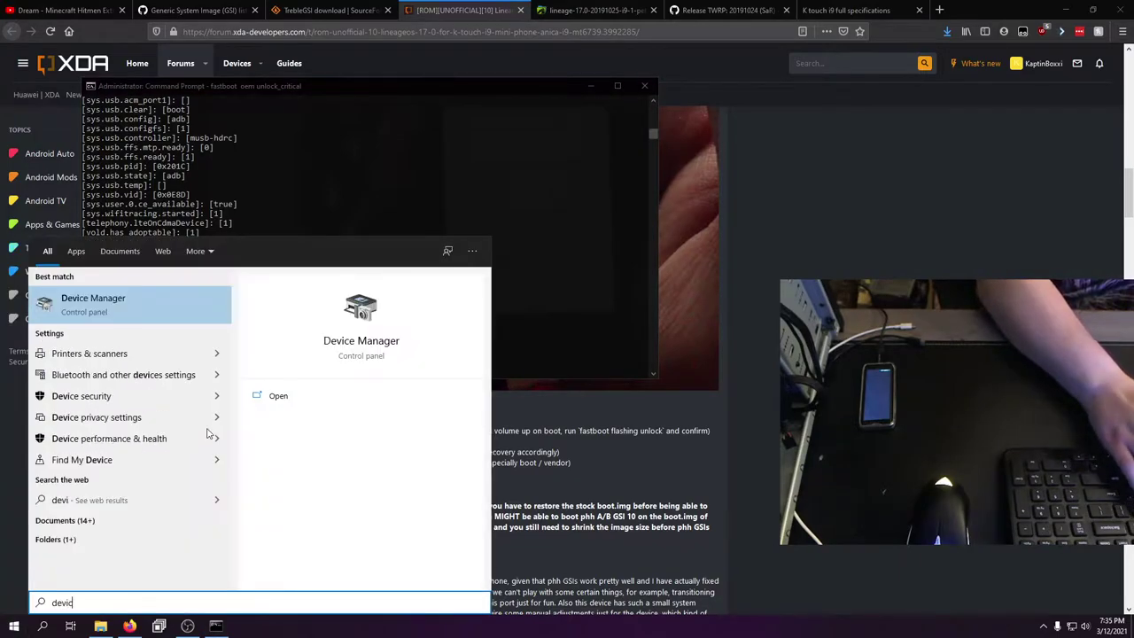
pyautogui.press('Return')
pyautogui.rightClick(96, 237)
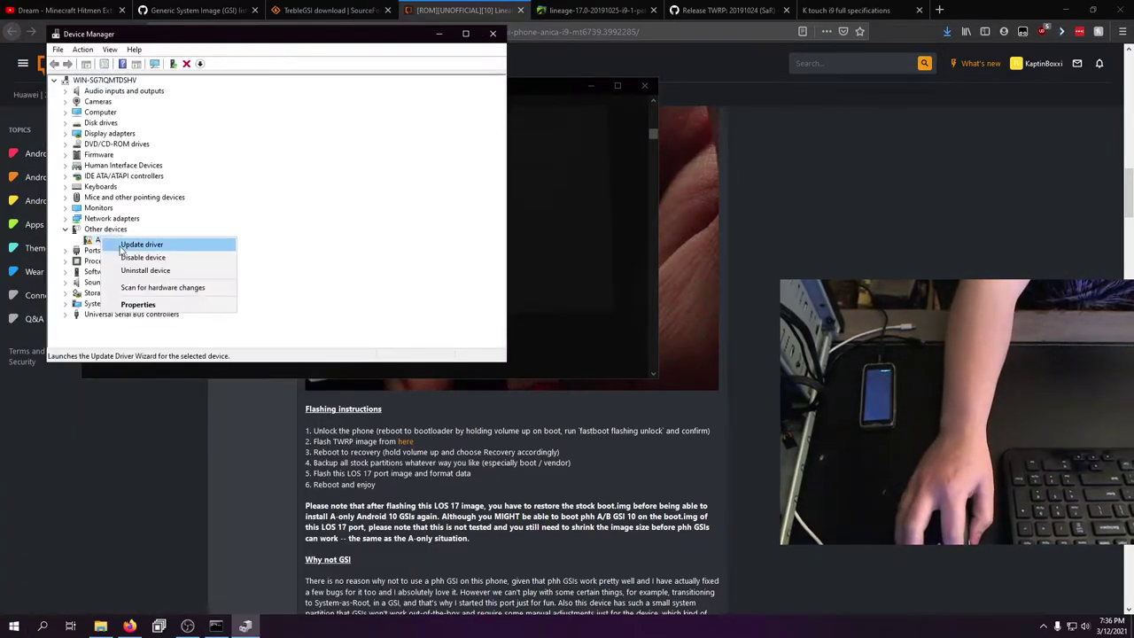
pyautogui.click(188, 244)
pyautogui.click(200, 246)
pyautogui.click(150, 252)
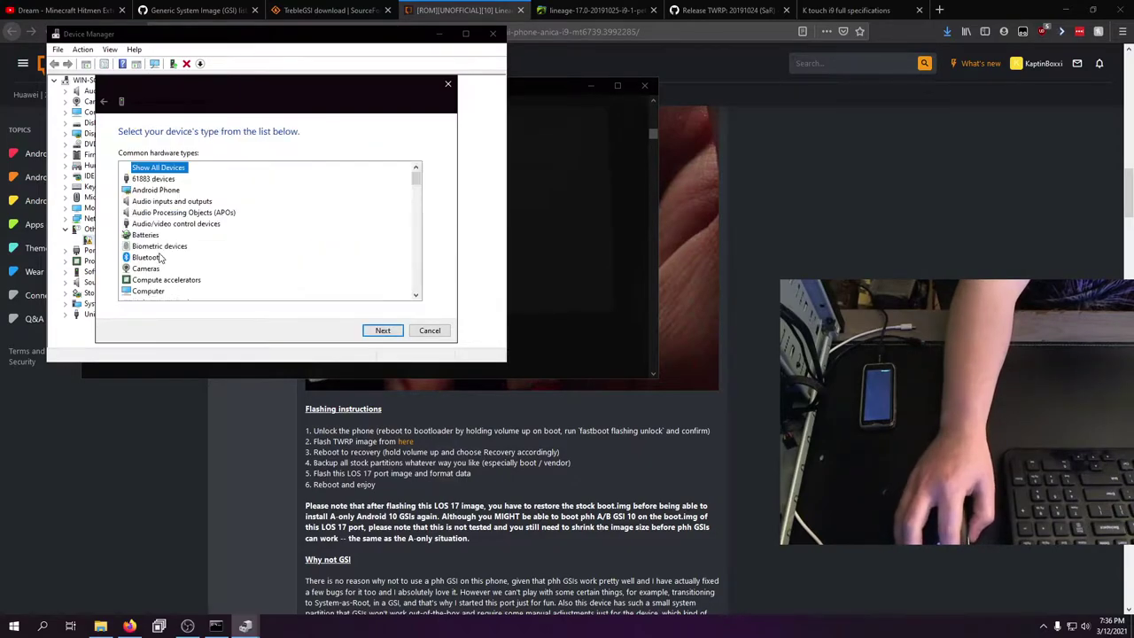
# Install the Android Bootloader Interface driver by Google, Inc. from the Android Phone hardware type, accepting the compatibility warning
pyautogui.doubleClick(150, 190)
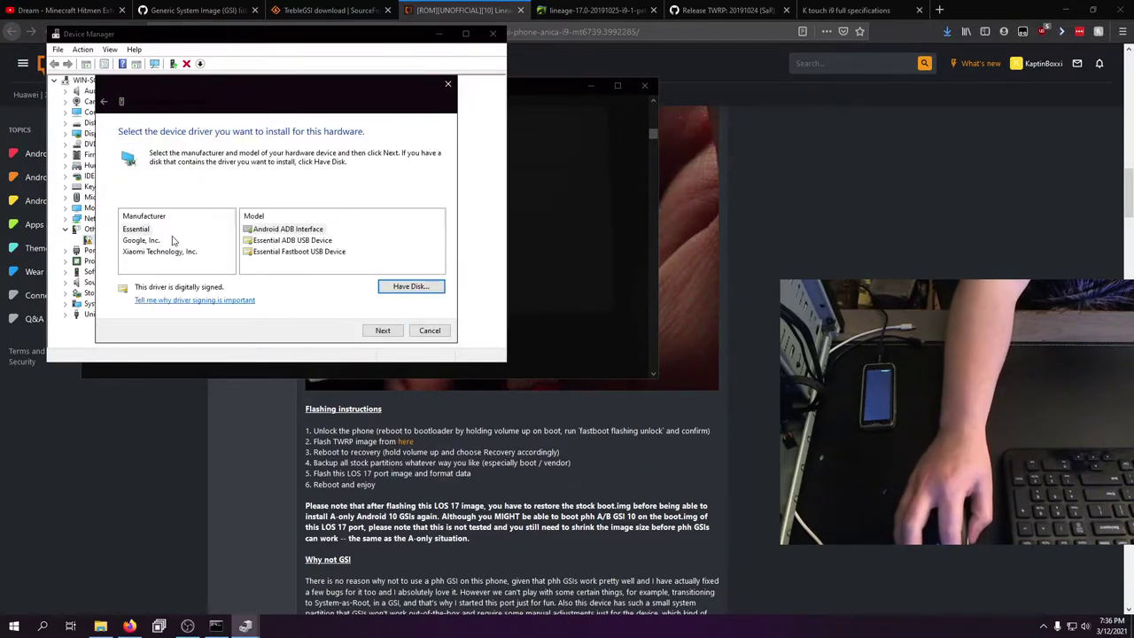
pyautogui.click(143, 240)
pyautogui.click(292, 240)
pyautogui.click(382, 329)
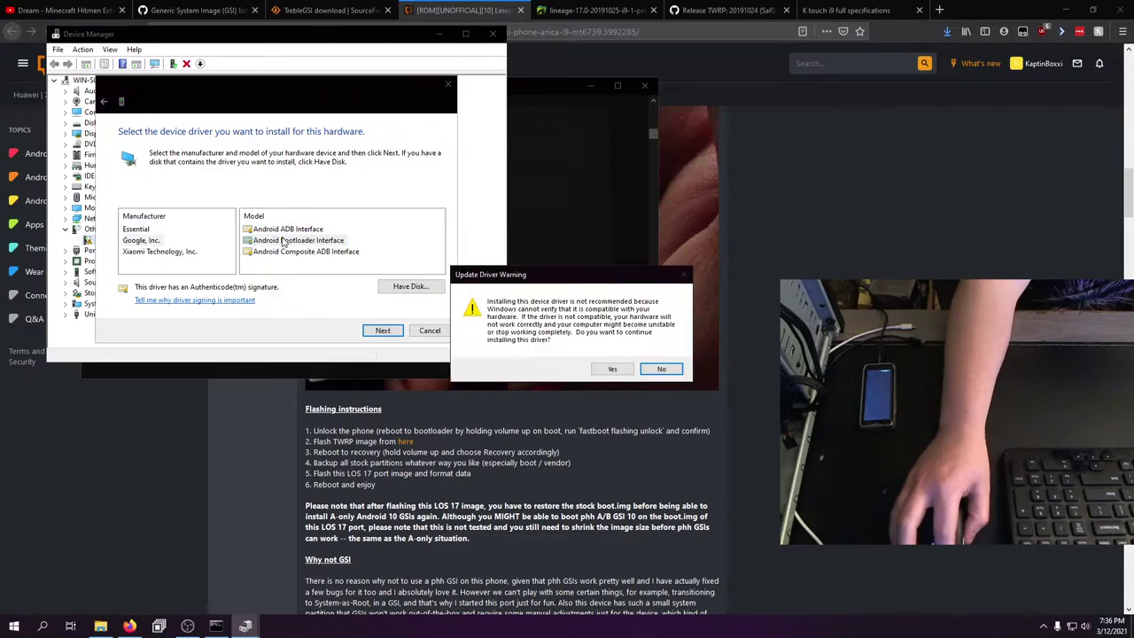
pyautogui.click(612, 369)
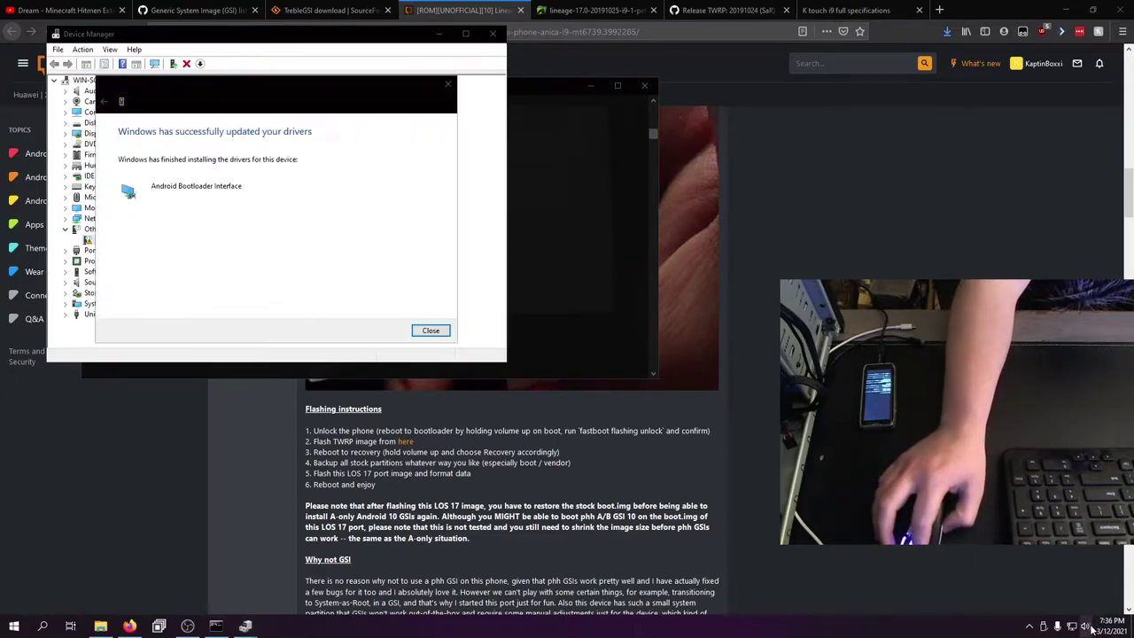
# Lower the system volume to 0, and close the driver wizard and Device Manager
pyautogui.click(1087, 626)
pyautogui.scroll(-18, 1087, 626)
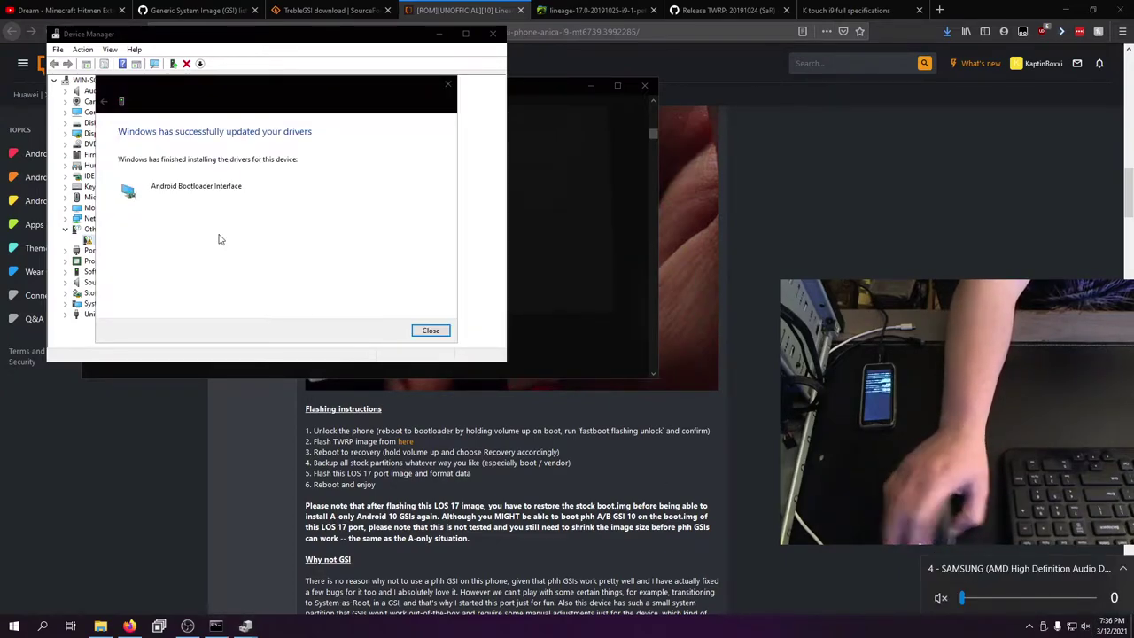
pyautogui.click(198, 215)
pyautogui.click(430, 330)
pyautogui.click(493, 32)
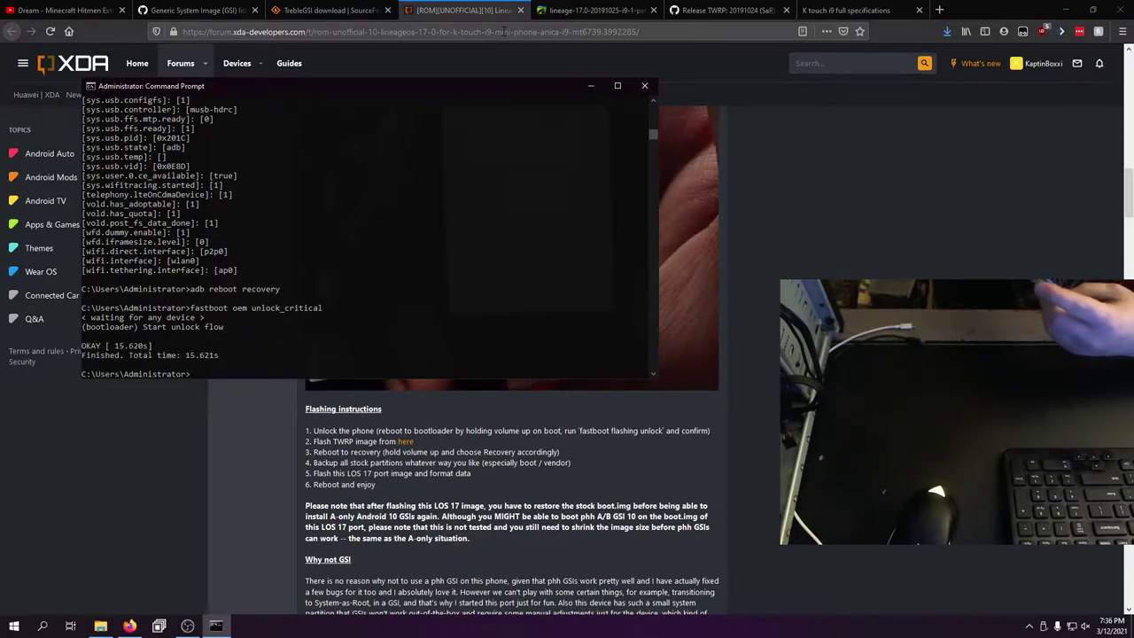
# Reuse the earlier unlock command without the "_critical" suffix and run "fastboot oem unlock"
pyautogui.write('fastboot oem unlock_critica')
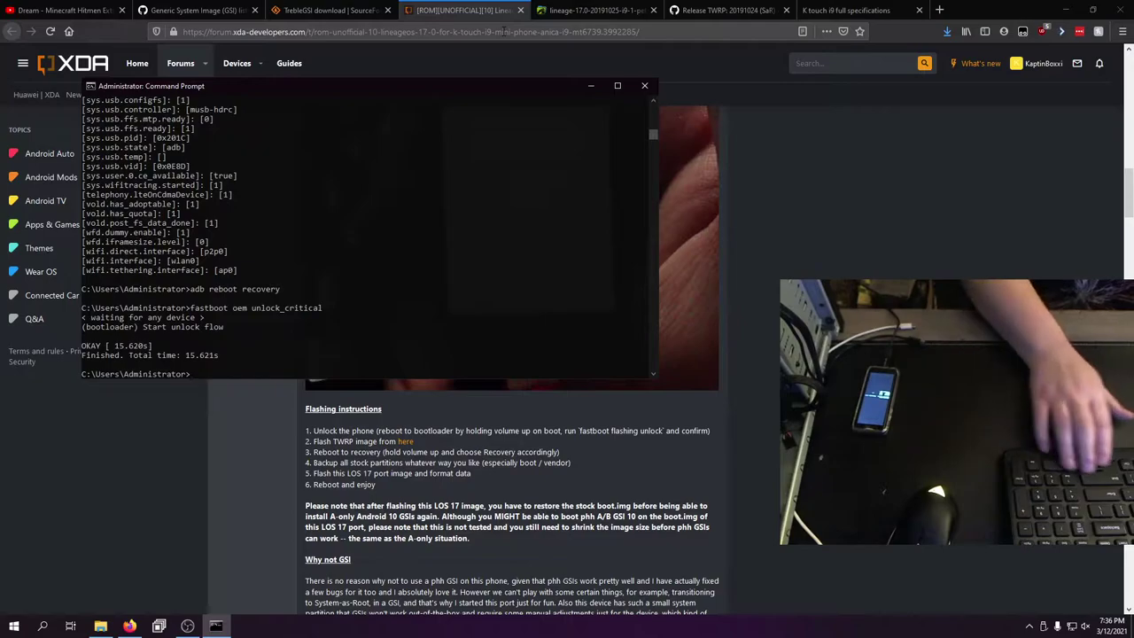
pyautogui.press('BackSpace')
pyautogui.press('BackSpace')
pyautogui.press('BackSpace')
pyautogui.press('BackSpace')
pyautogui.press('BackSpace')
pyautogui.press('BackSpace')
pyautogui.press('BackSpace')
pyautogui.press('BackSpace')
pyautogui.press('Return')
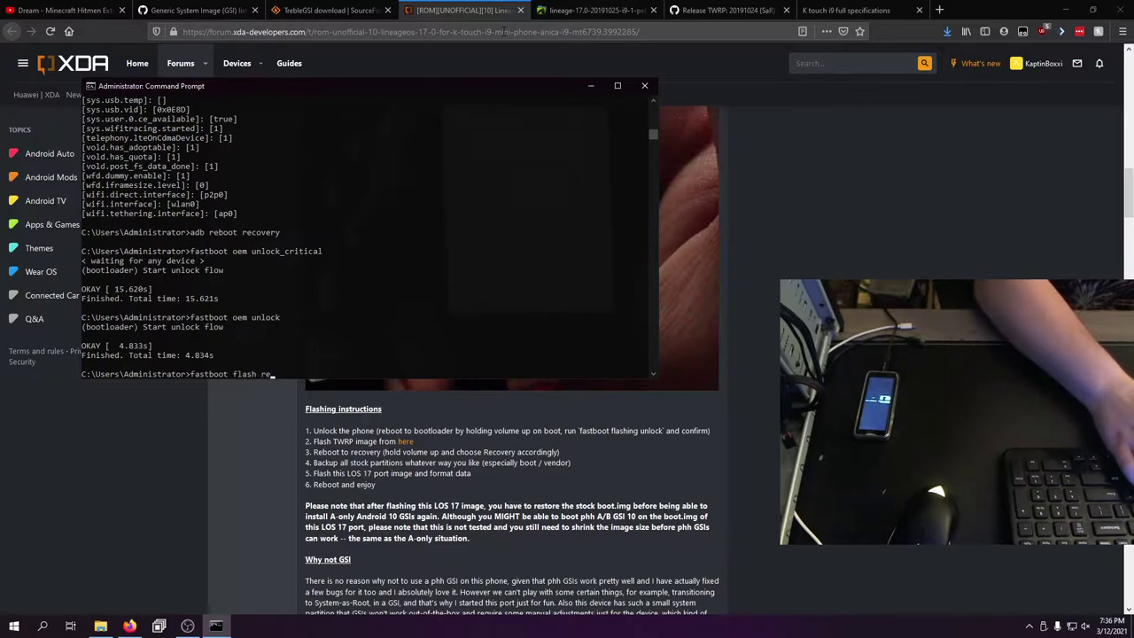
# Flash recovery.img from the KTOUCH i9\TWRP folder to the phone with "fastboot flash recovery"
pyautogui.hotkey('alt', 'Tab')
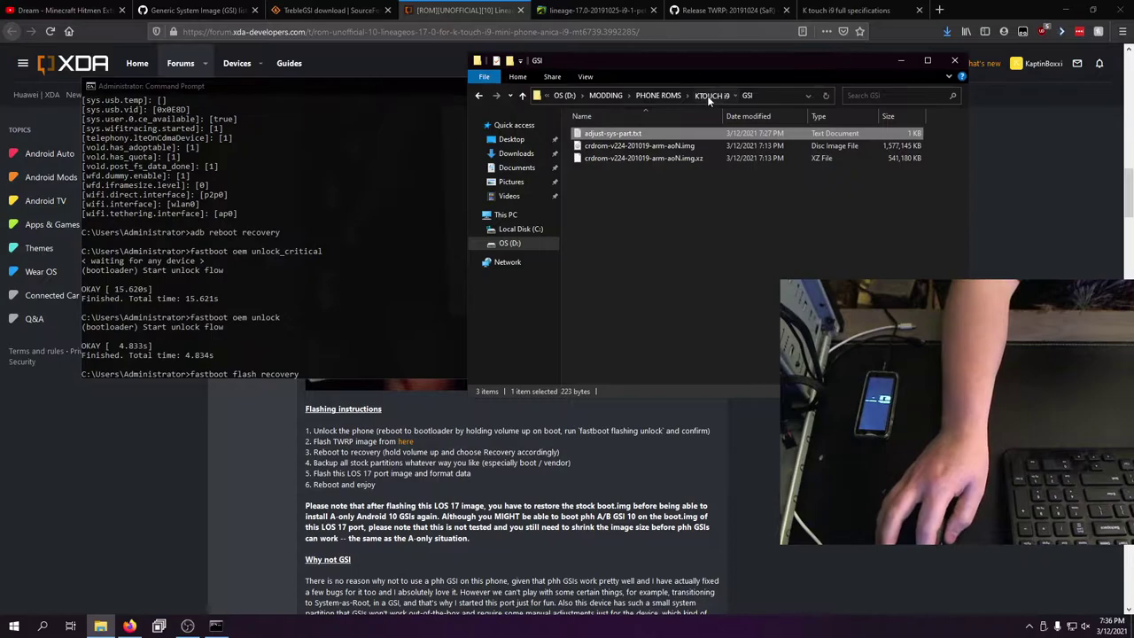
pyautogui.hotkey('alt', 'Left')
pyautogui.doubleClick(615, 159)
pyautogui.moveTo(604, 133); pyautogui.dragTo(369, 219)
pyautogui.click(369, 226)
pyautogui.press('Return')
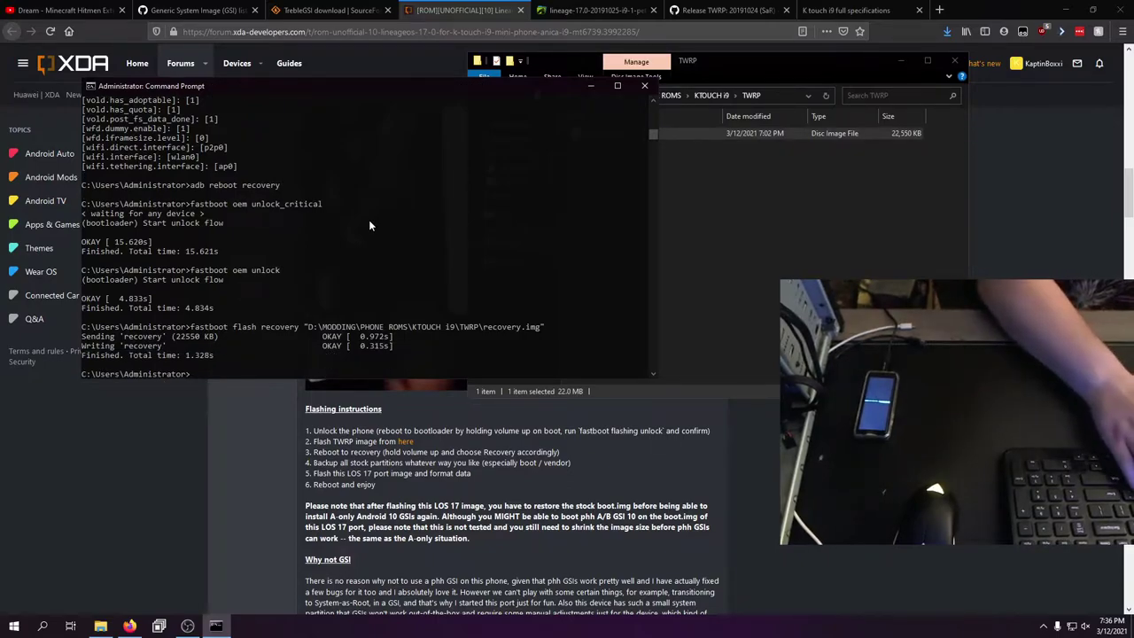
# Run "fastboot reboot recovery" and enter the command "adb reboot recovery" without running it
pyautogui.write('fastboot reboot recovery')
pyautogui.press('Return')
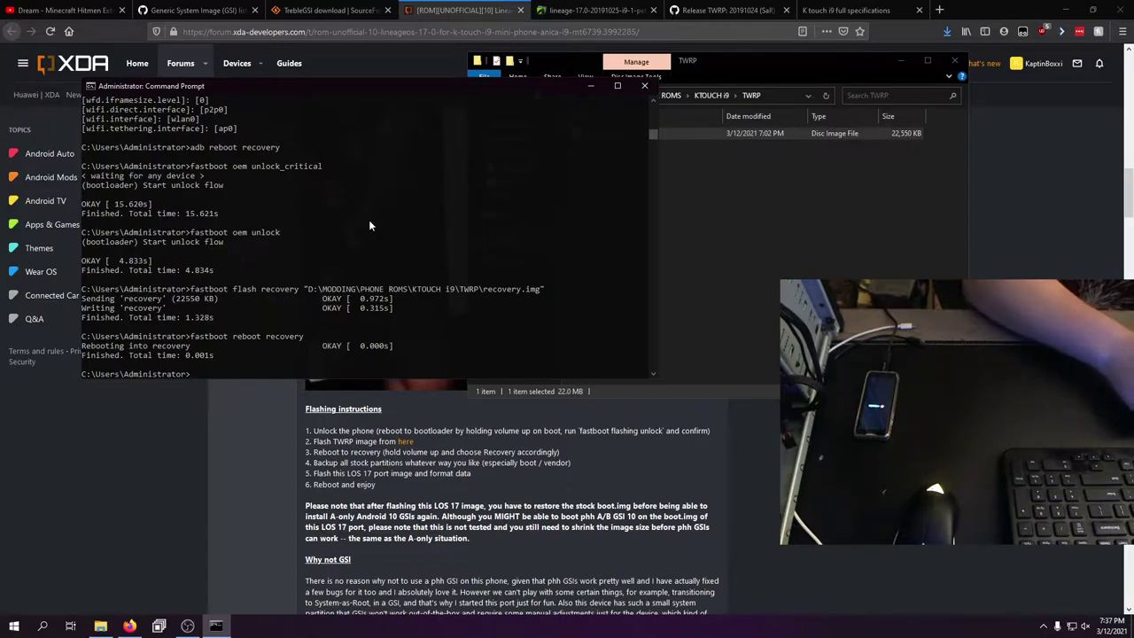
pyautogui.write('adb rebo')
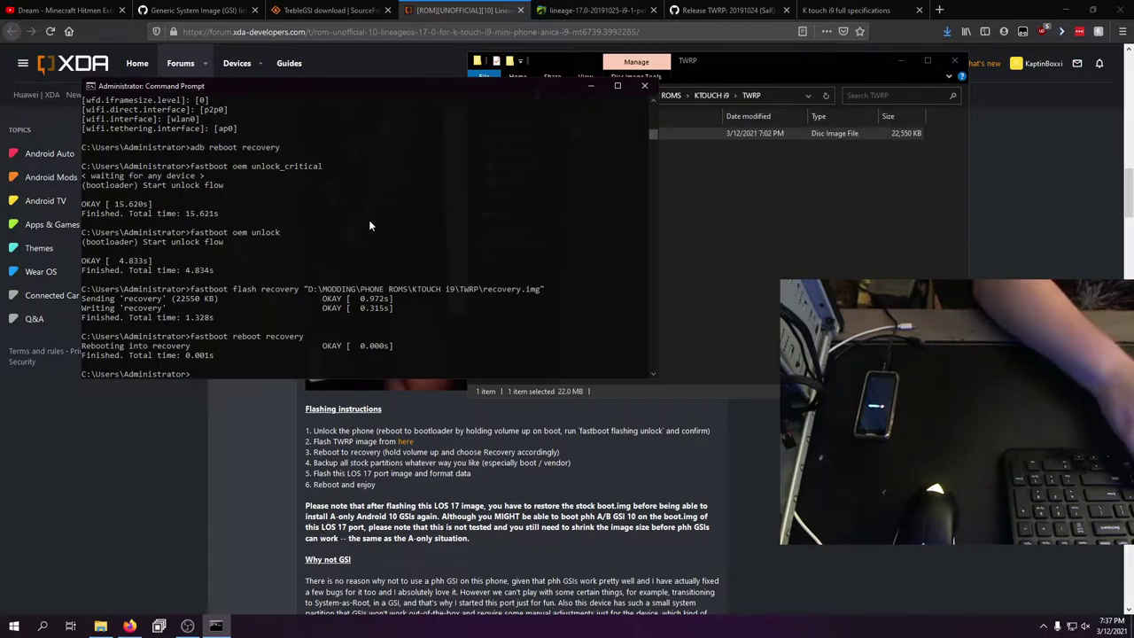
pyautogui.write('ot recovery')
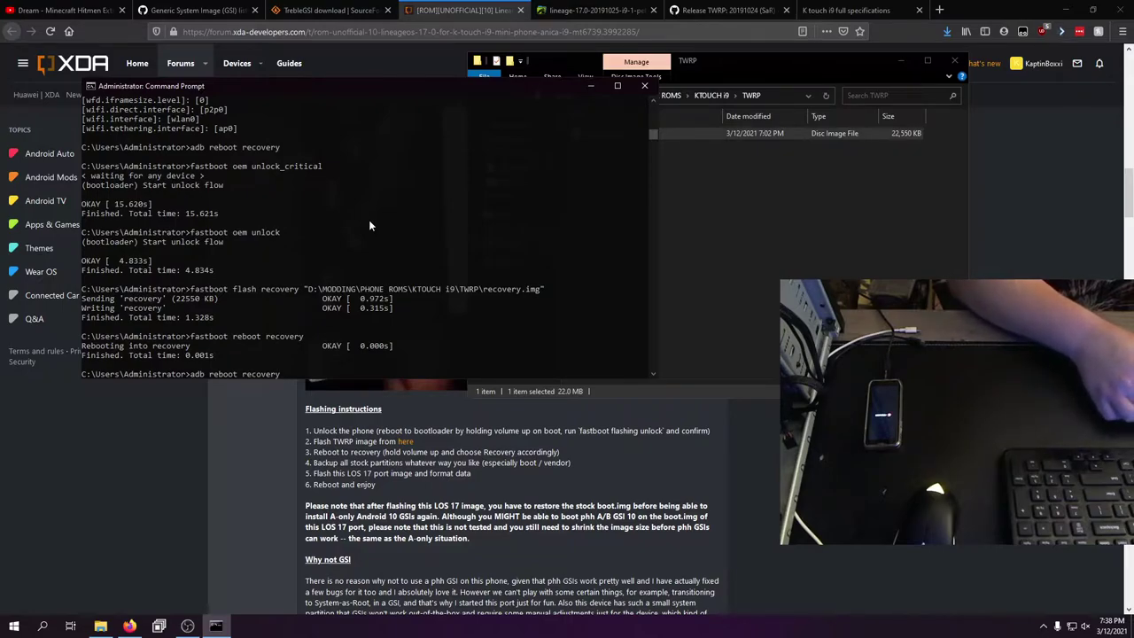
pyautogui.click(187, 626)
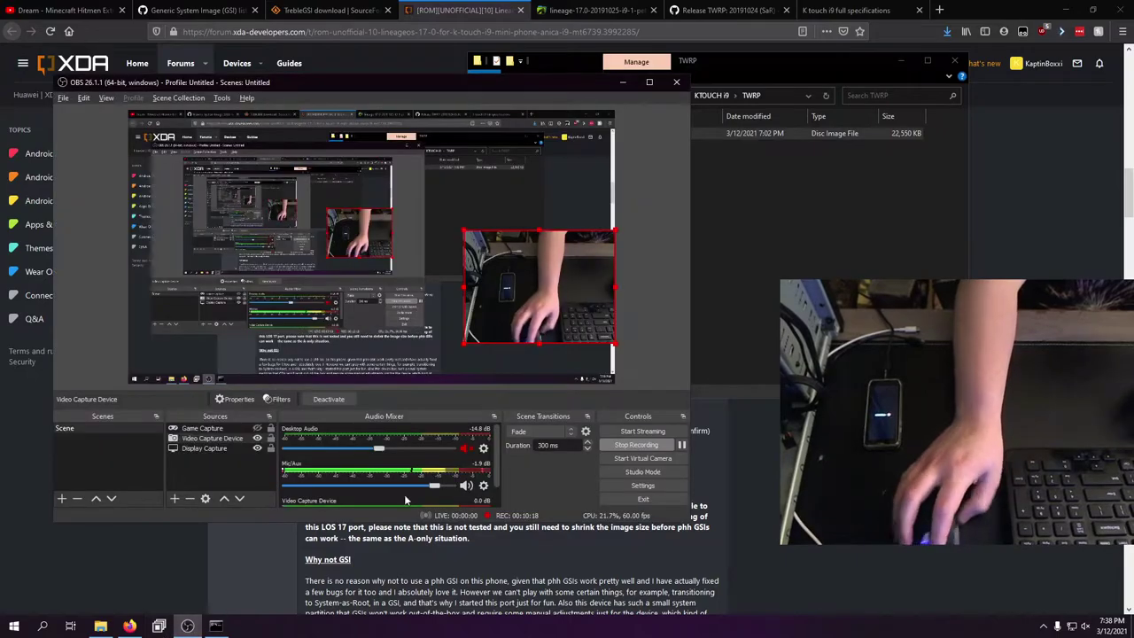
pyautogui.click(680, 446)
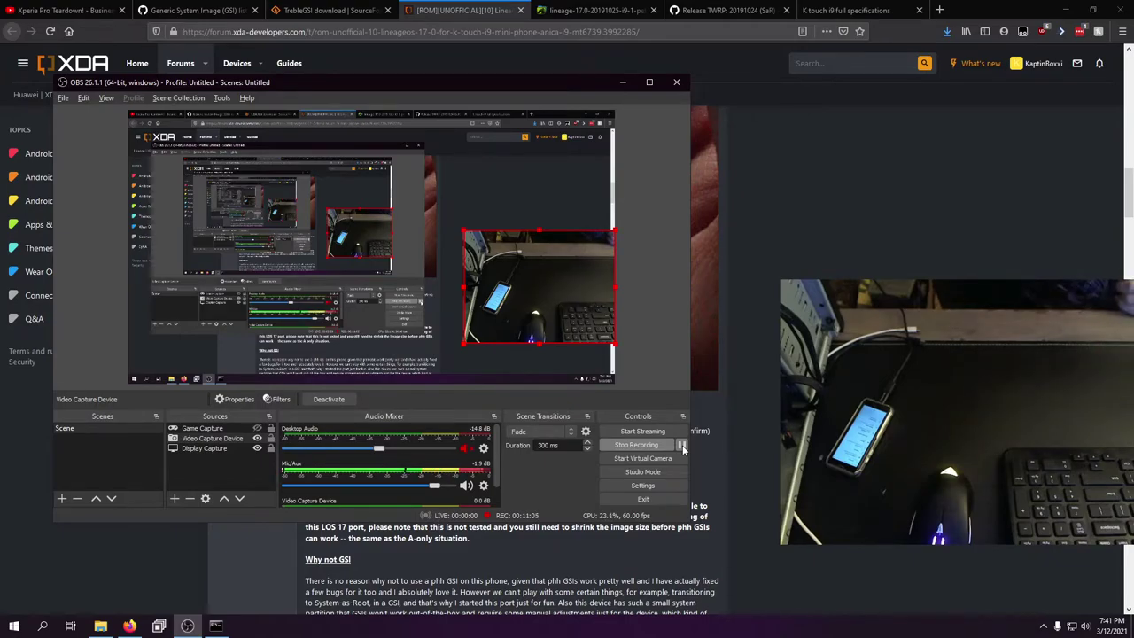
pyautogui.click(797, 416)
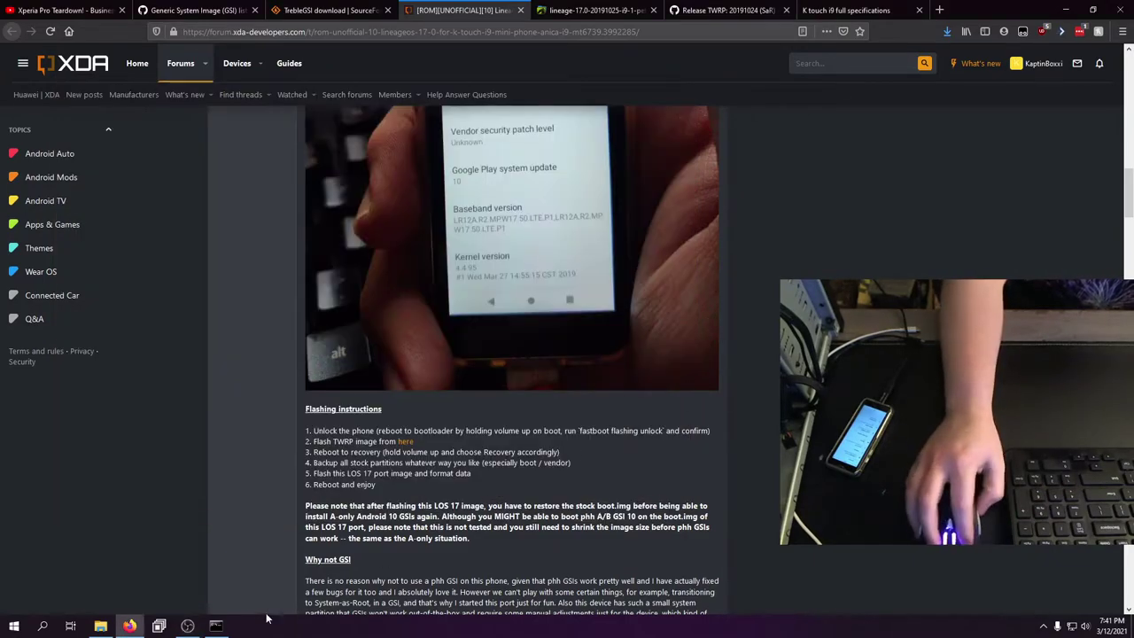
# Return to Command Prompt, remove the stray "adb" after the waiting command and run "adb reboot recovery"
pyautogui.click(215, 626)
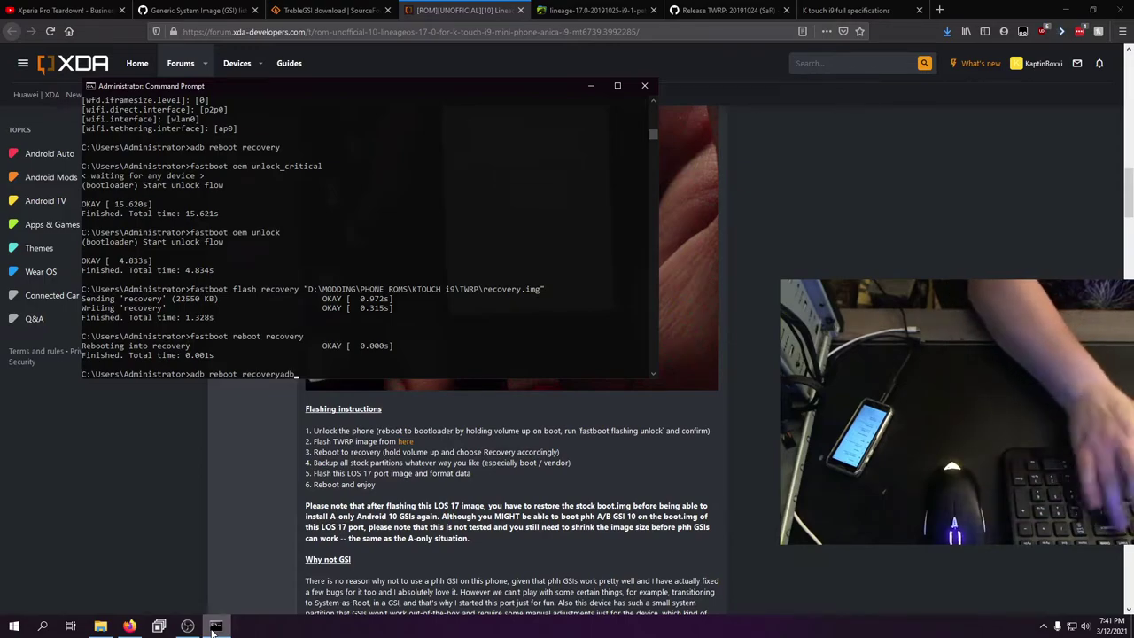
pyautogui.press('BackSpace')
pyautogui.press('BackSpace')
pyautogui.press('BackSpace')
pyautogui.press('Return')
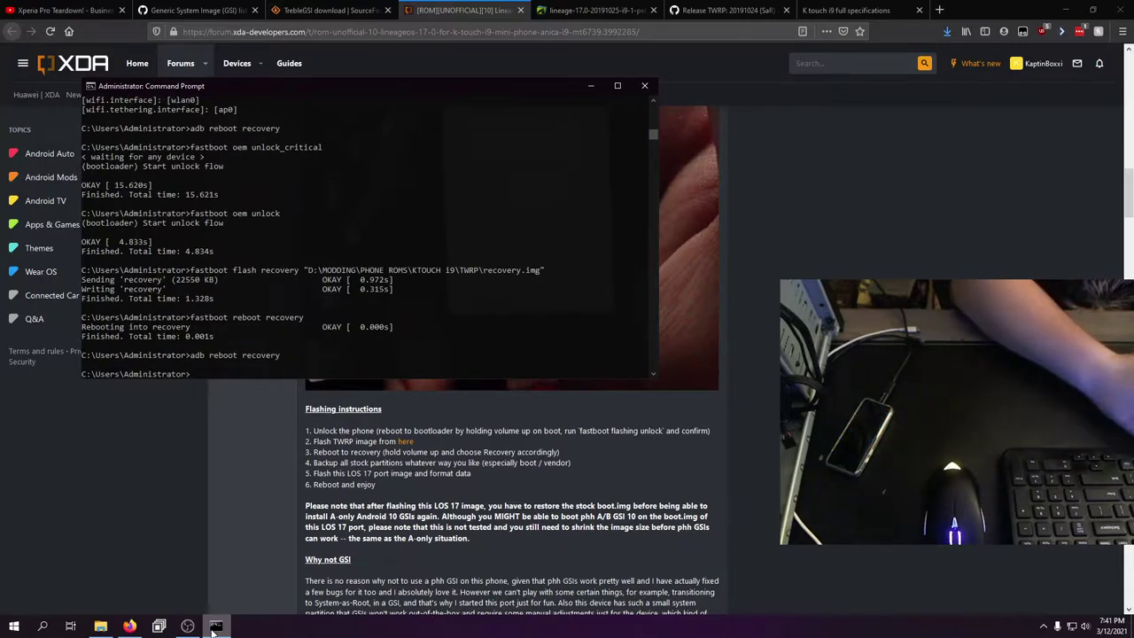
pyautogui.press('XF86AudioMute')
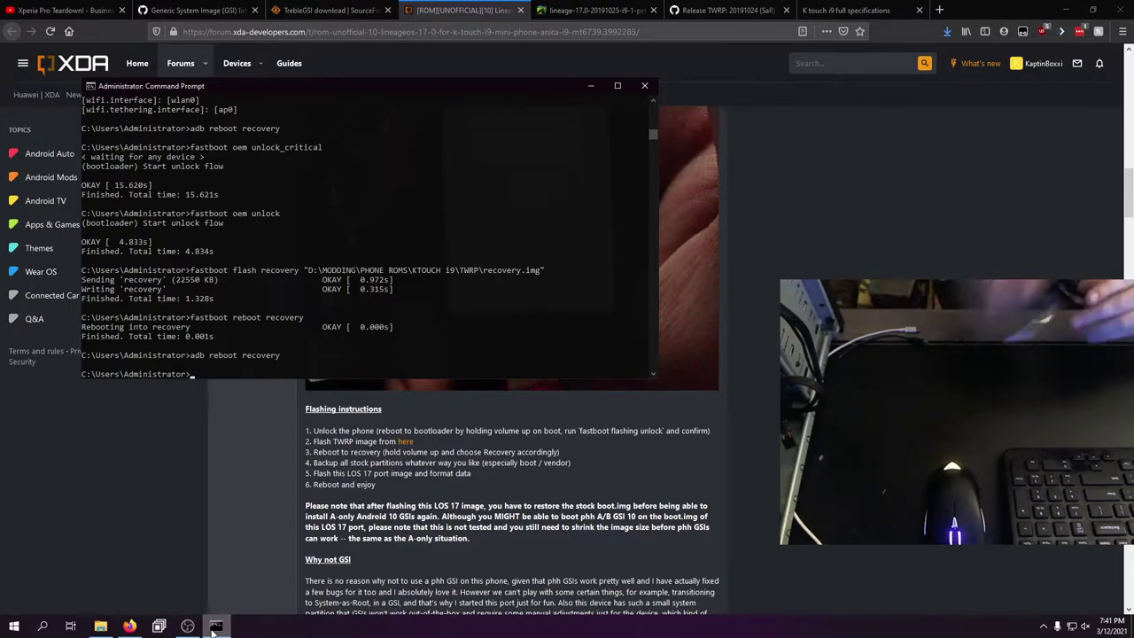
# Recall and rerun the earlier "fastboot flash recovery" command with the TWRP recovery.img
pyautogui.press('Up')
pyautogui.press('Up')
pyautogui.press('Up')
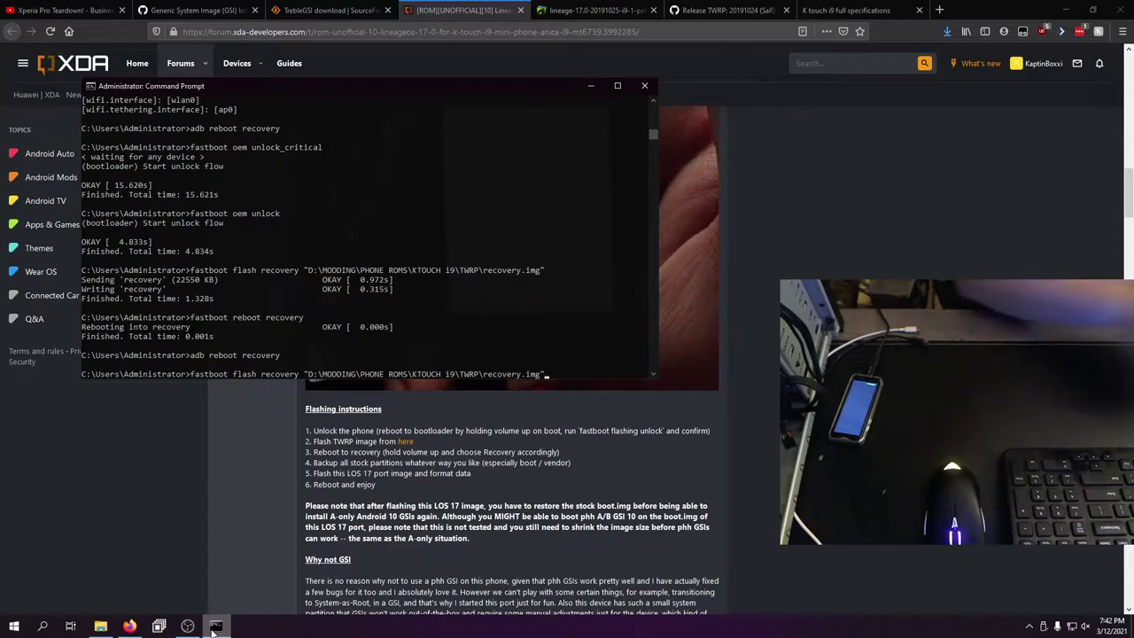
pyautogui.press('Return')
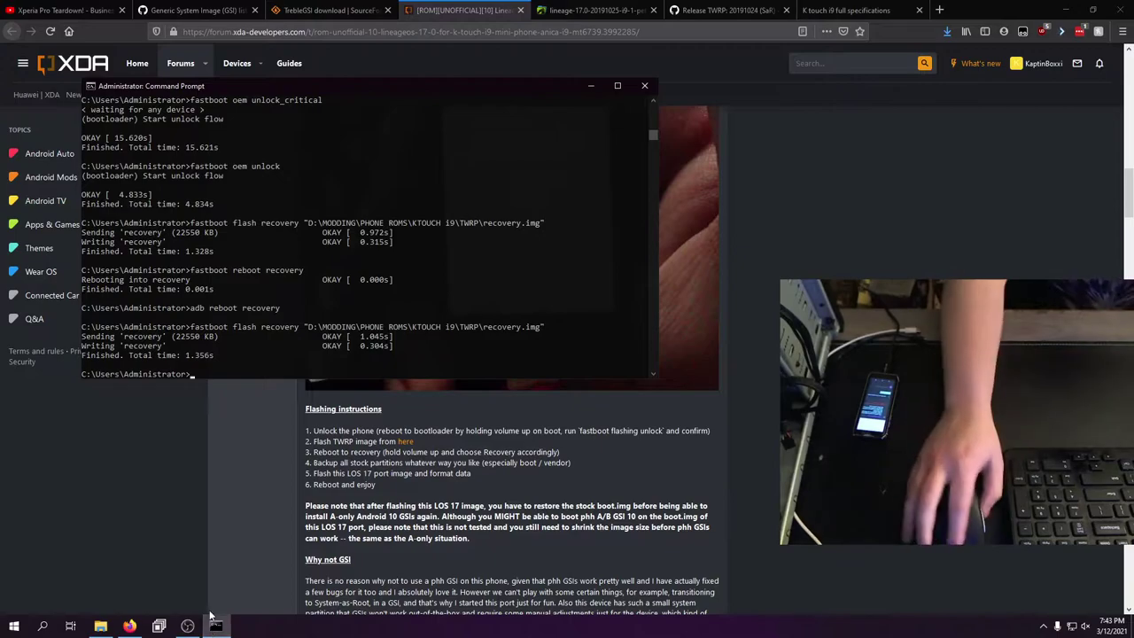
# Open Device Manager to check the connected phone's entry in the device list, and close it again
pyautogui.press('super')
pyautogui.write('devi')
pyautogui.press('Return')
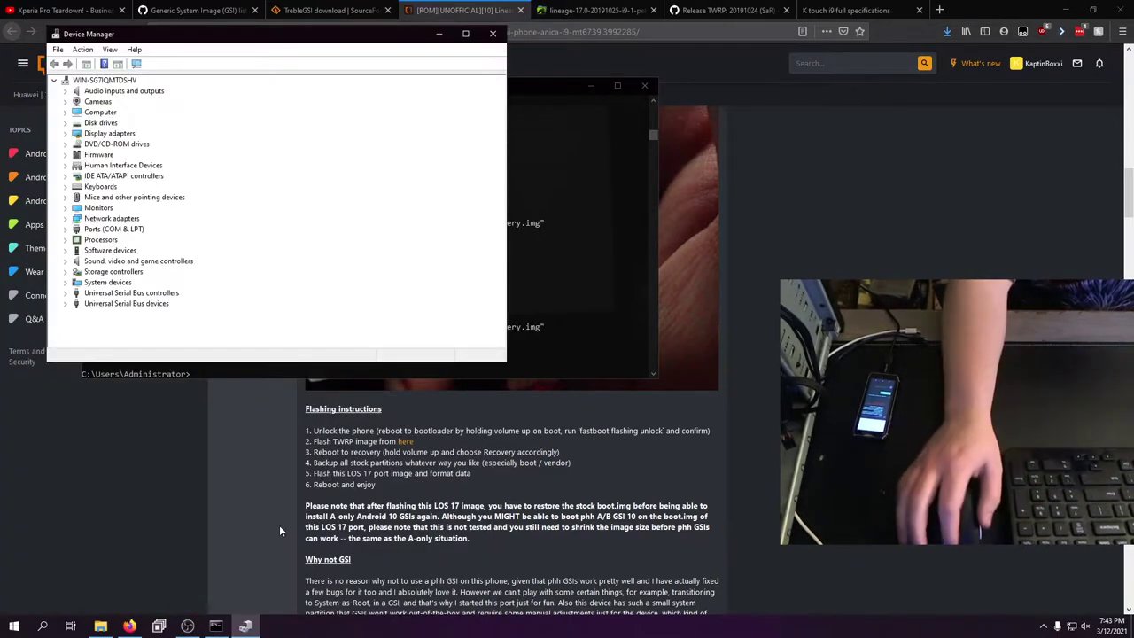
pyautogui.click(493, 34)
# List the attached devices with "adb devices" and show TWRP's command-line options with "adb shell twrp"
pyautogui.write('adb devices')
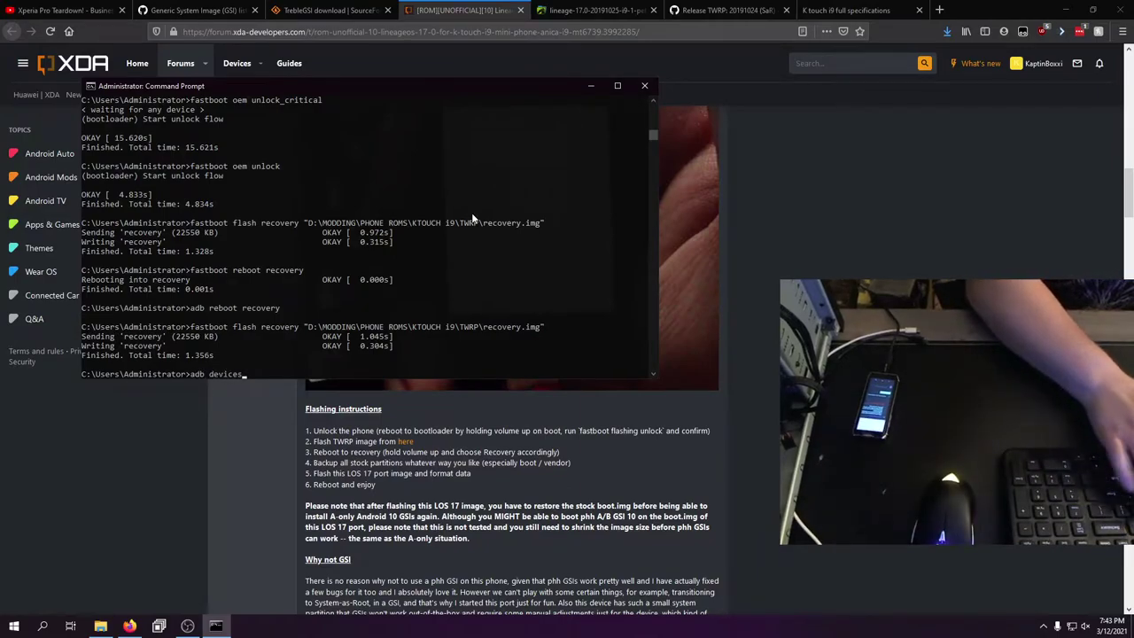
pyautogui.press('Return')
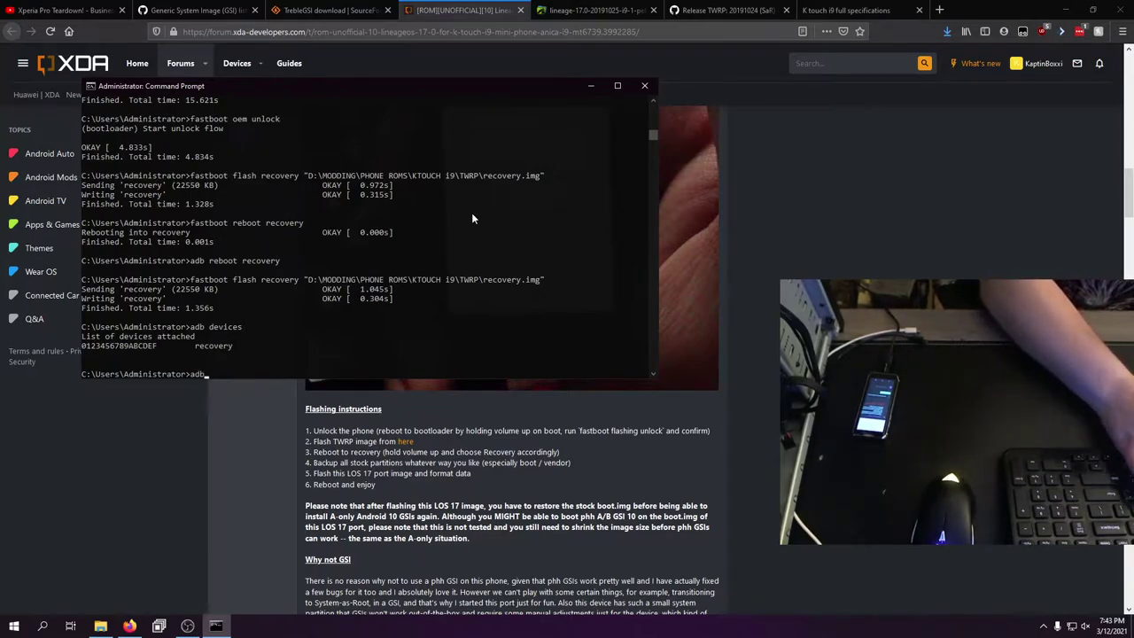
pyautogui.write('adb shell twrp')
pyautogui.press('Return')
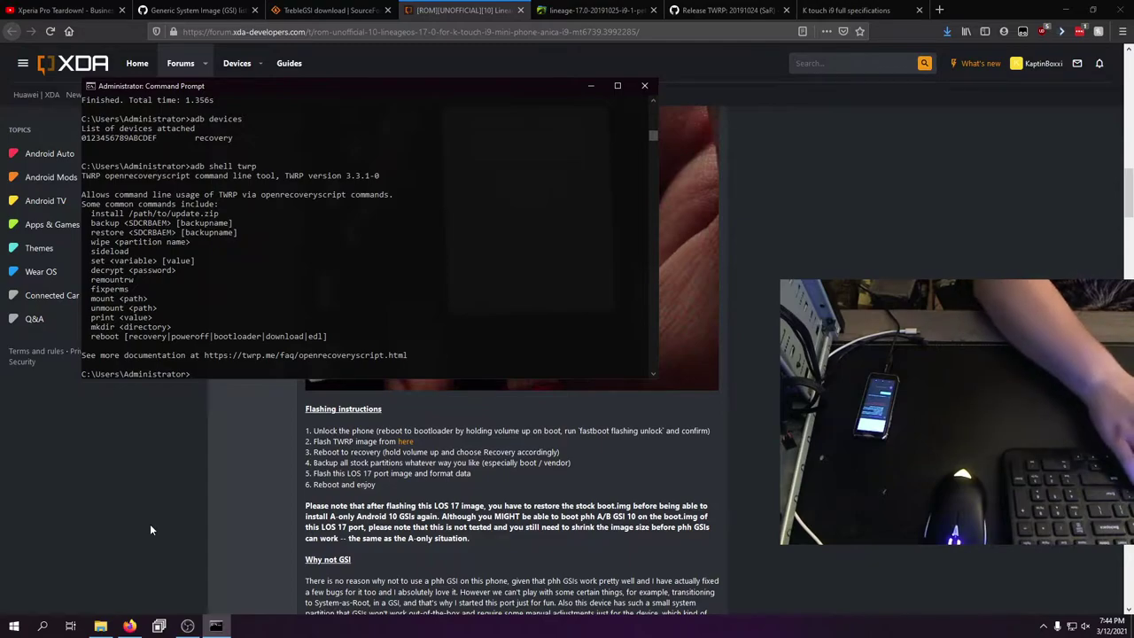
# Back up the phone through TWRP by running "adb shell twrp backup /sdcard/twrp/backup/ Factory"
pyautogui.write('adb sh')
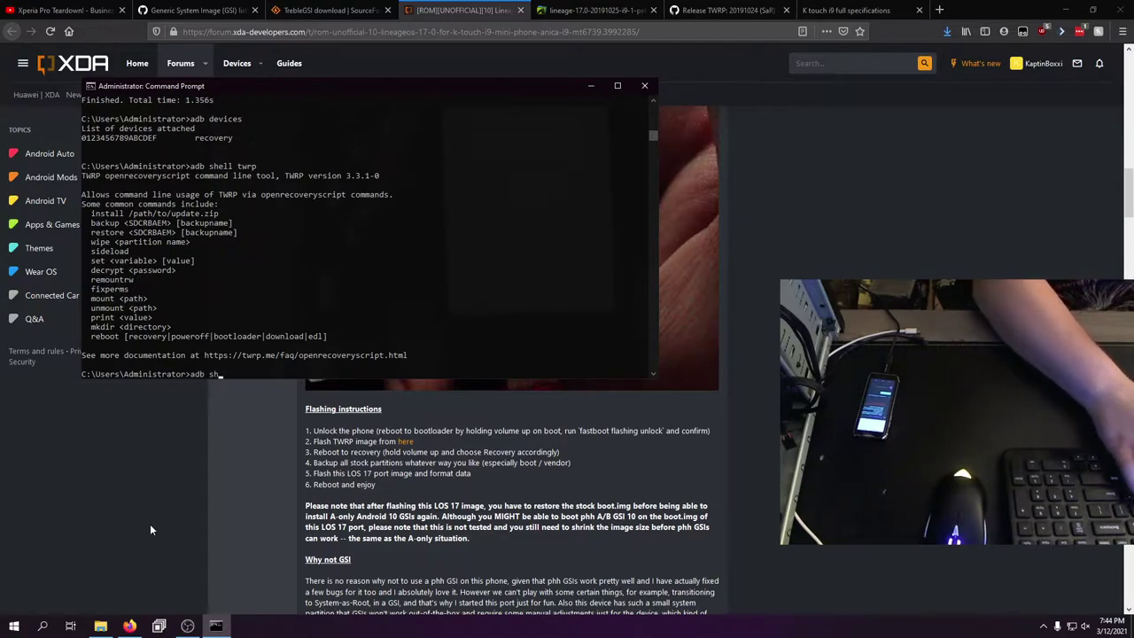
pyautogui.write('ell twrp backu')
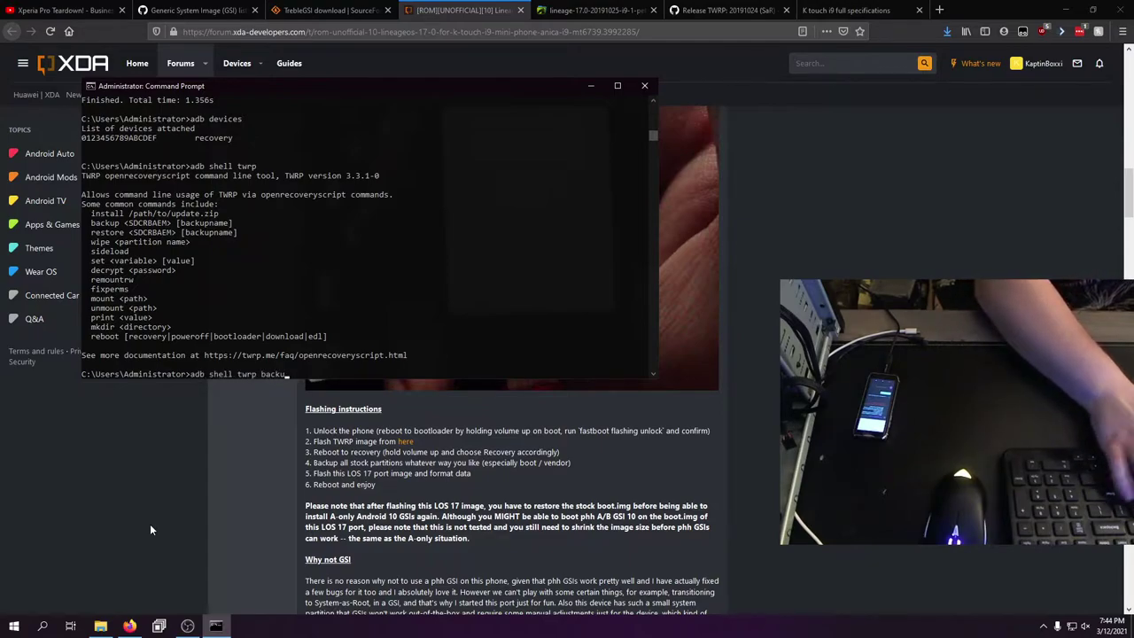
pyautogui.write('p /sdcard/')
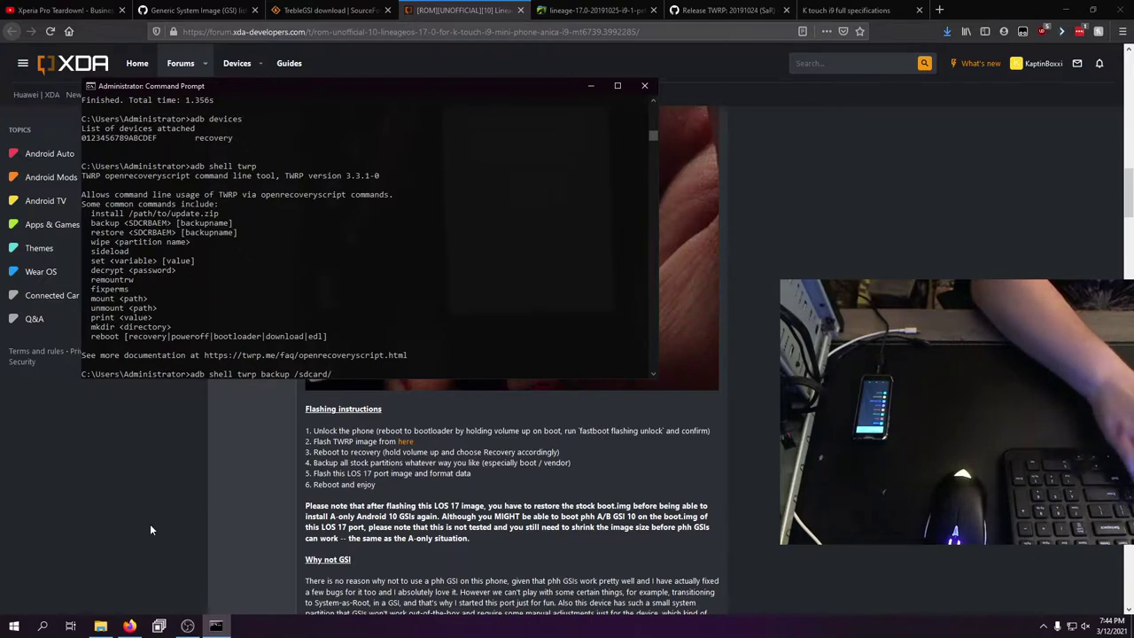
pyautogui.write('twrp/b')
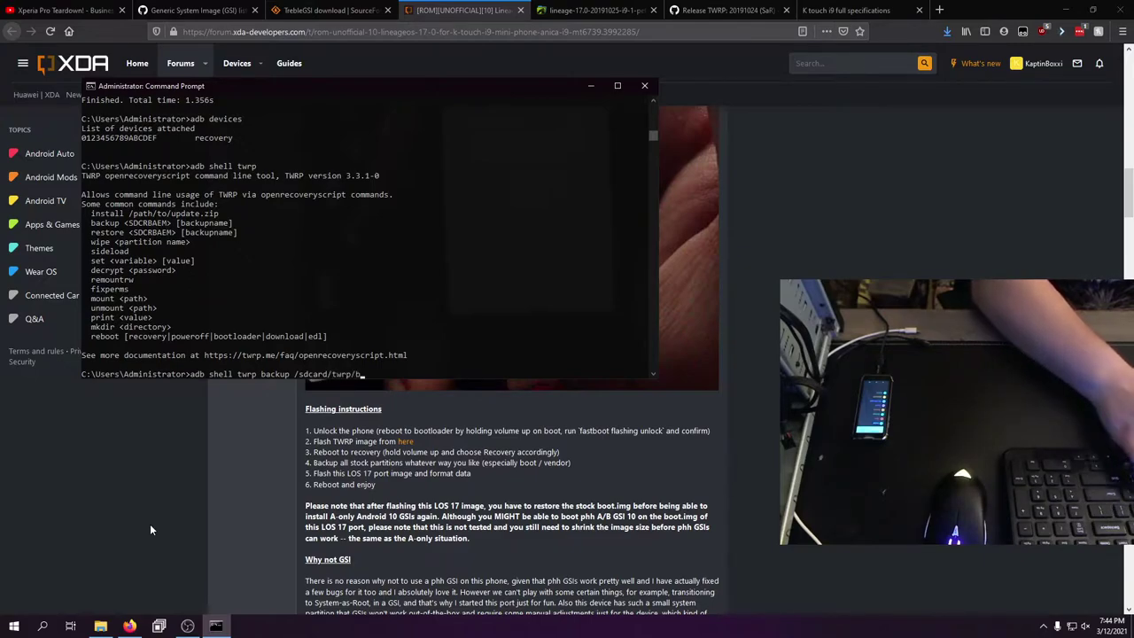
pyautogui.write('ackup /')
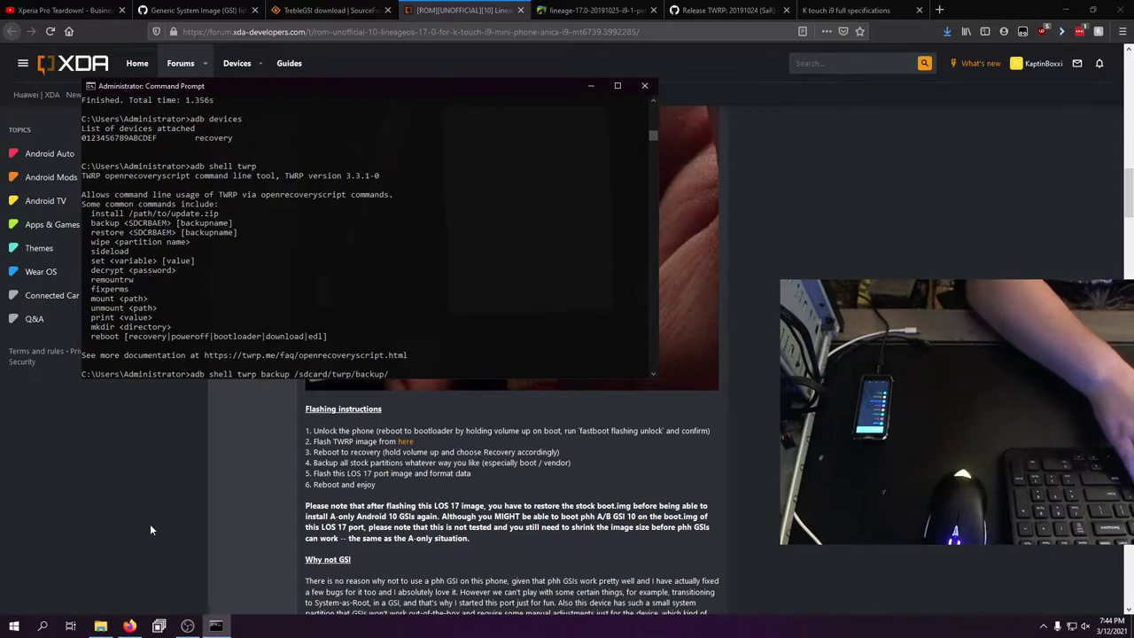
pyautogui.write('Facto')
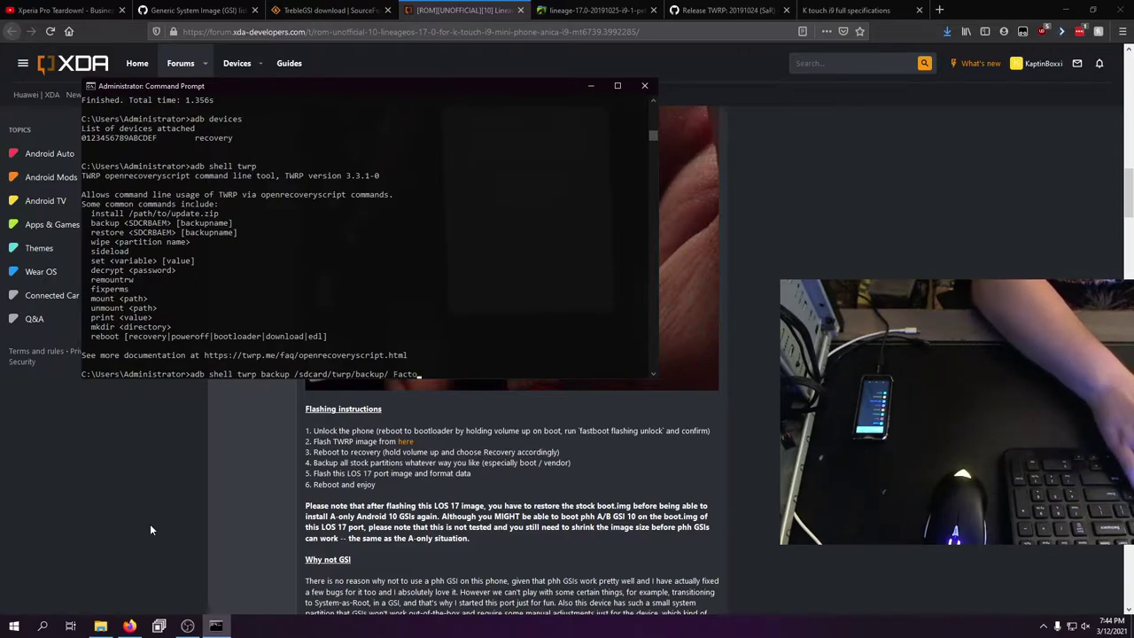
pyautogui.write('ry')
pyautogui.press('Return')
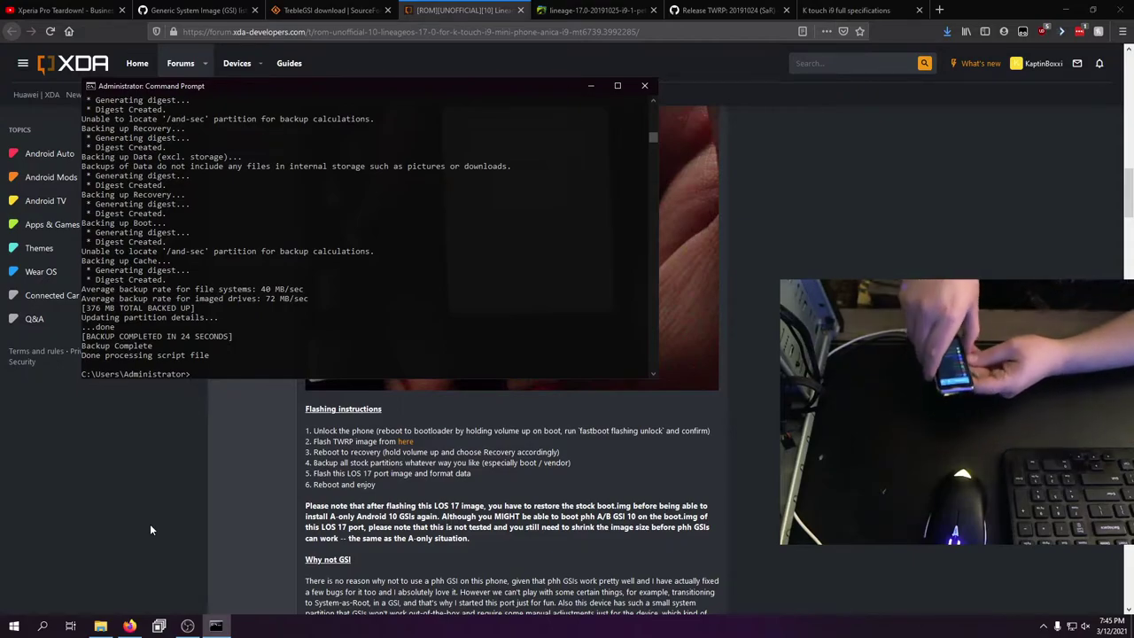
# Review the backup log and try to unmount the system partition with "adb shell twrp unmount system"
pyautogui.scroll(15, 248, 273)
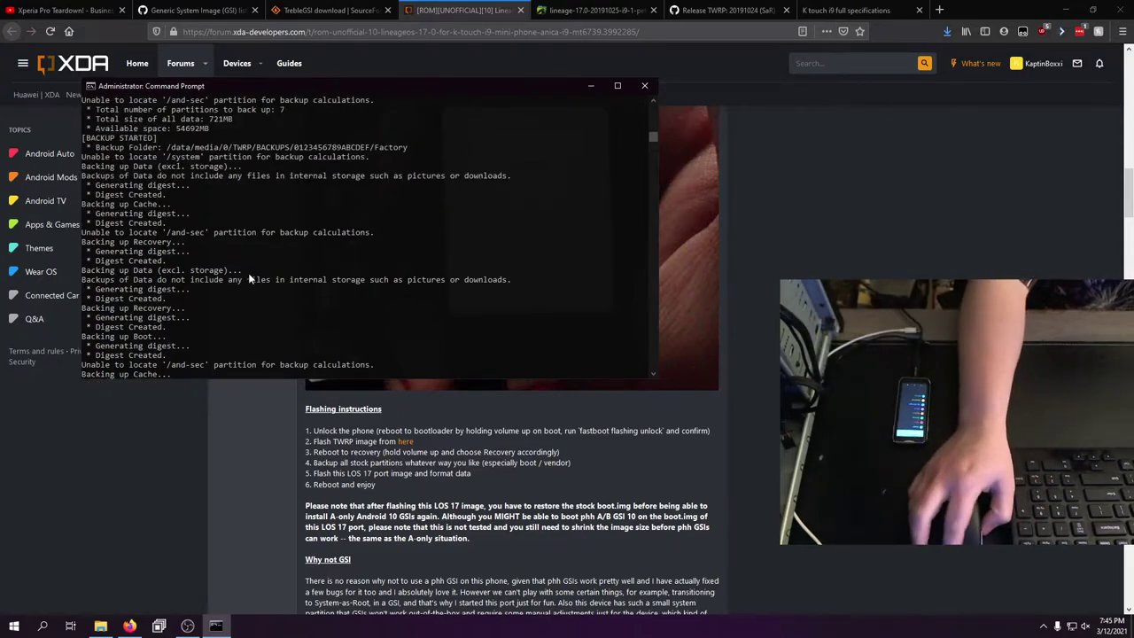
pyautogui.scroll(2, 248, 278)
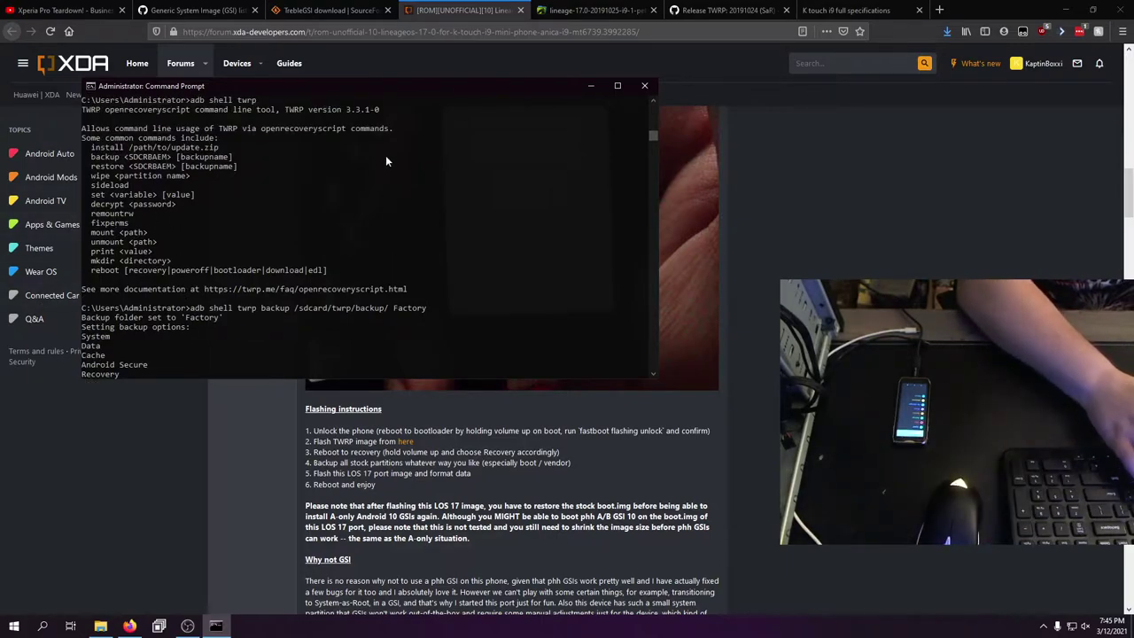
pyautogui.write('adb shell')
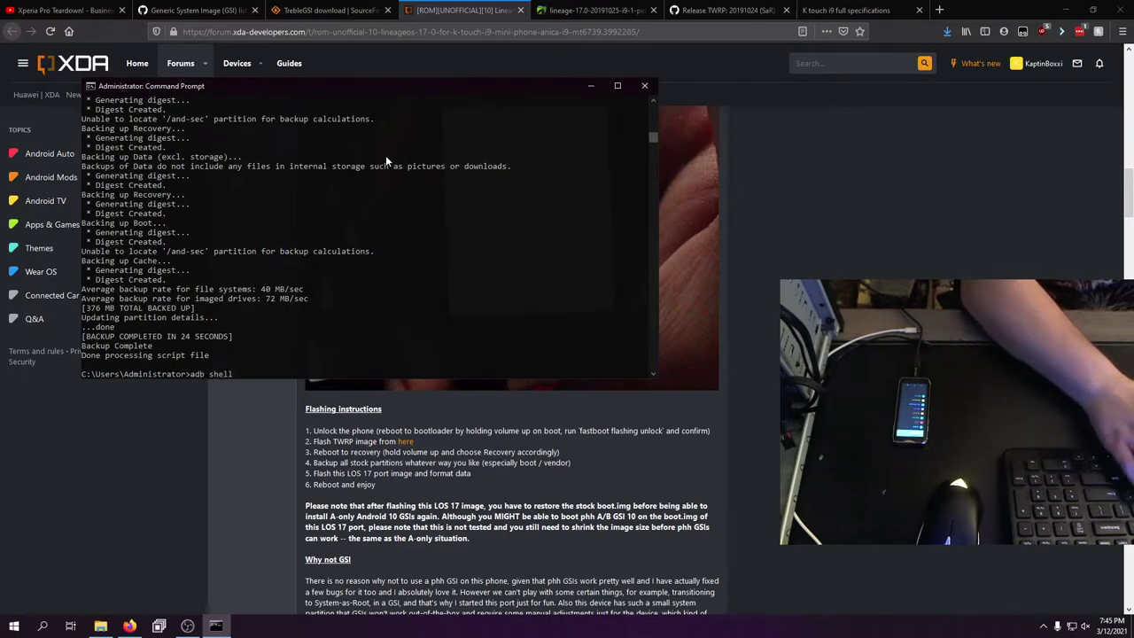
pyautogui.write(' unmou')
pyautogui.press('BackSpace')
pyautogui.press('BackSpace')
pyautogui.press('BackSpace')
pyautogui.press('BackSpace')
pyautogui.press('BackSpace')
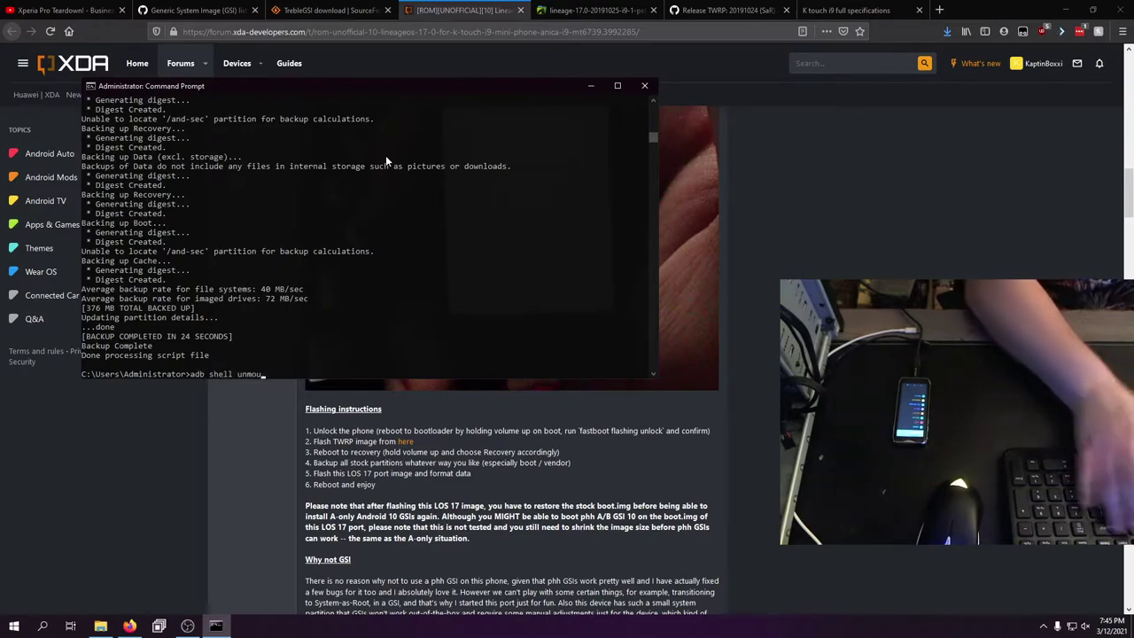
pyautogui.write('twrp')
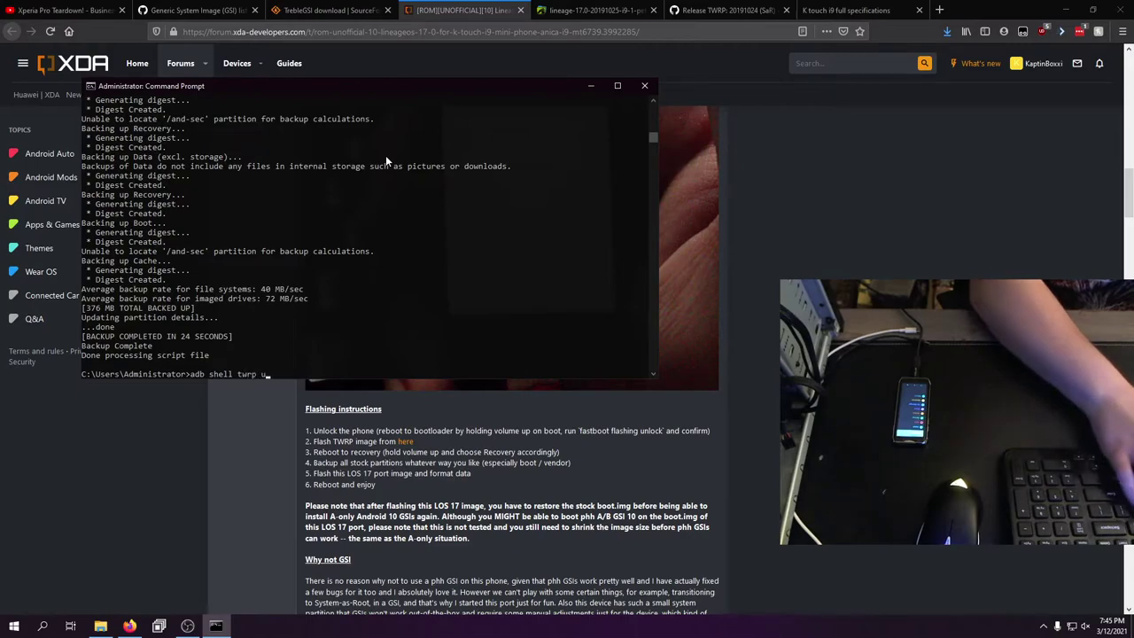
pyautogui.write(' unmount syste')
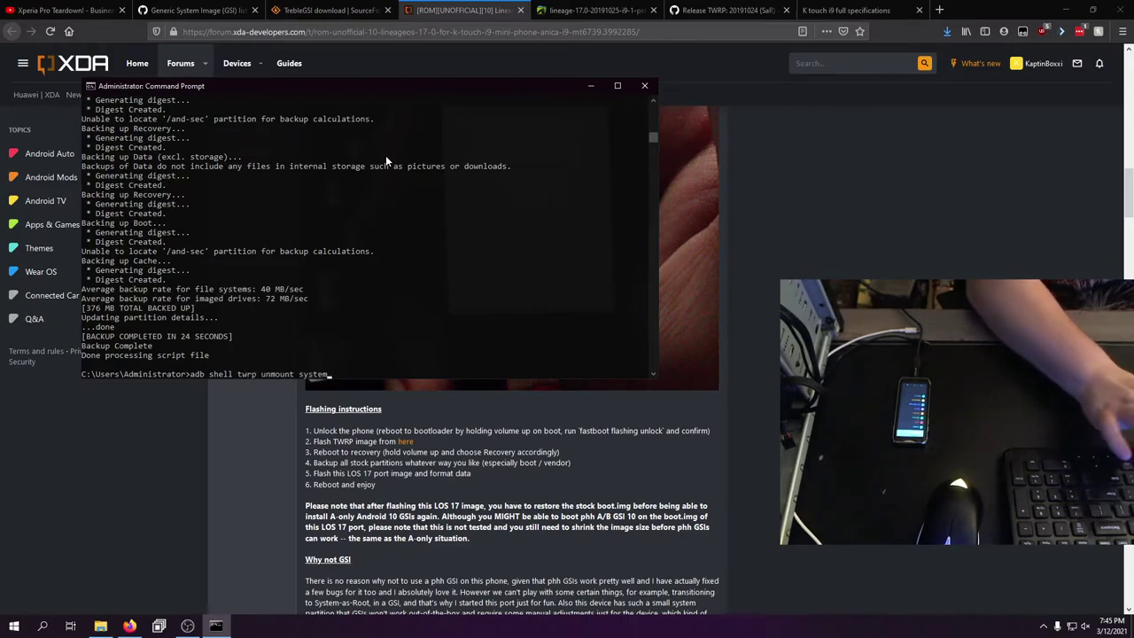
pyautogui.write('m')
pyautogui.press('Return')
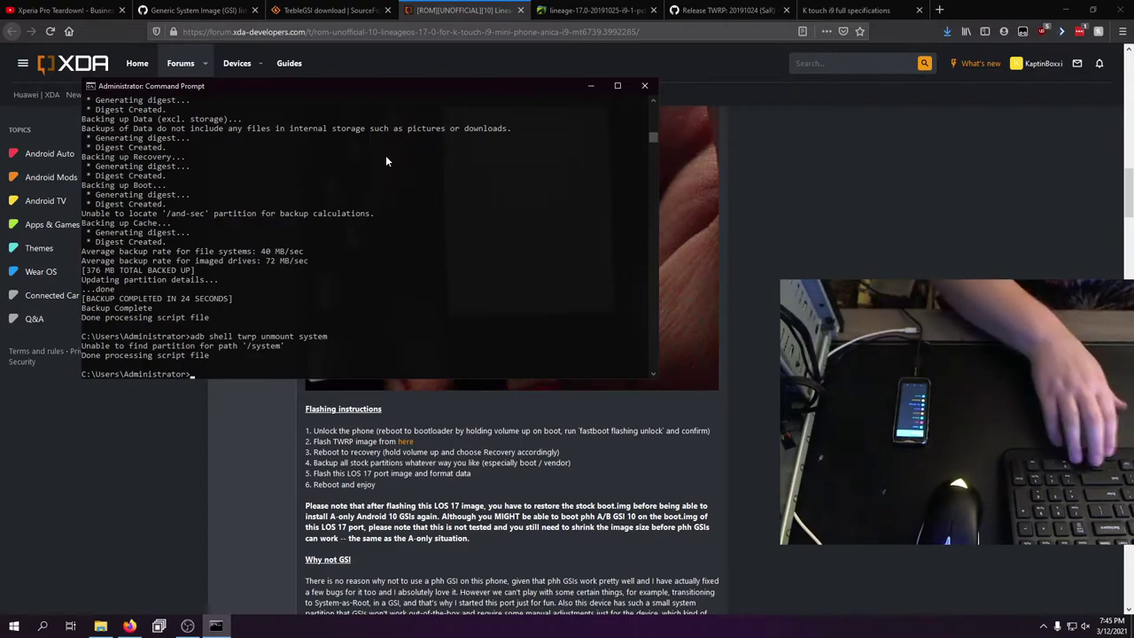
# Recall the unmount command and rerun it with the path changed to "/system"
pyautogui.press('Up')
pyautogui.hotkey('ctrl', 'Left')
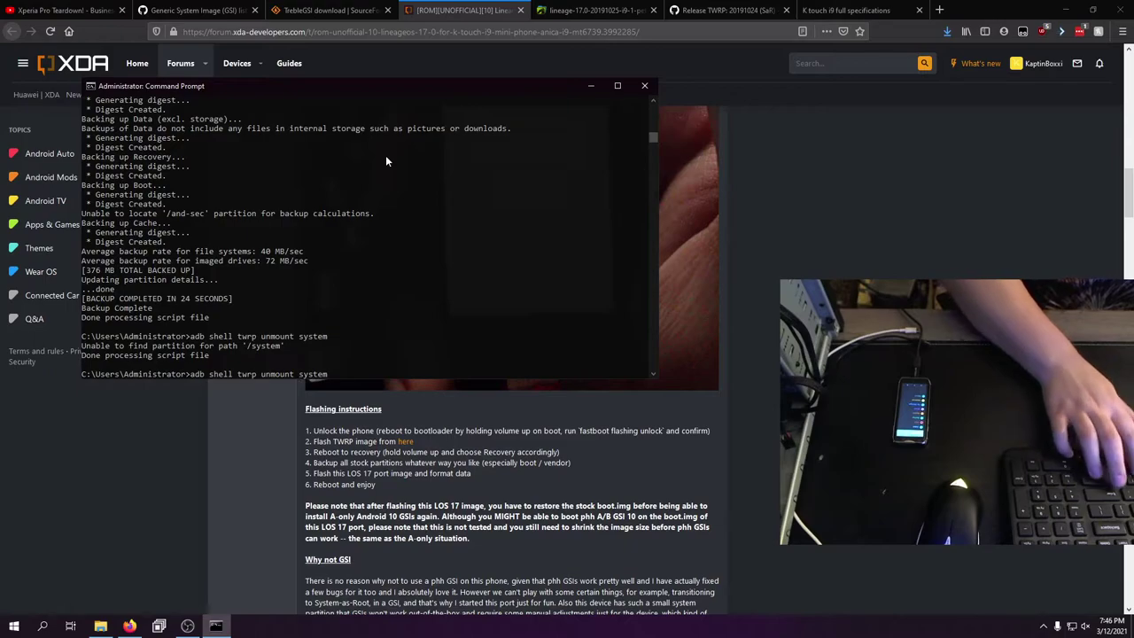
pyautogui.write('/')
pyautogui.press('Return')
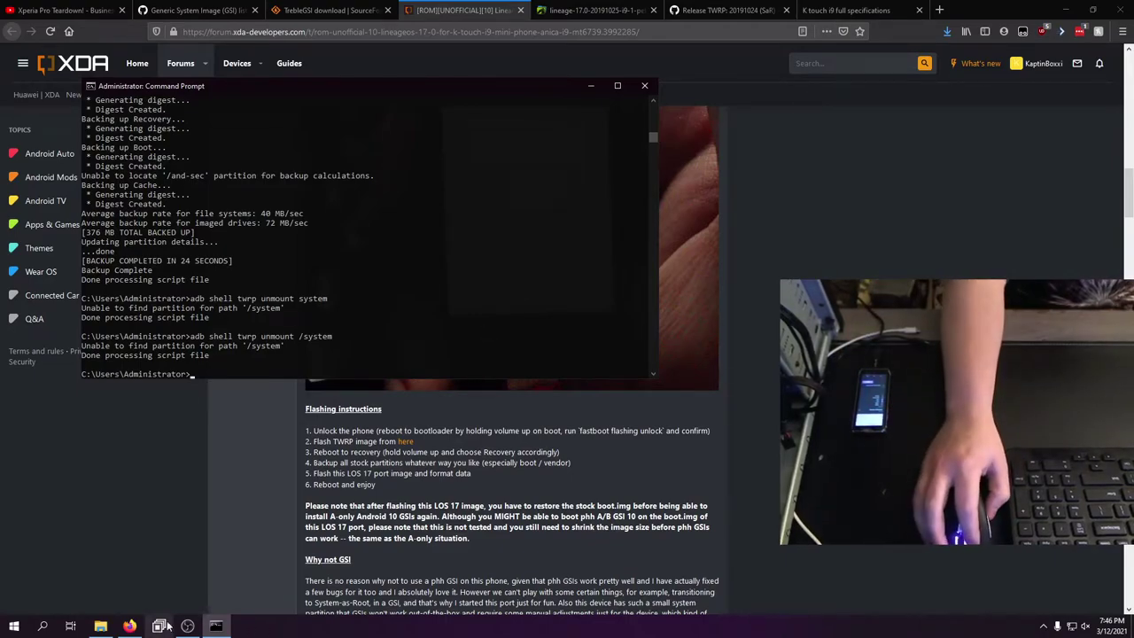
# Transfer the downloaded caos-v302-210309-arm64-aoZ.img.xz from the browser's download location into the KTOUCH i9\GSI folder in File Explorer
pyautogui.click(100, 626)
pyautogui.click(711, 96)
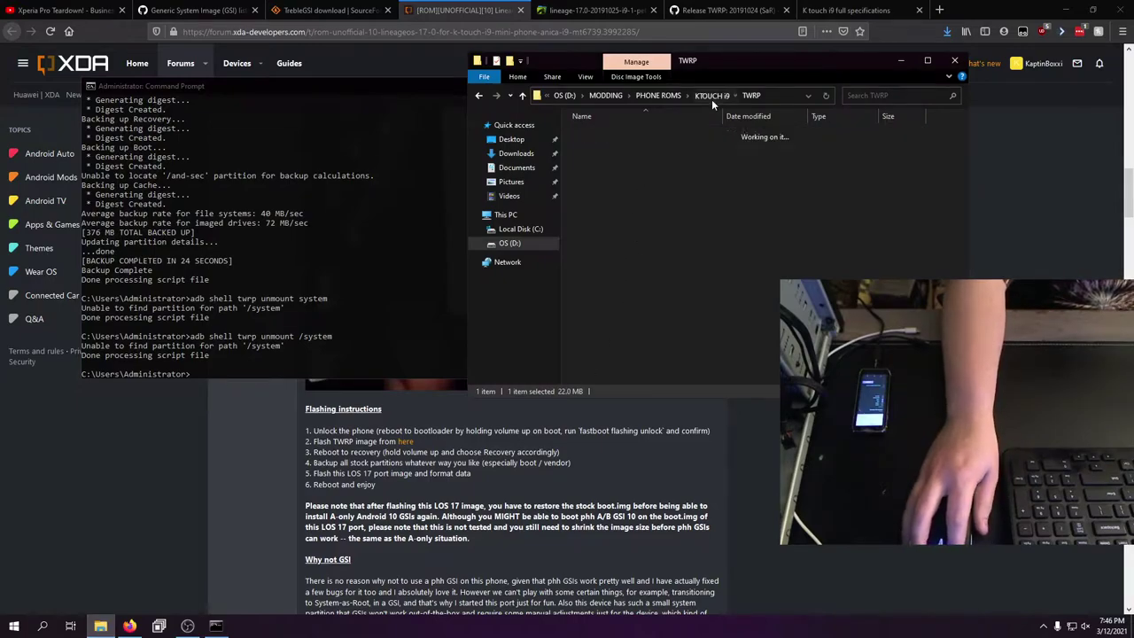
pyautogui.doubleClick(626, 132)
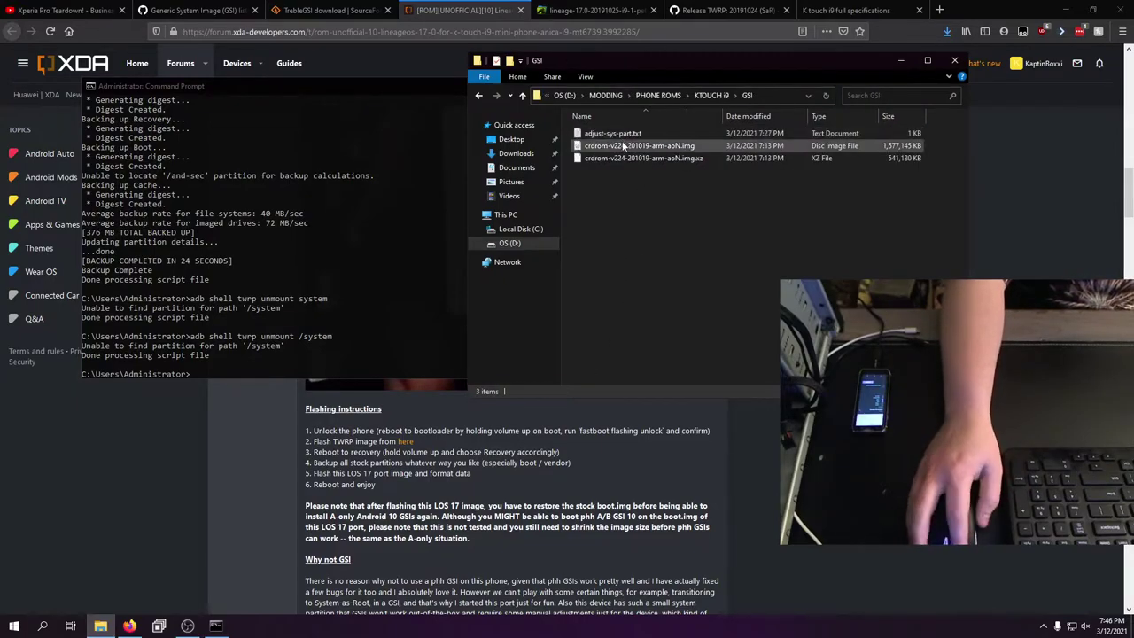
pyautogui.click(945, 32)
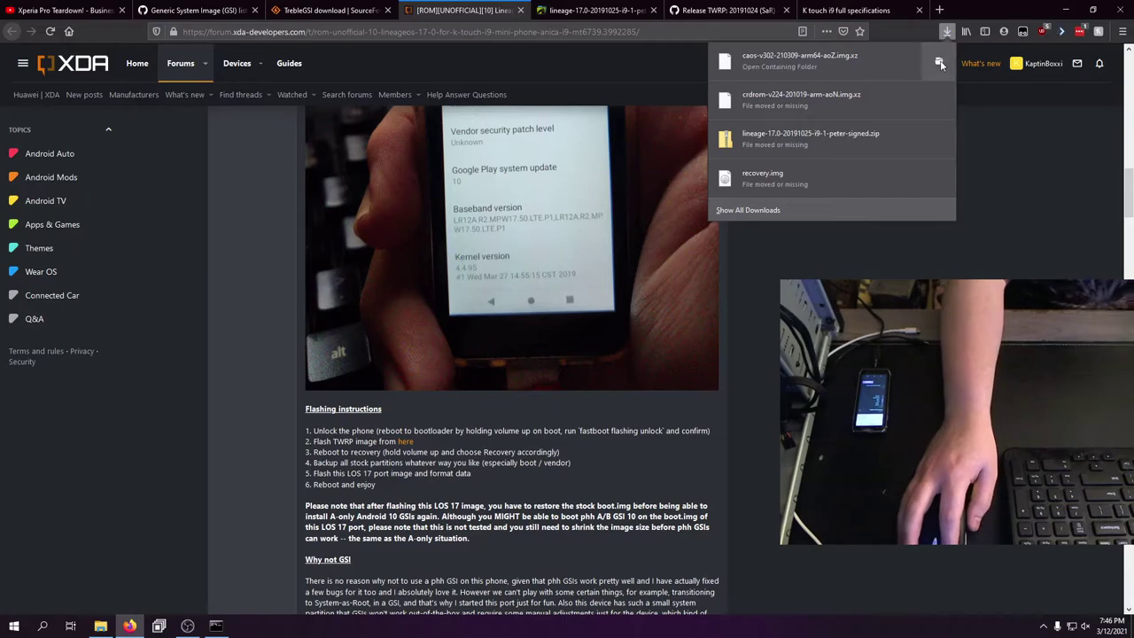
pyautogui.click(938, 61)
pyautogui.click(940, 46)
pyautogui.hotkey('alt', 'Tab')
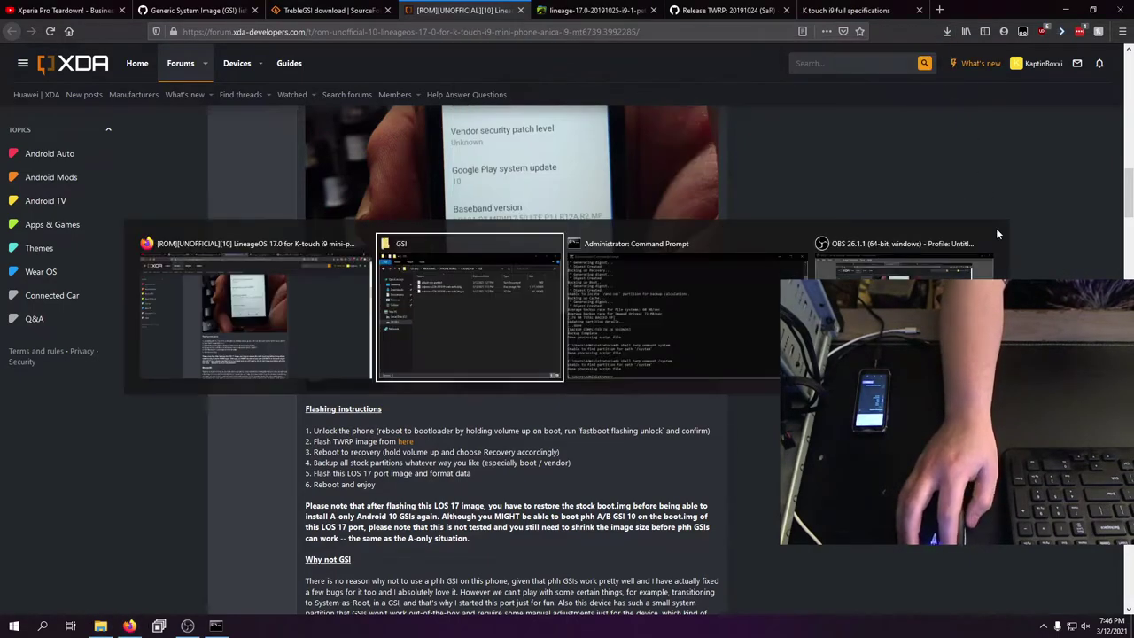
pyautogui.hotkey('ctrl', 'v')
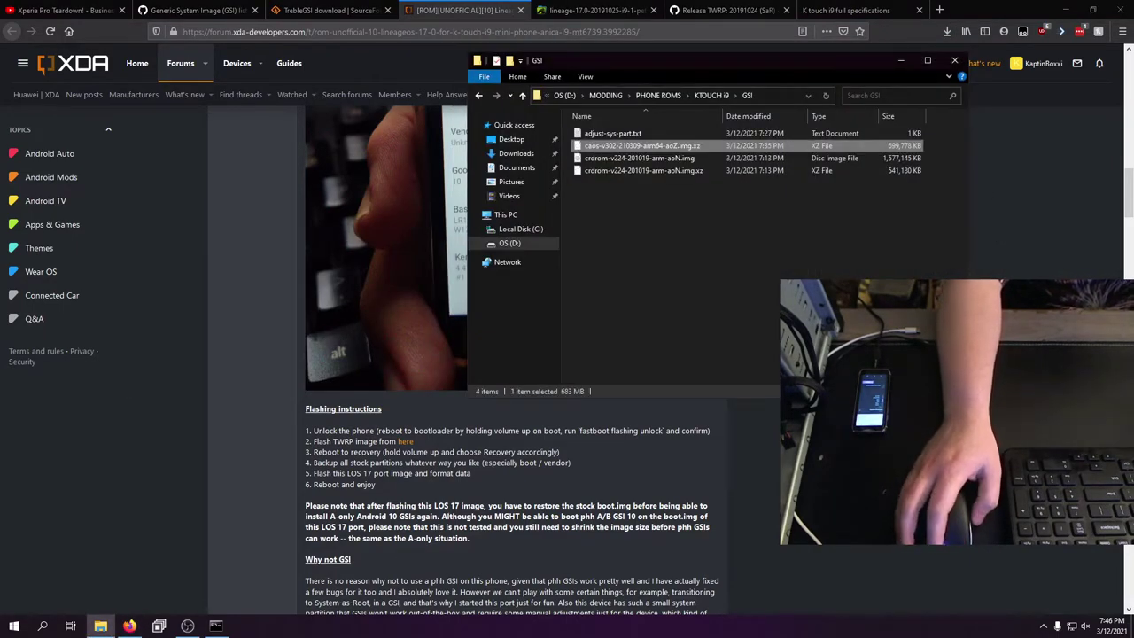
# Extract caos-v302-210309-arm64-aoZ.img.xz directly into the GSI folder with 7-Zip
pyautogui.click(670, 162)
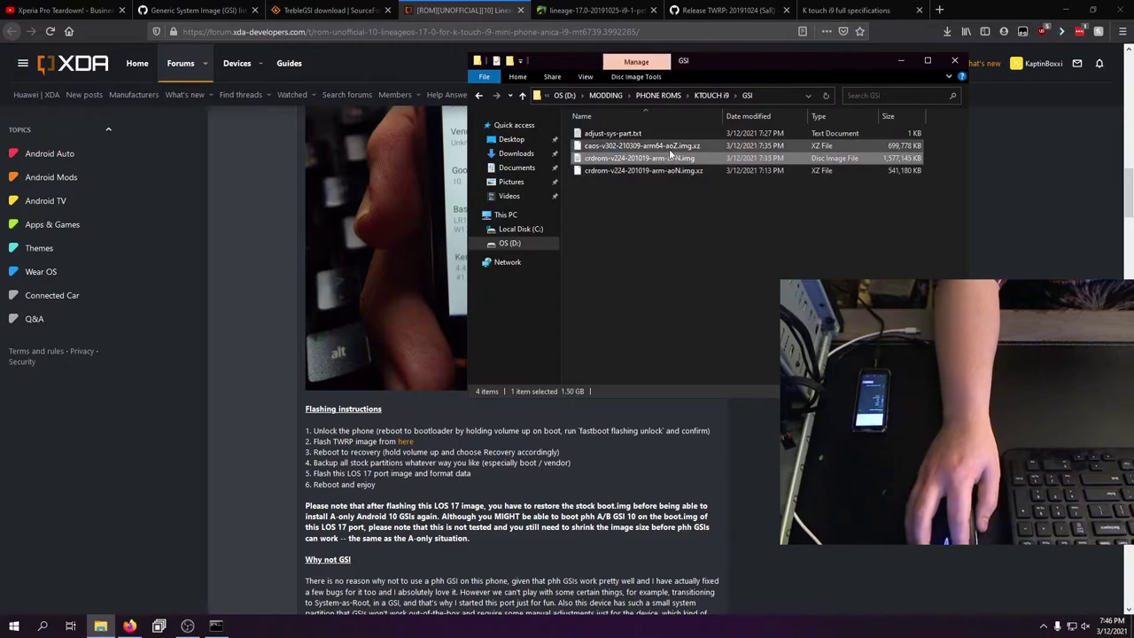
pyautogui.rightClick(671, 147)
pyautogui.moveTo(798, 197)
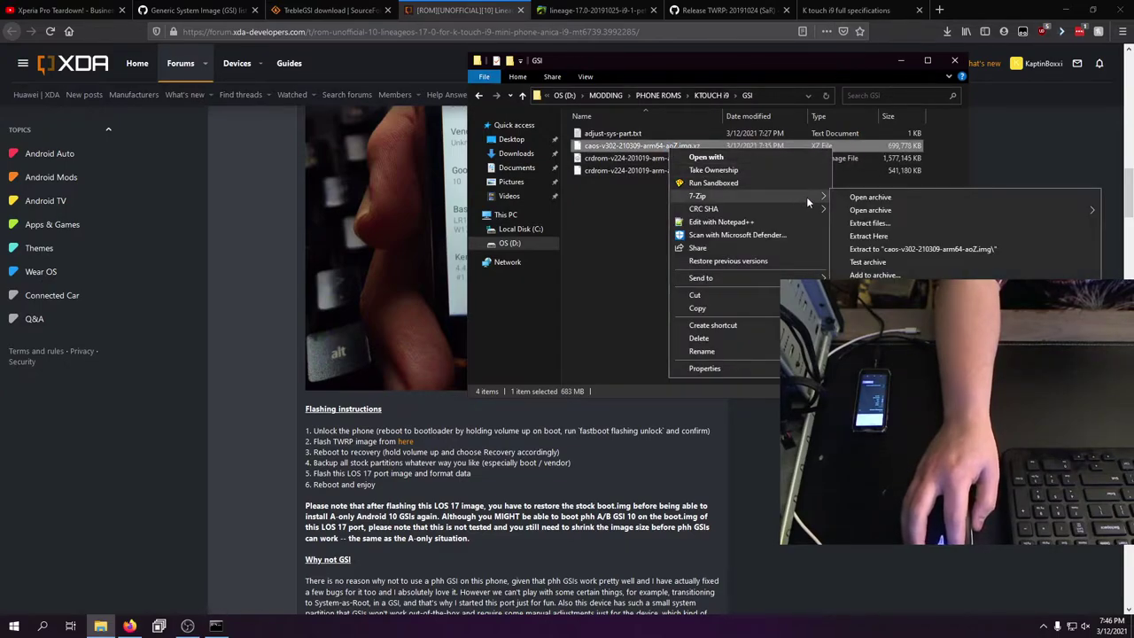
pyautogui.click(908, 237)
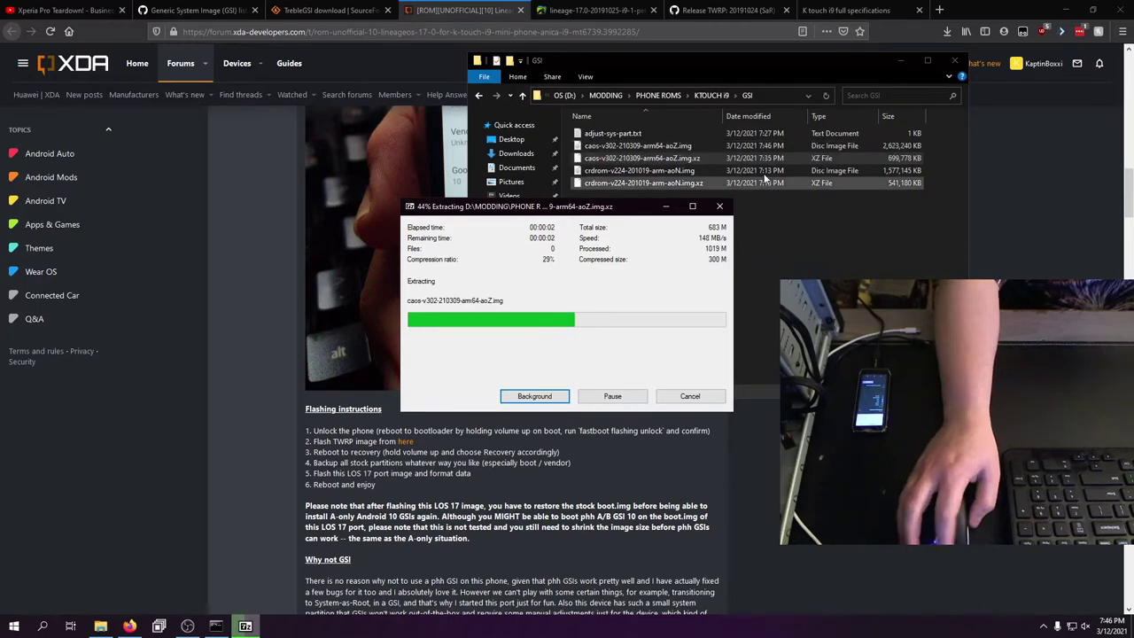
# Open the adjust-sys-part.txt notes and start "adb shell" in Command Prompt, positioning the windows so the listed commands stay readable
pyautogui.doubleClick(735, 133)
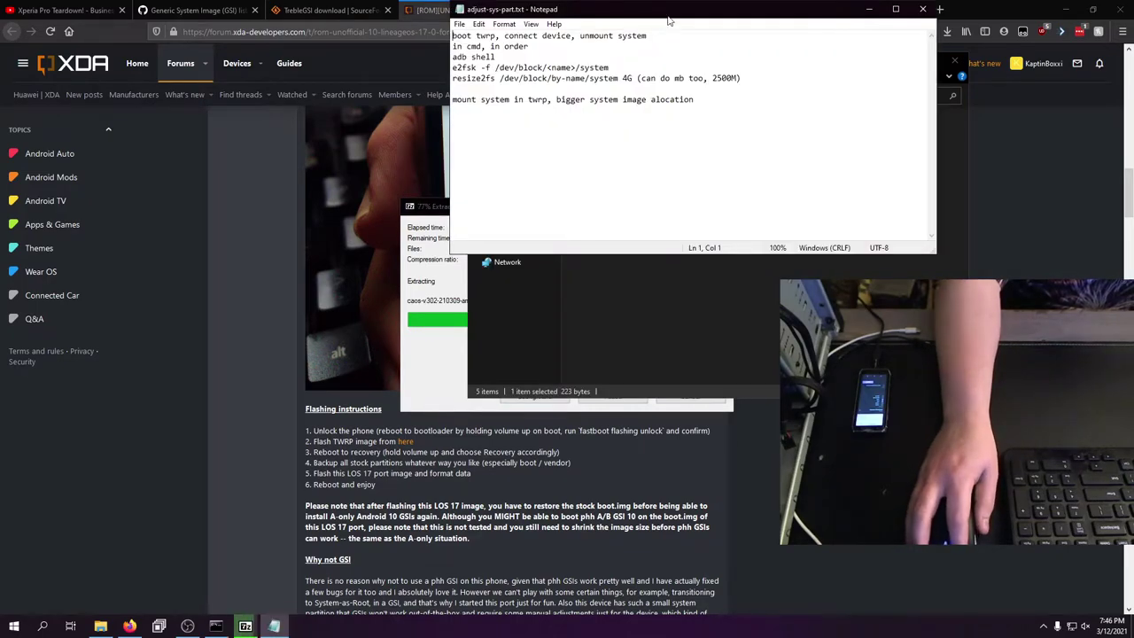
pyautogui.moveTo(668, 16); pyautogui.dragTo(229, 41)
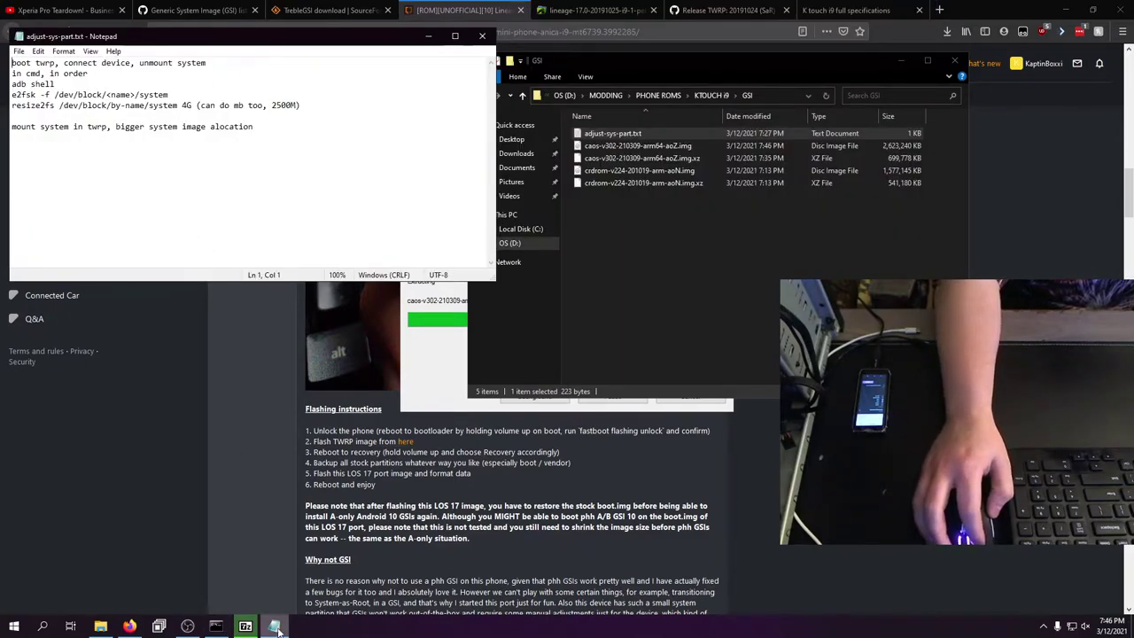
pyautogui.click(215, 626)
pyautogui.write('adb shell')
pyautogui.press('Return')
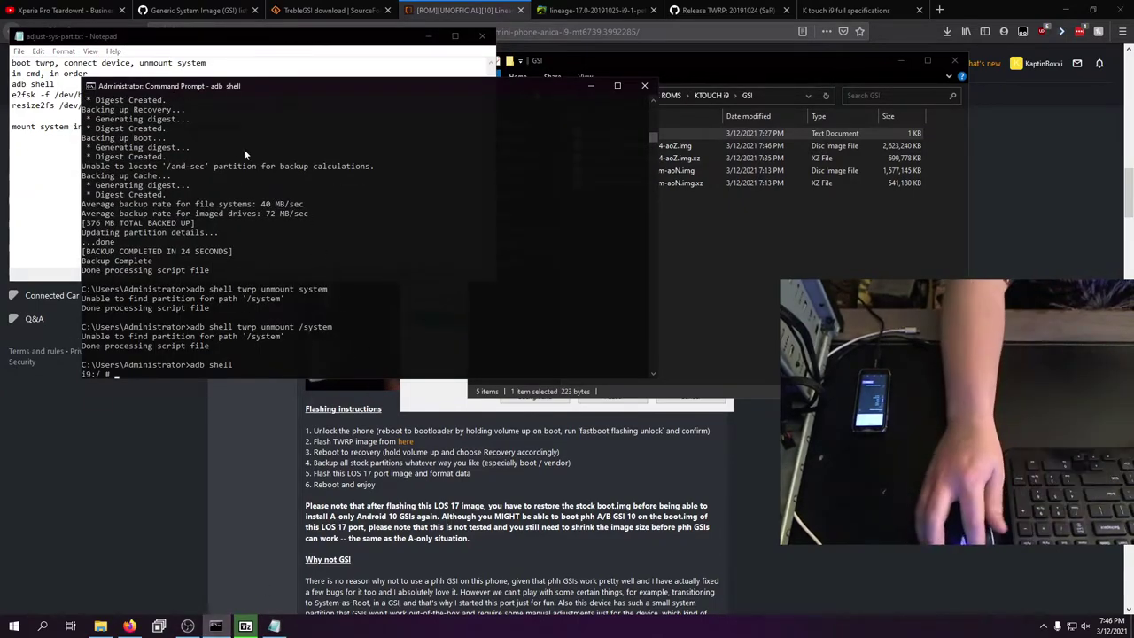
pyautogui.moveTo(244, 90); pyautogui.dragTo(235, 127)
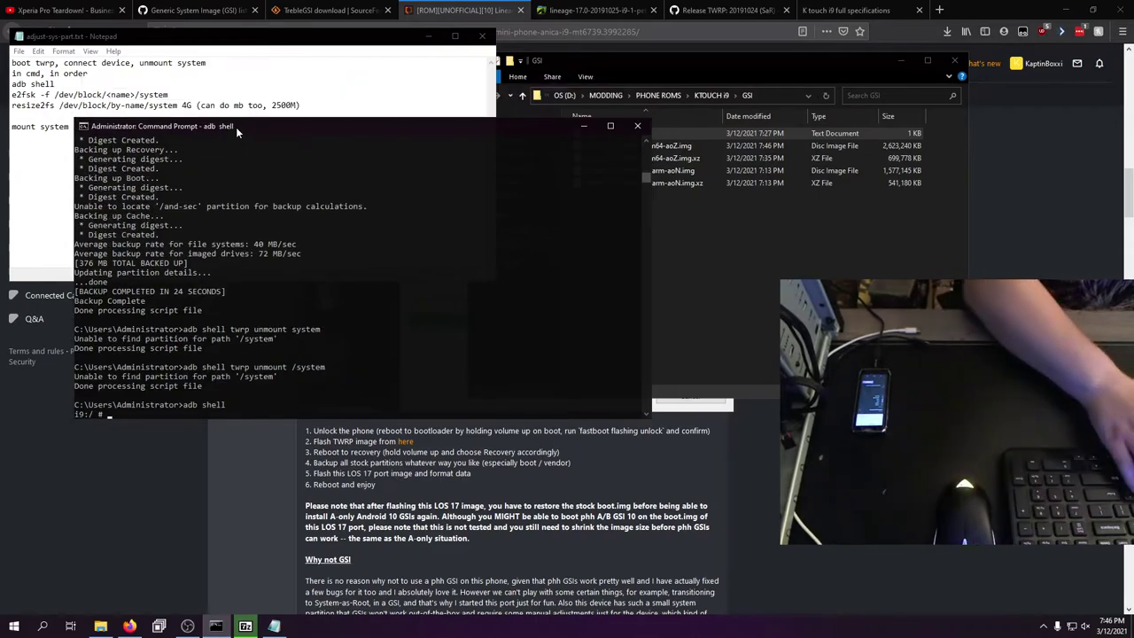
# Try to check the system partition from the adb shell with "e2fsk -f /dev/block/by-name/system"
pyautogui.write('e2fsk')
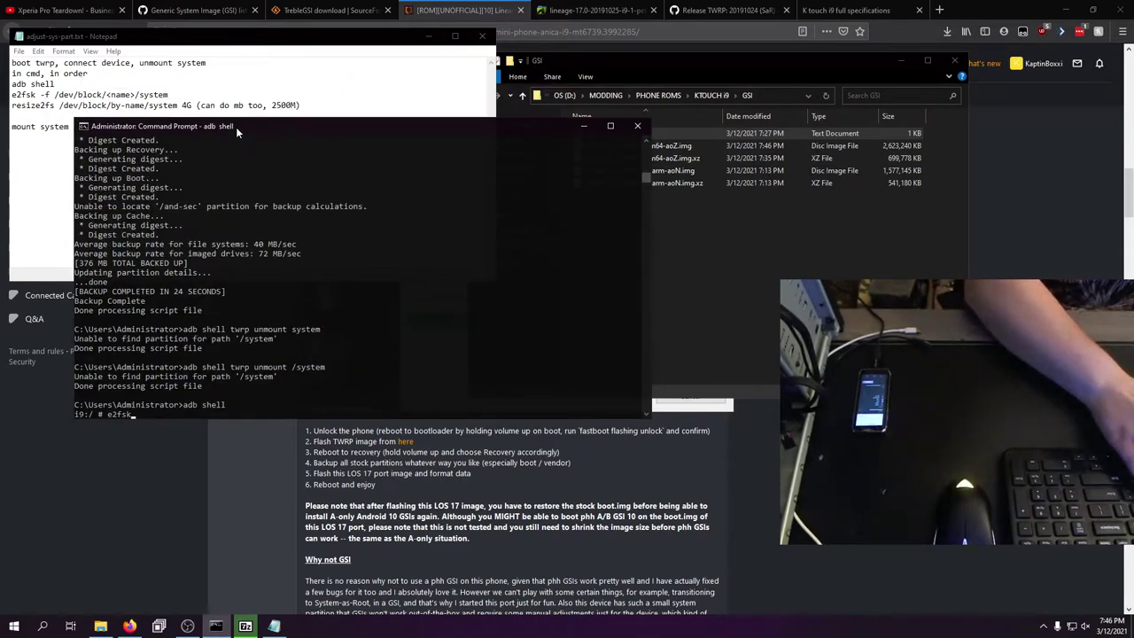
pyautogui.write(' -f /dev/block/')
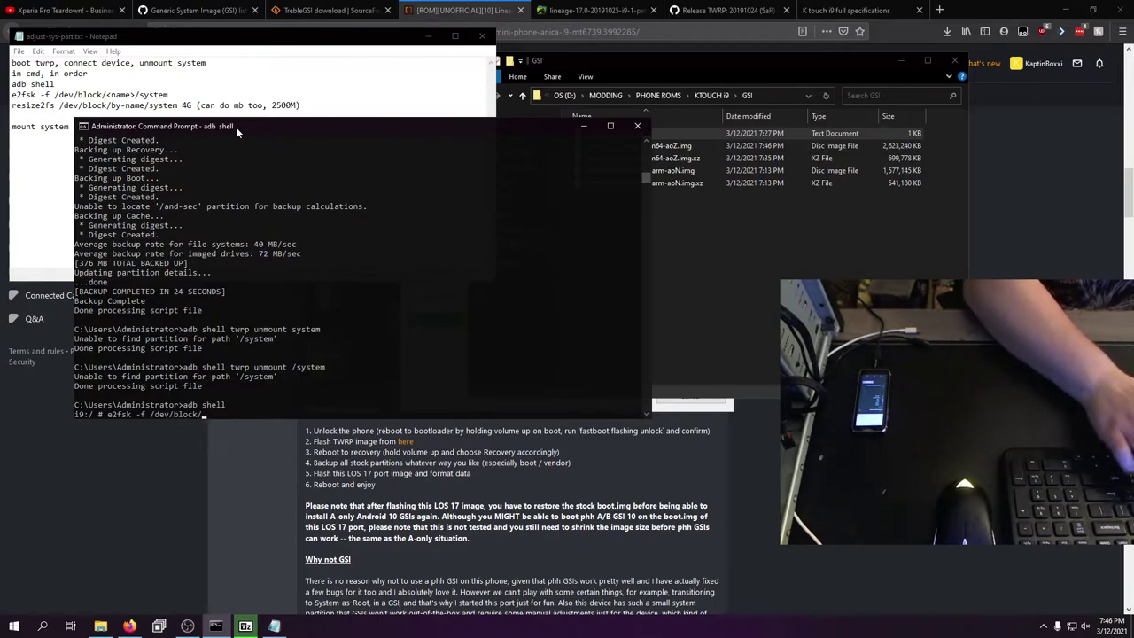
pyautogui.write('by-name/s')
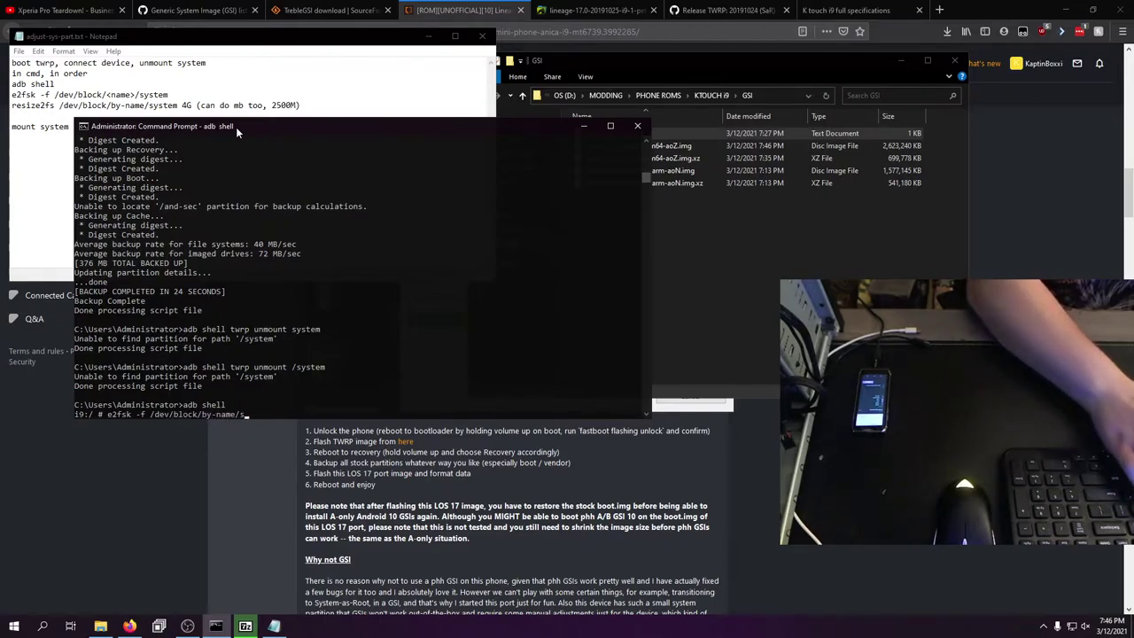
pyautogui.write('ystem')
pyautogui.press('Return')
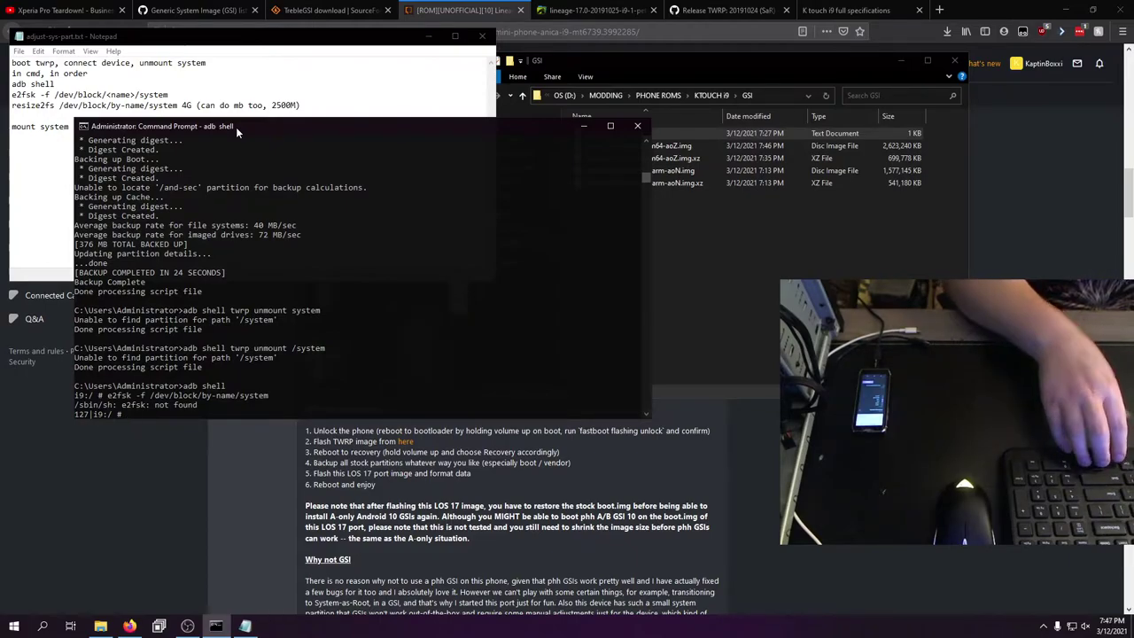
pyautogui.click(189, 624)
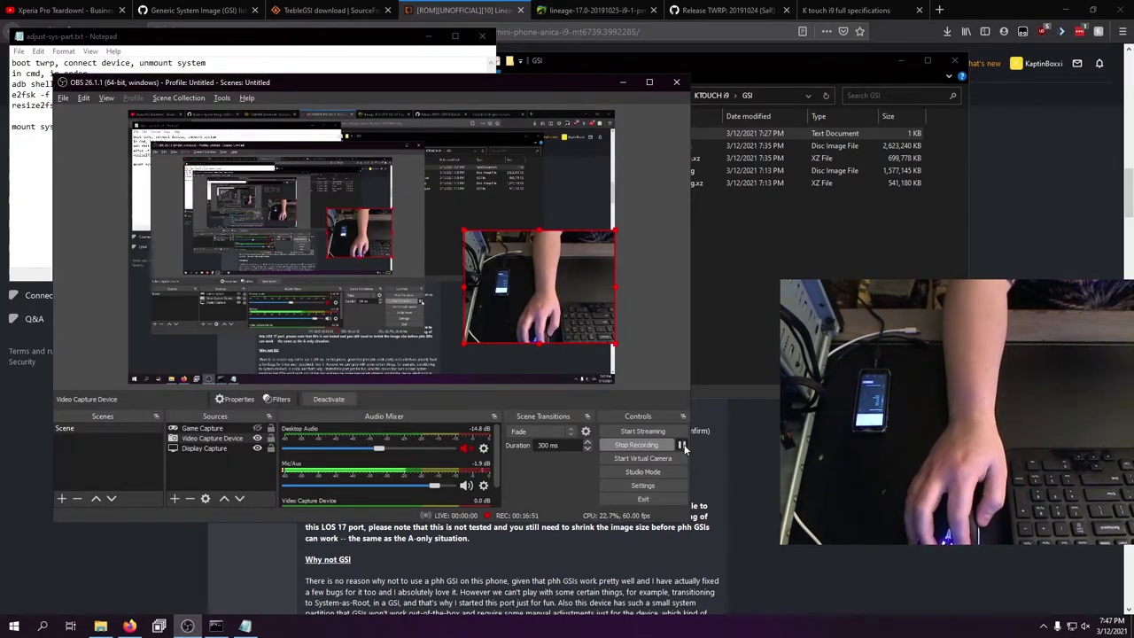
pyautogui.click(681, 445)
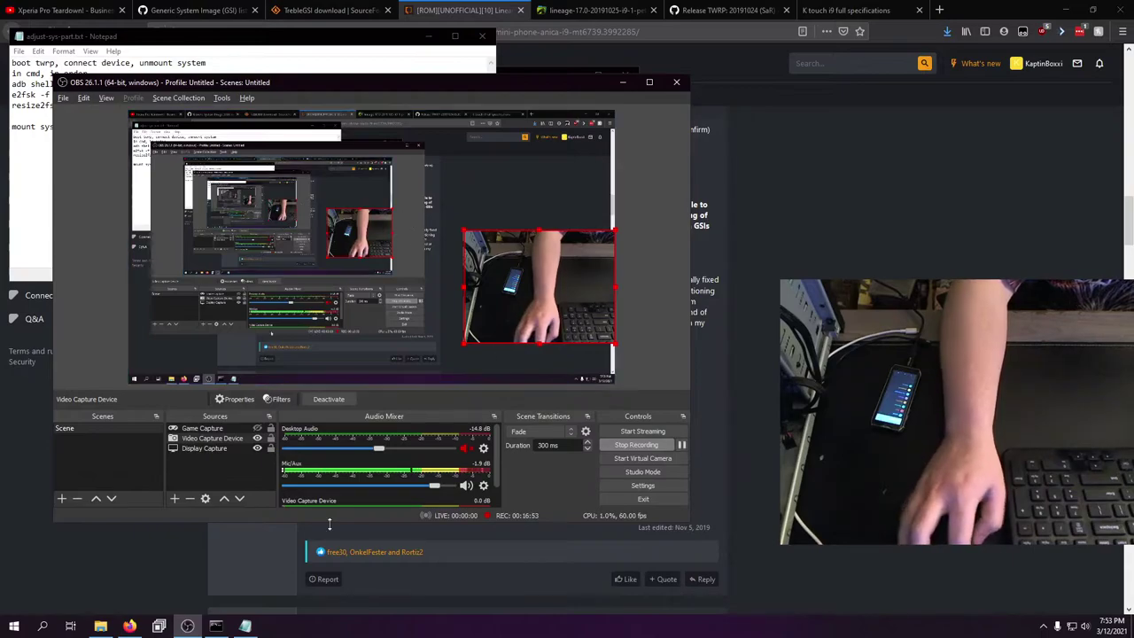
# Review the e2fsk and resize2fs lines in the adjust-sys-part.txt notes, and close the file
pyautogui.click(244, 625)
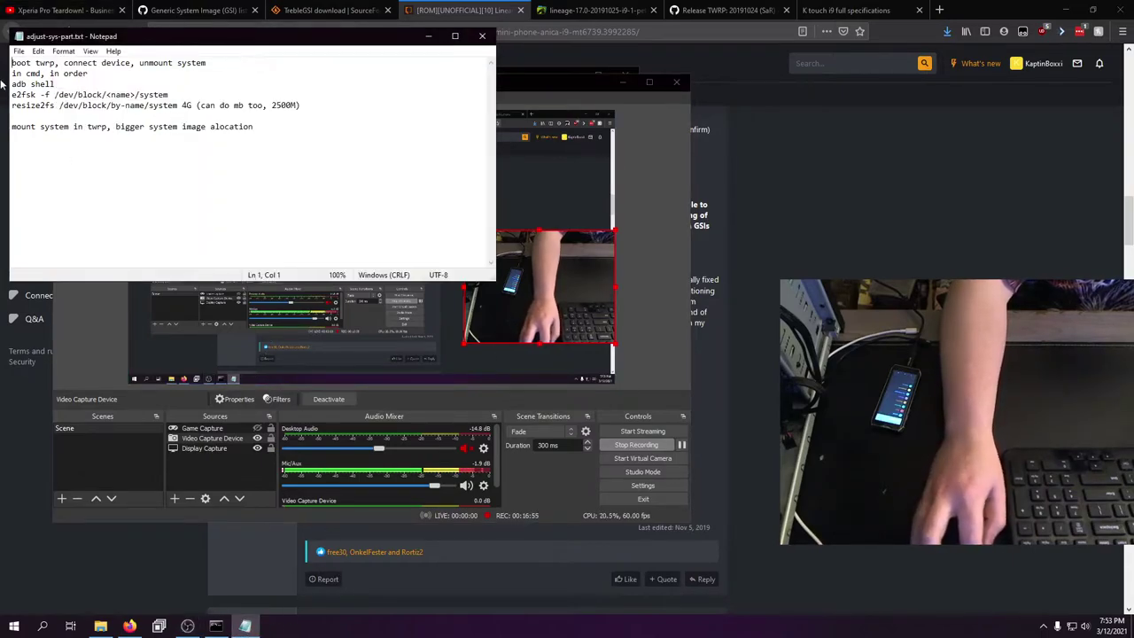
pyautogui.moveTo(11, 93); pyautogui.dragTo(54, 105)
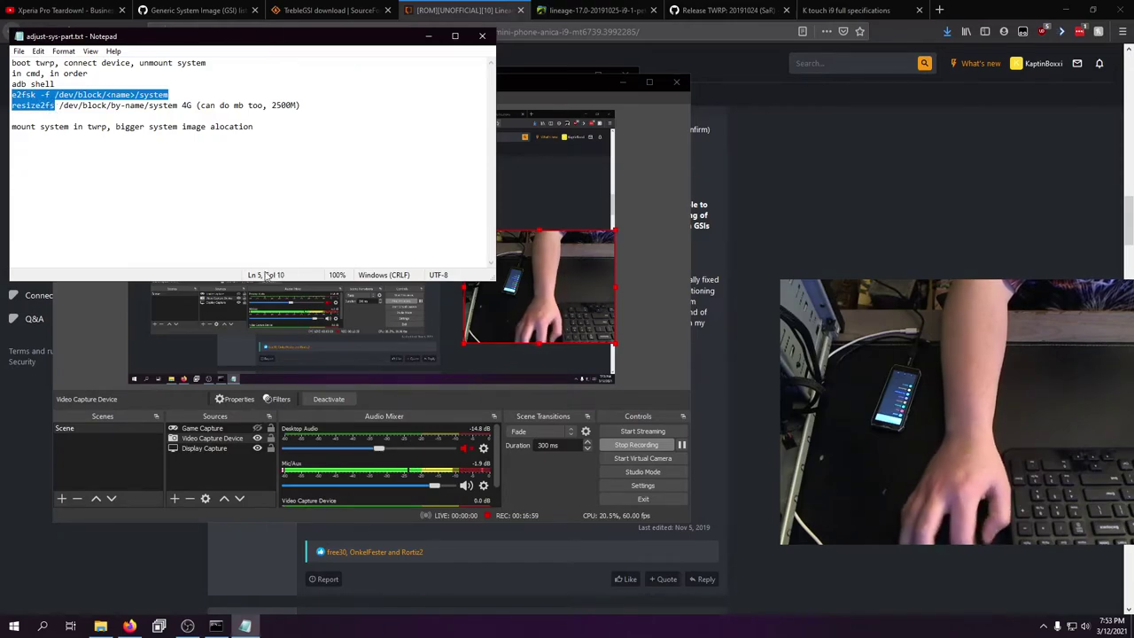
pyautogui.click(482, 35)
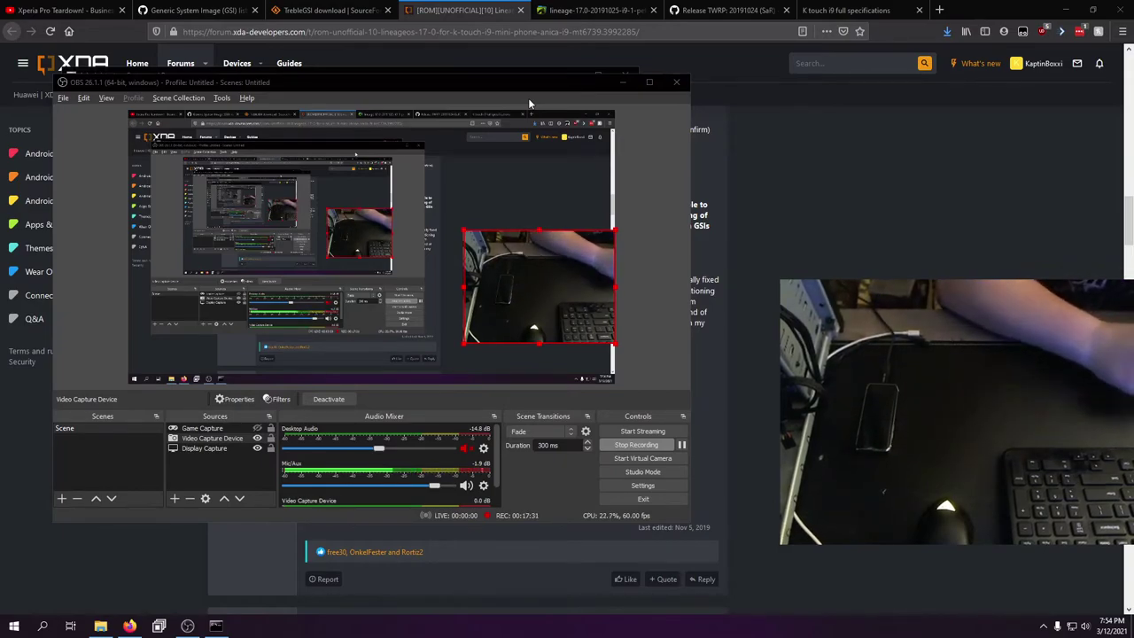
pyautogui.press('XF86AudioRaiseVolume')
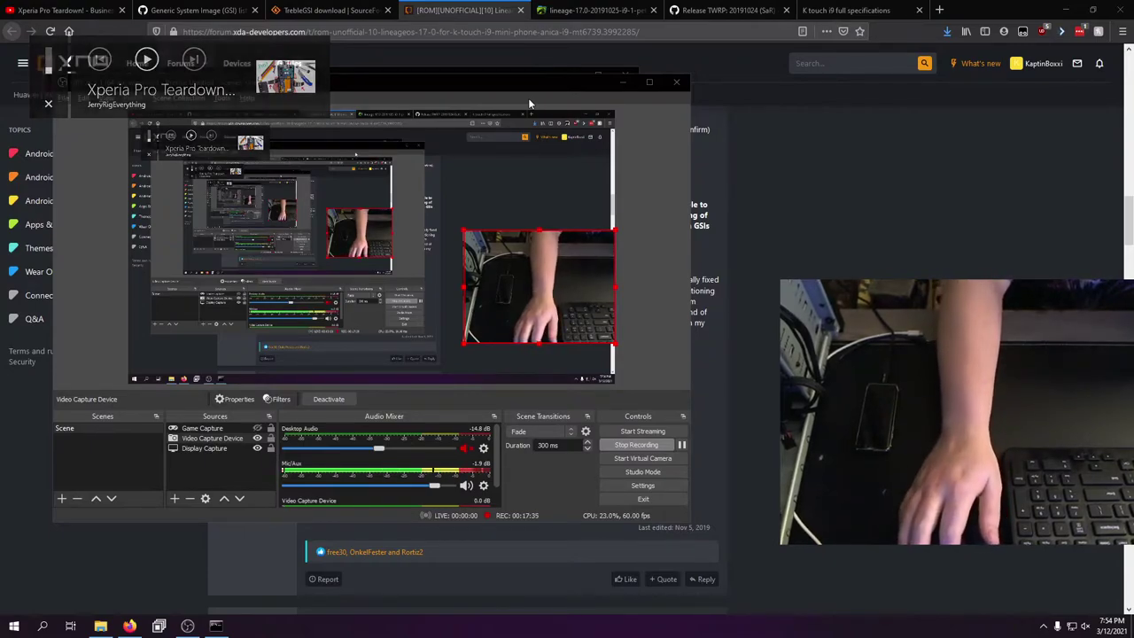
pyautogui.click(622, 81)
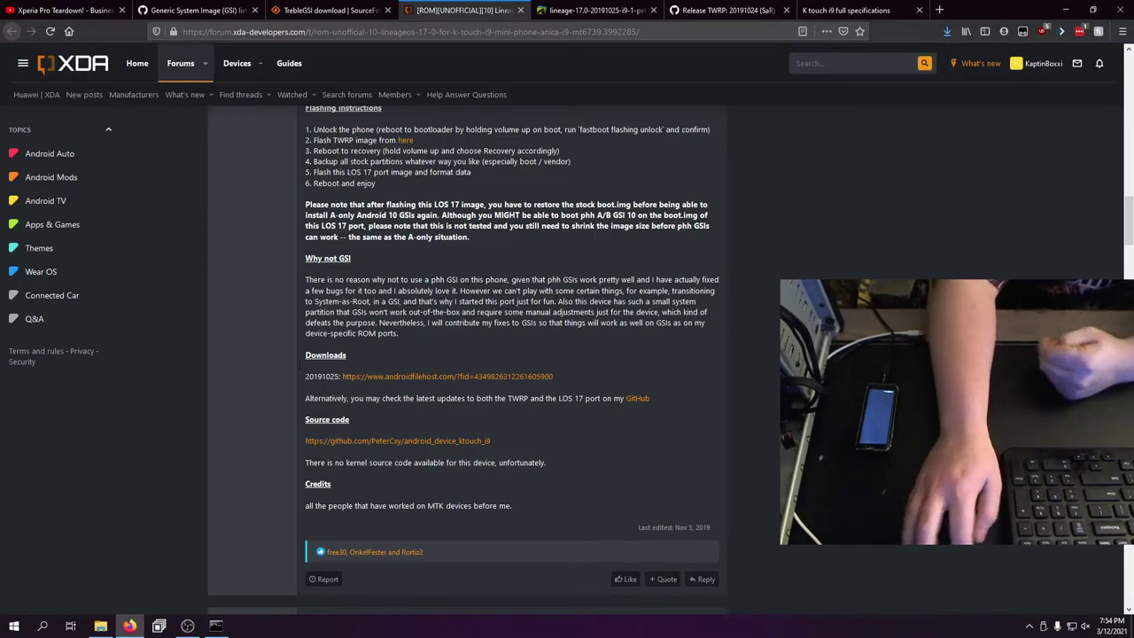
pyautogui.click(188, 627)
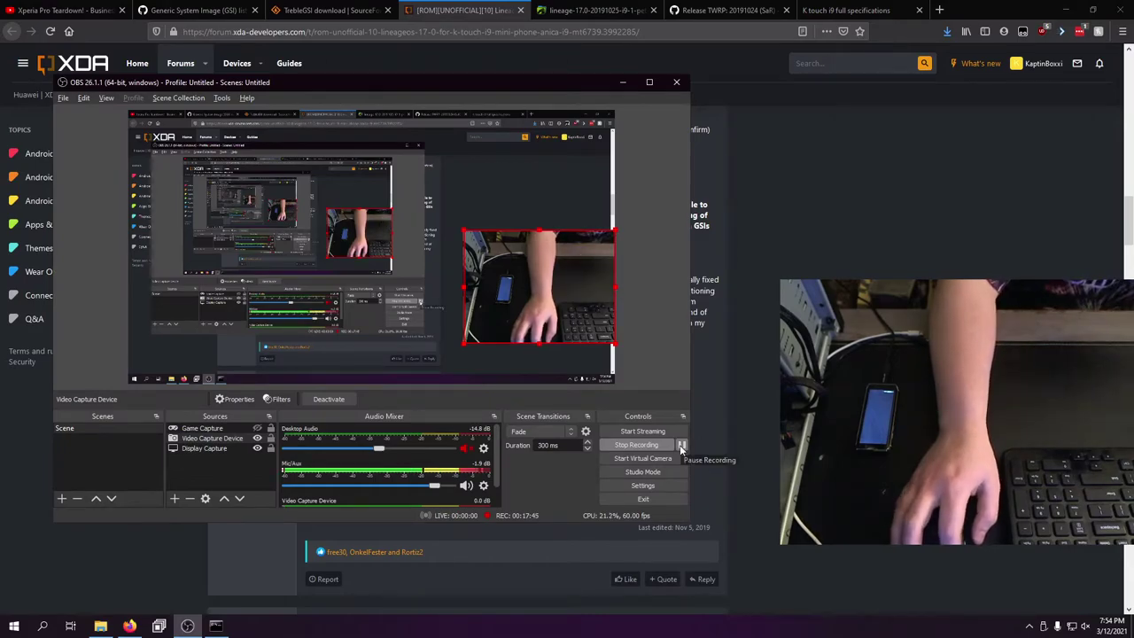
pyautogui.click(681, 448)
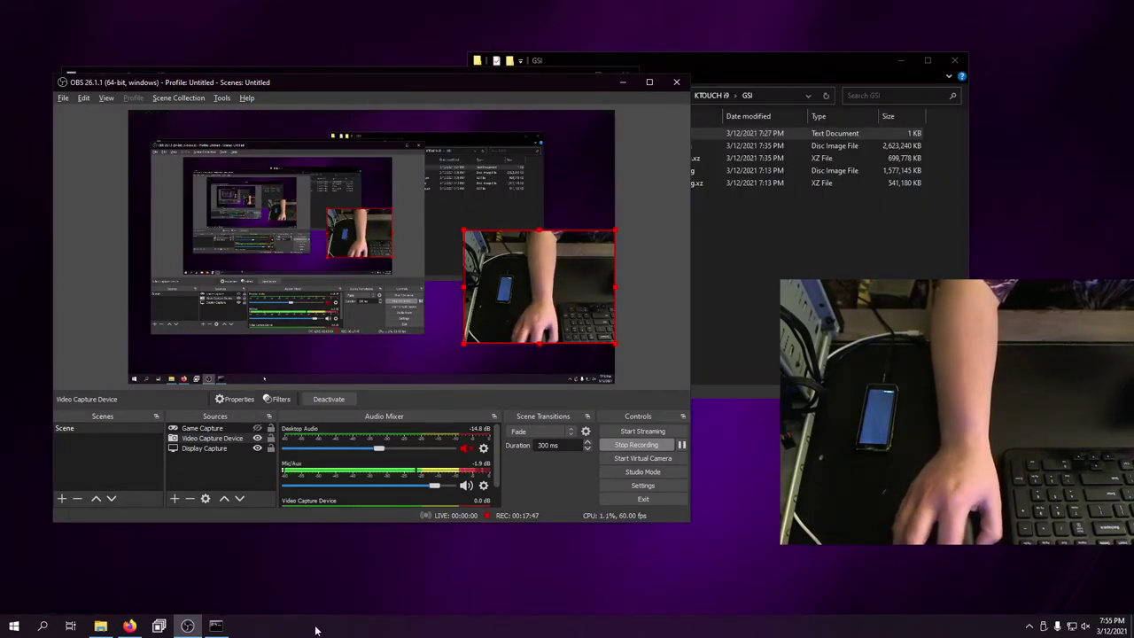
# Switch to Command Prompt and erase the phone's system partition with "fastboot erase system"
pyautogui.click(215, 626)
pyautogui.write('fast')
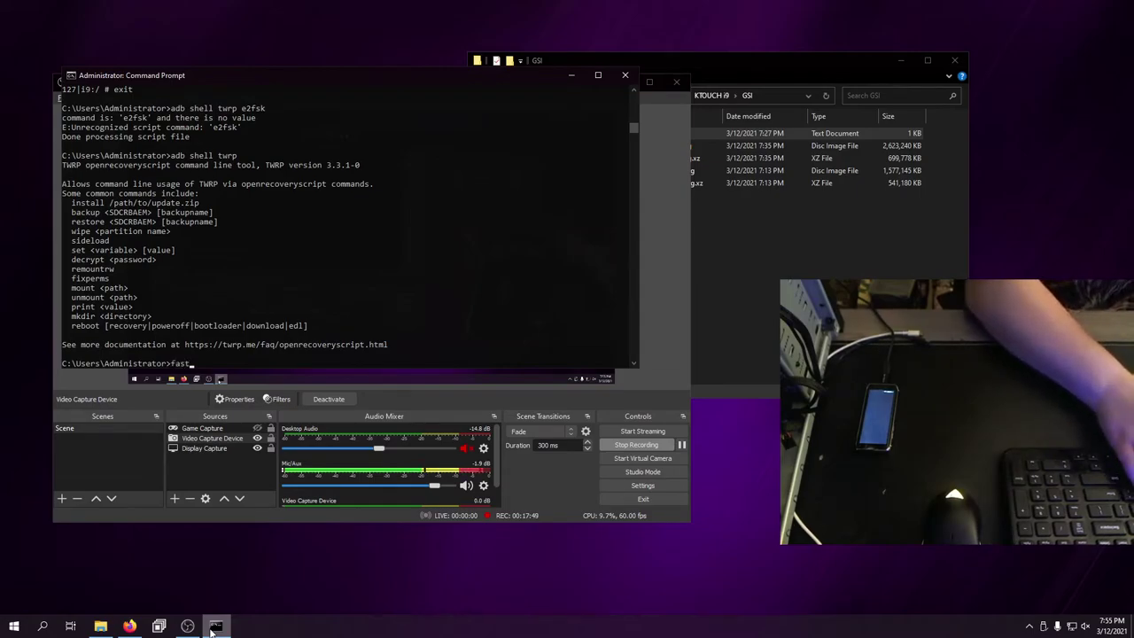
pyautogui.write('boot erase system')
pyautogui.press('Return')
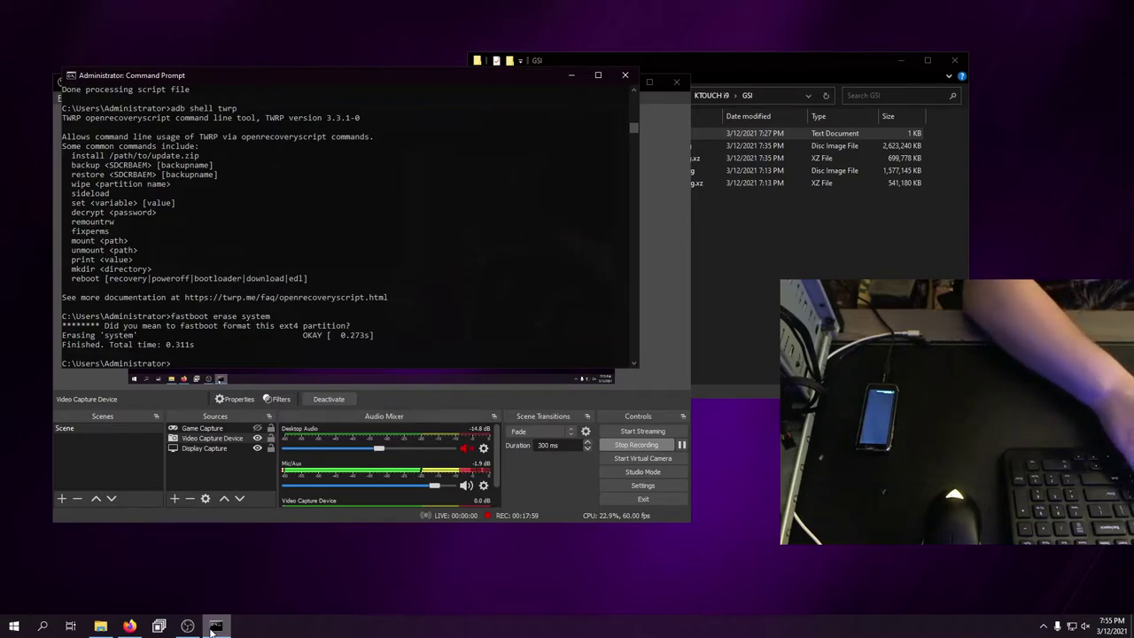
# Flash crdrom-v224-201019-arm-aoN.img from the GSI folder to the system partition with "fastboot flash system"
pyautogui.write('fastboot ')
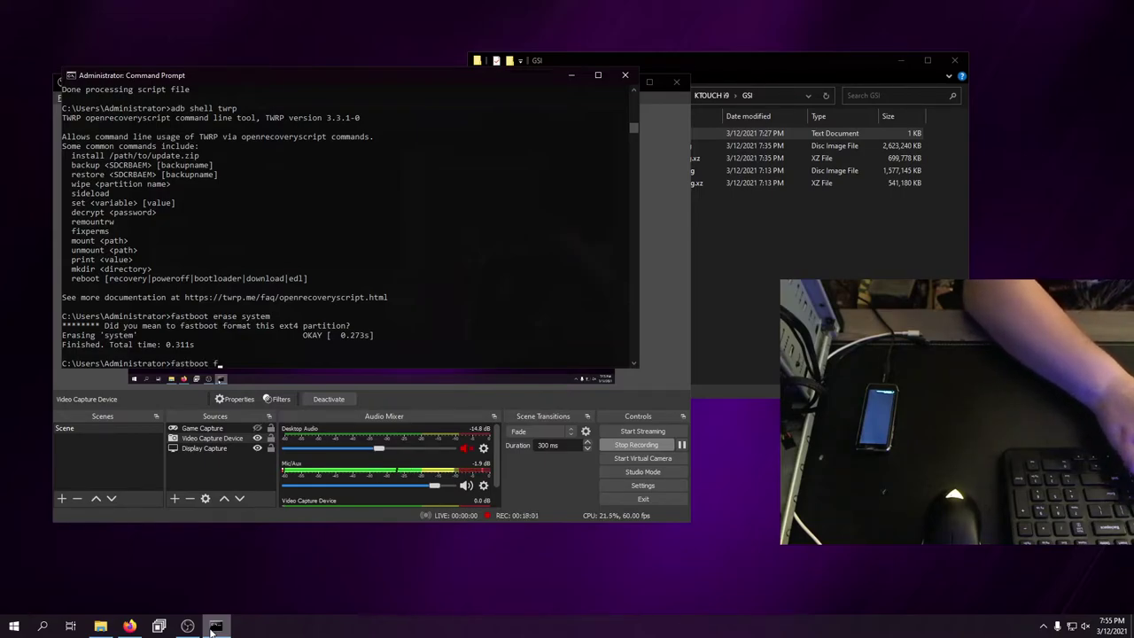
pyautogui.write('flash system')
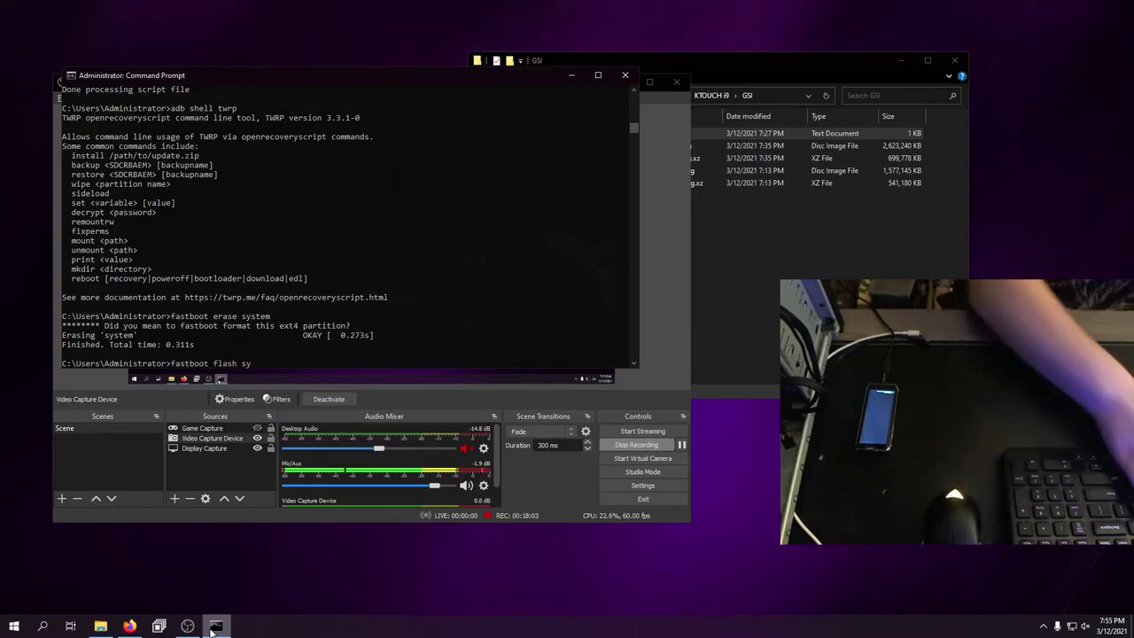
pyautogui.click(747, 326)
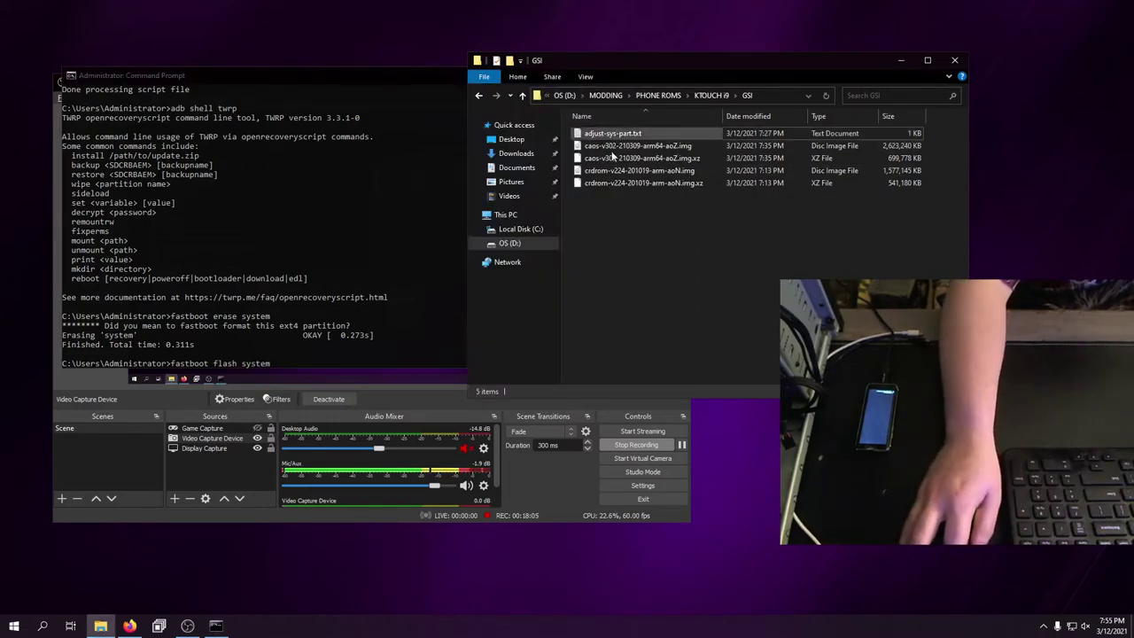
pyautogui.click(646, 145)
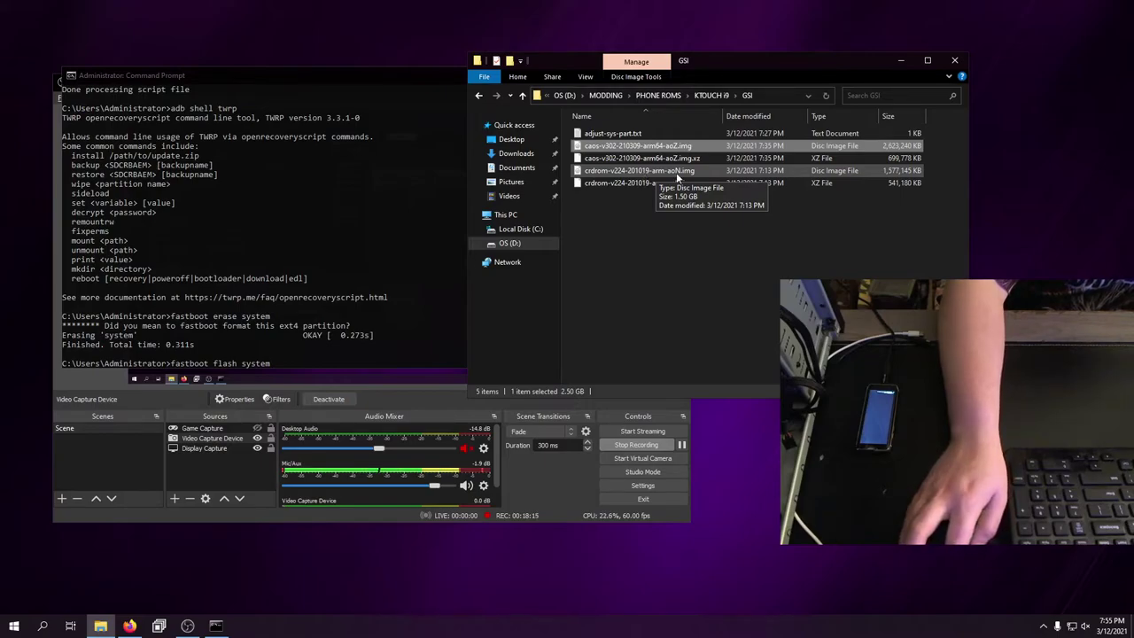
pyautogui.click(675, 174)
pyautogui.moveTo(674, 174); pyautogui.dragTo(381, 235)
pyautogui.click(381, 234)
pyautogui.press('Return')
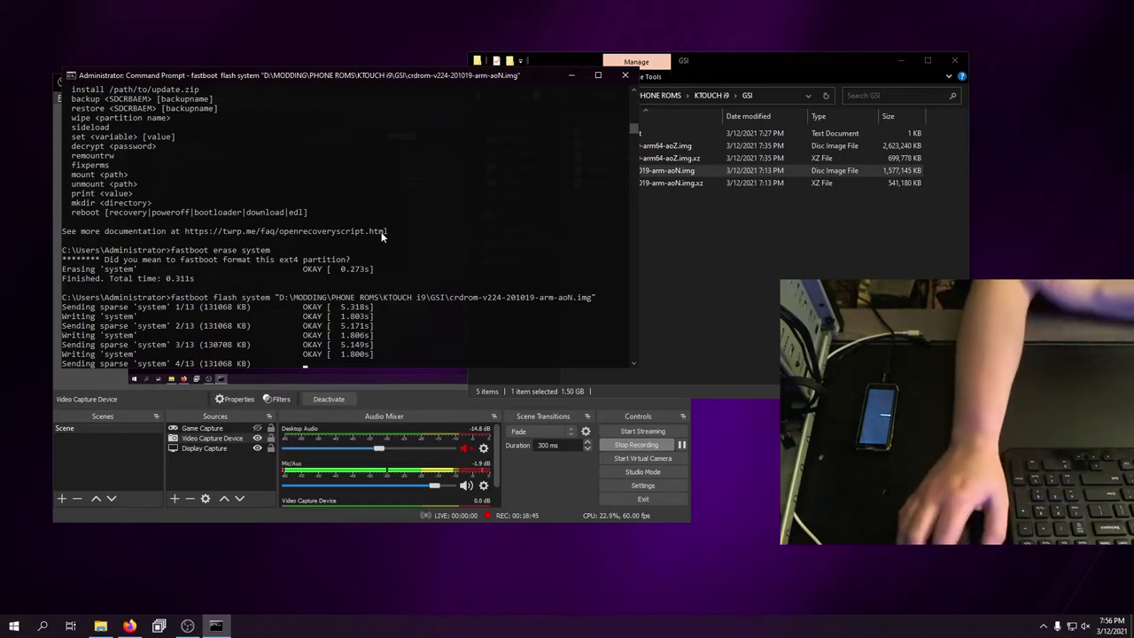
pyautogui.click(546, 484)
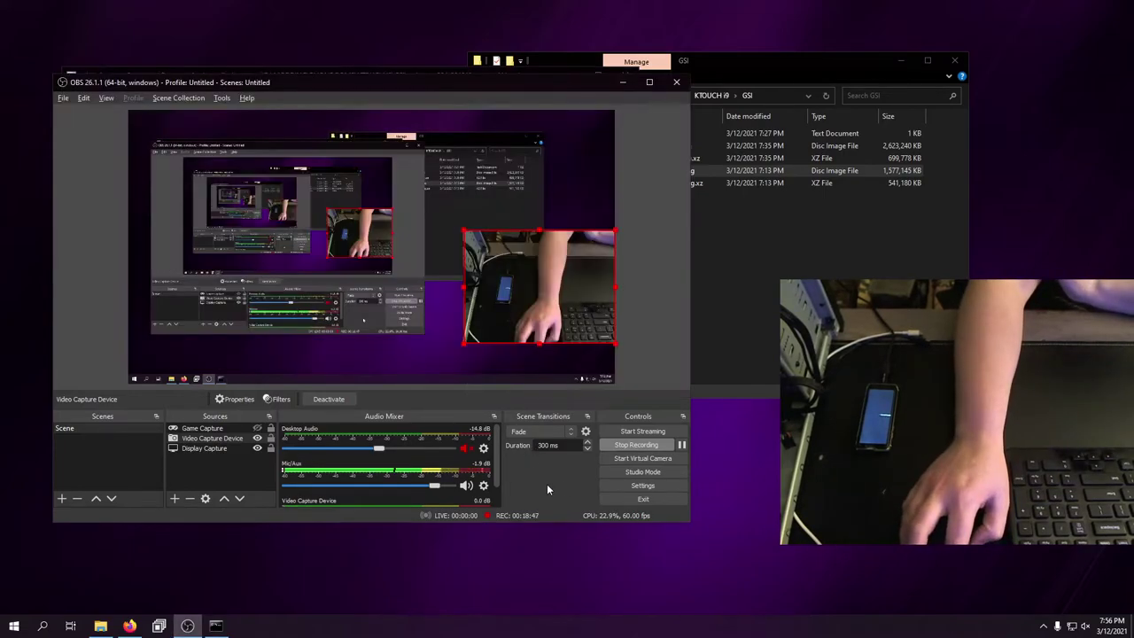
pyautogui.hotkey('alt', 'Tab')
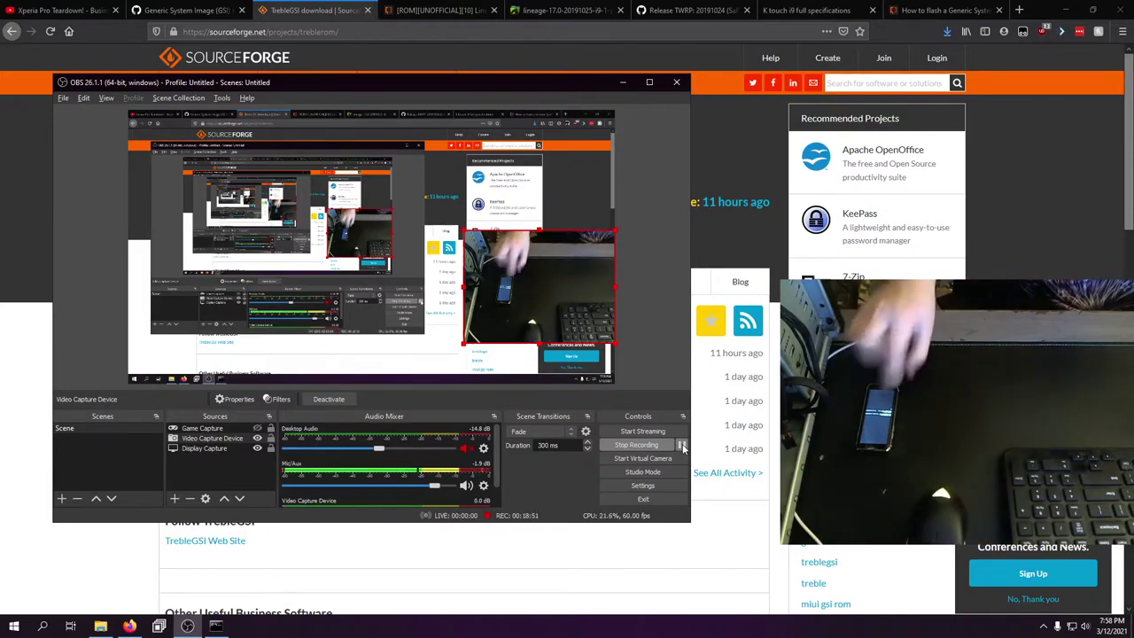
# Wipe the phone's user data with "fastboot -w" in Command Prompt and restart it with "fastboot reboot recovery"
pyautogui.click(218, 627)
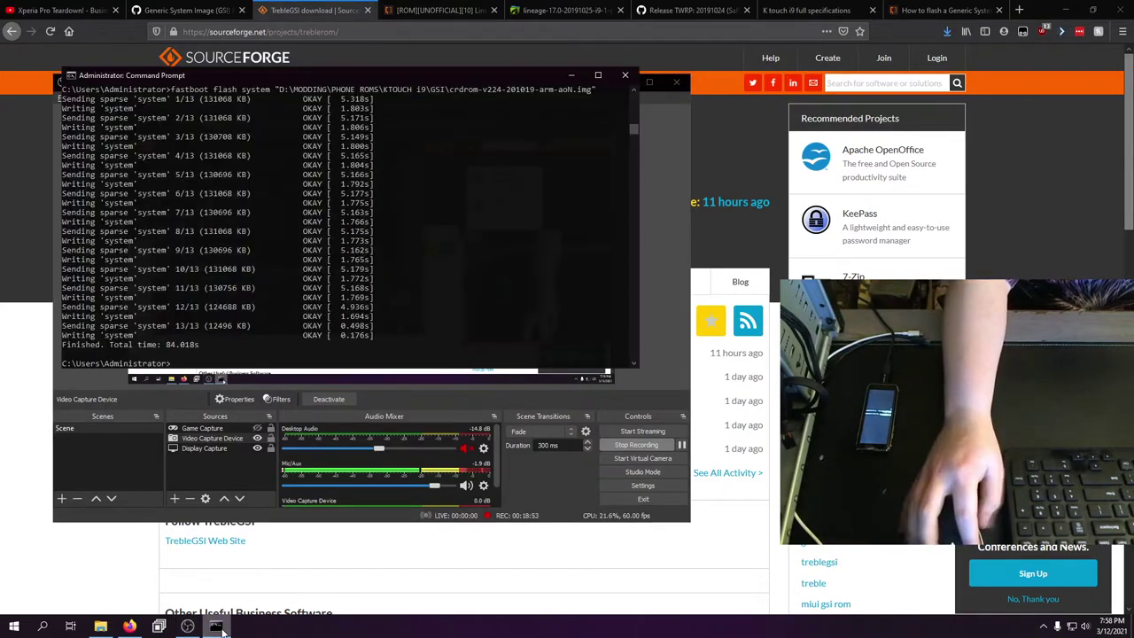
pyautogui.write('fastboot -w')
pyautogui.press('Return')
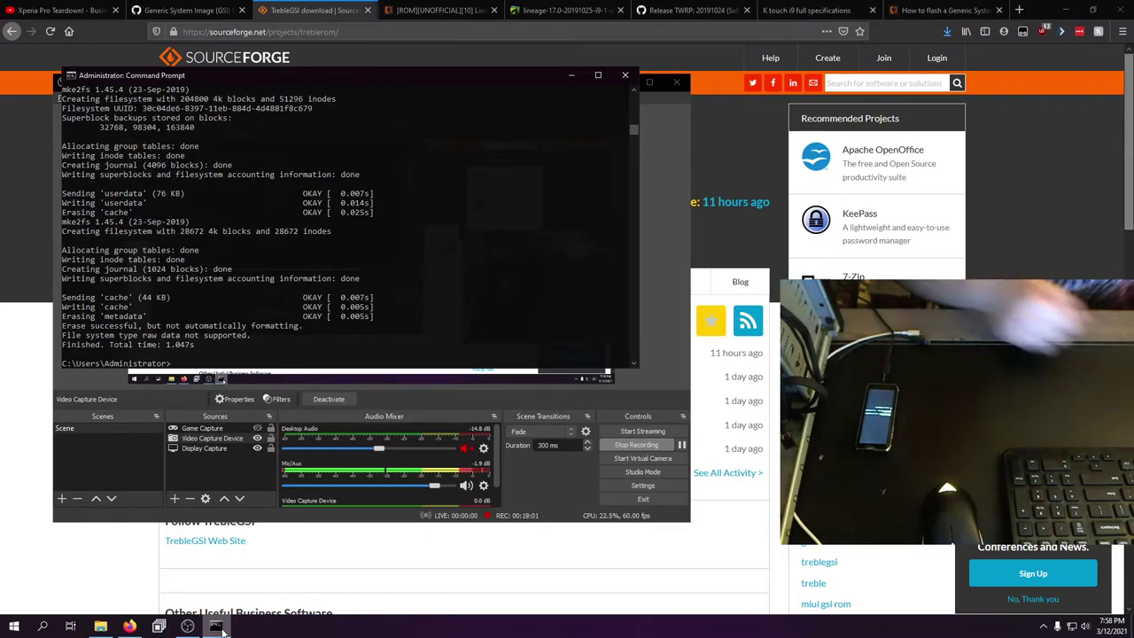
pyautogui.write('fastboot reboot recovery')
pyautogui.press('Return')
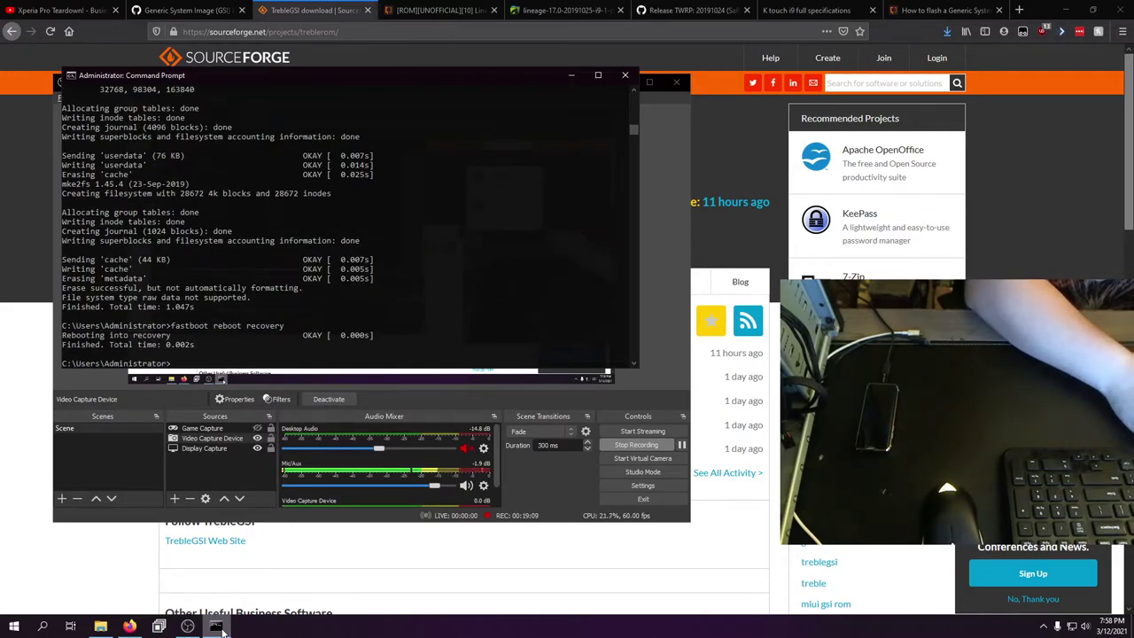
# Return to Command Prompt and list the attached devices with "adb devices"
pyautogui.click(6, 494)
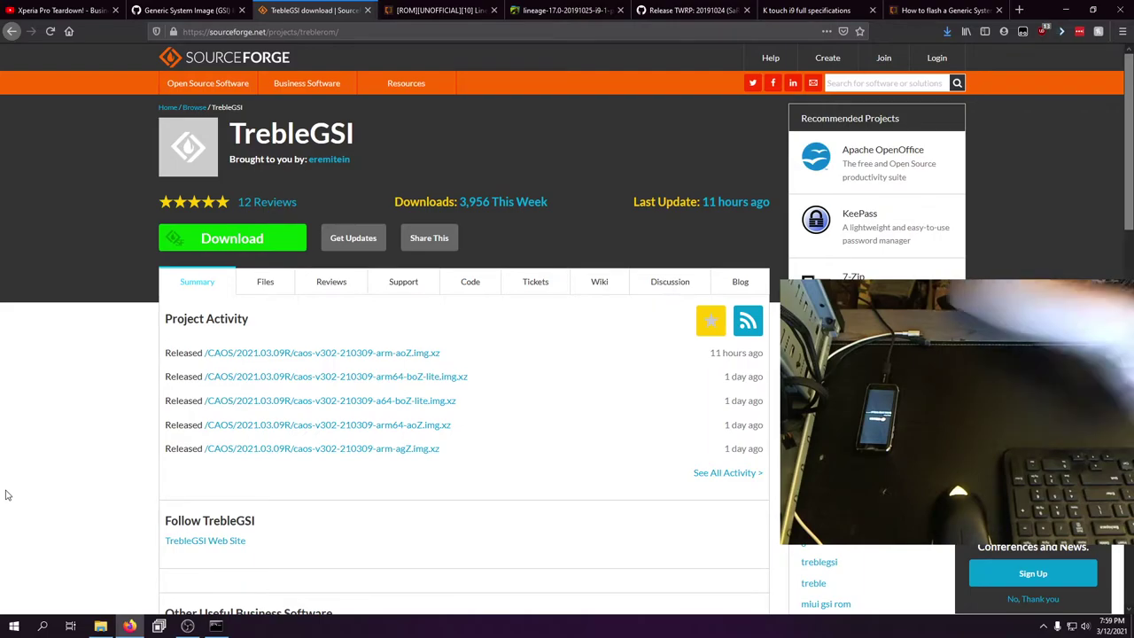
pyautogui.click(225, 628)
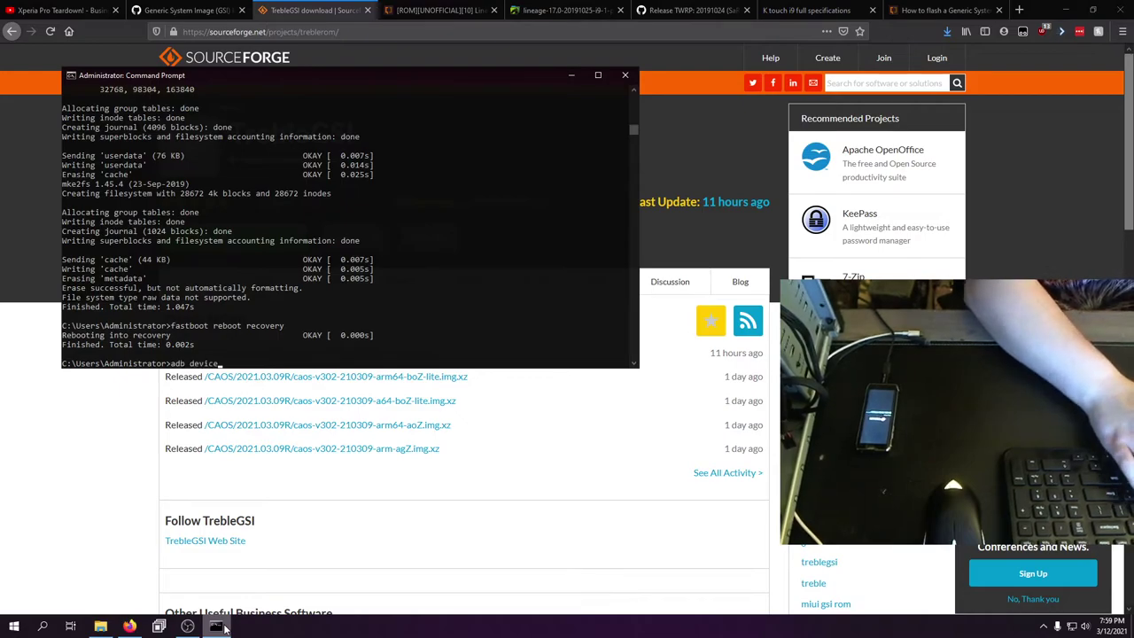
pyautogui.write('s')
pyautogui.press('Return')
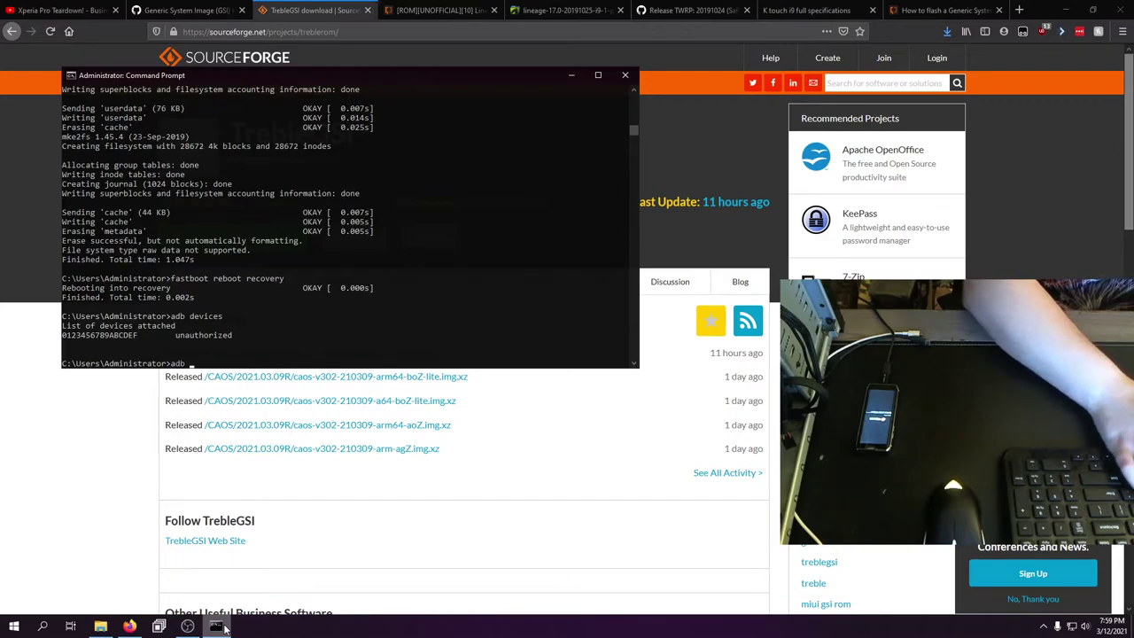
# Try to restart the phone with "adb reboot", running the command twice
pyautogui.write('adb reboot')
pyautogui.press('Return')
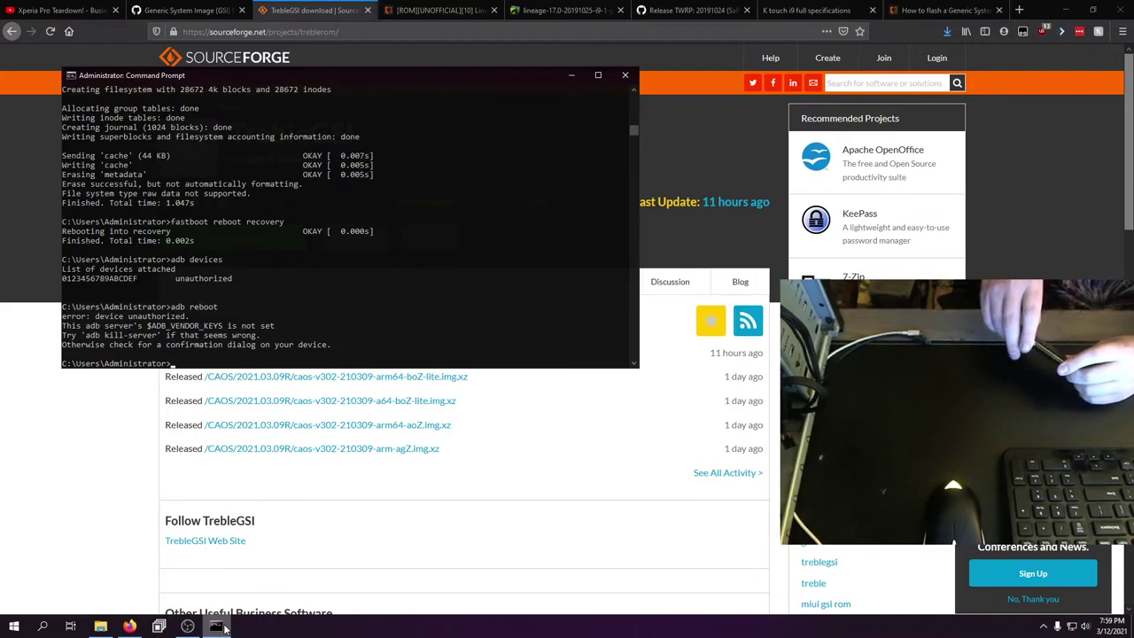
pyautogui.write('adb reboot')
pyautogui.press('Return')
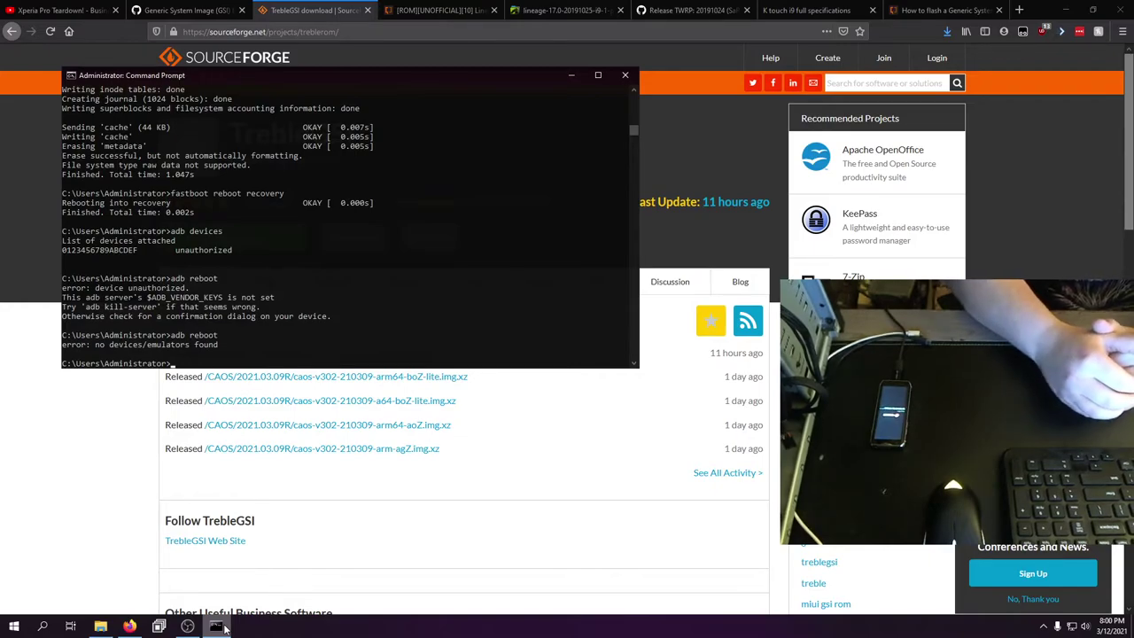
pyautogui.click(20, 531)
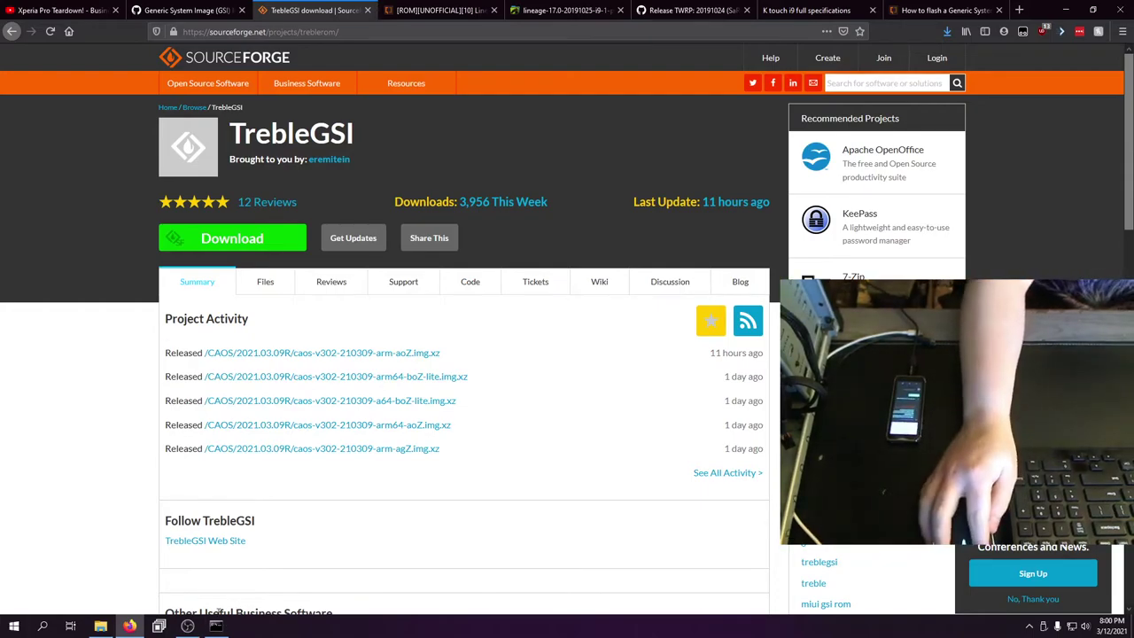
pyautogui.click(187, 625)
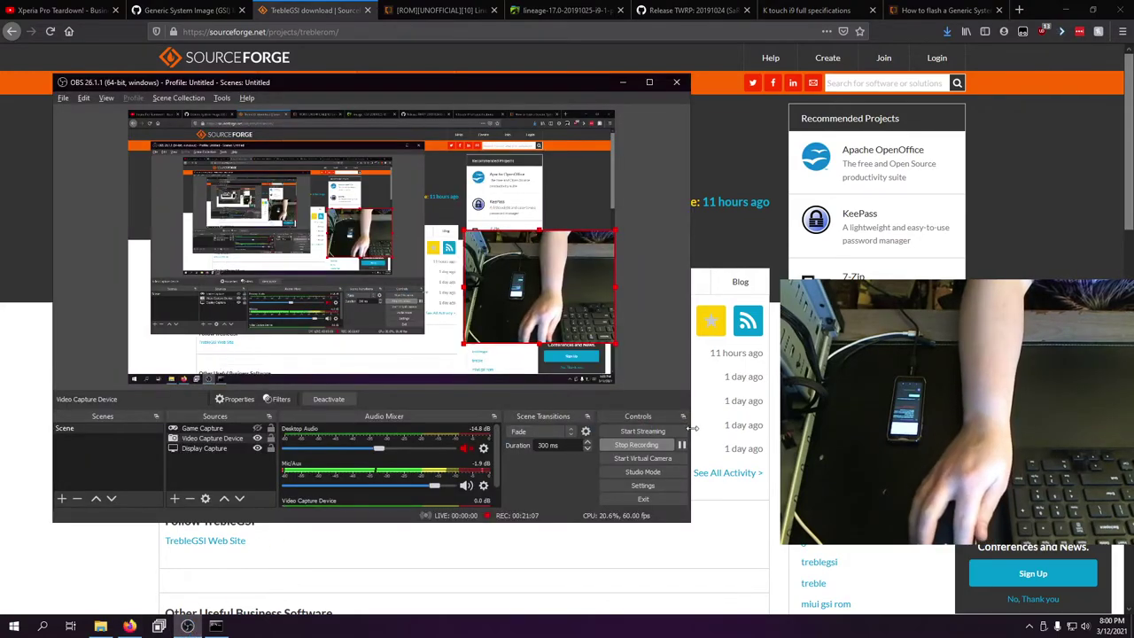
pyautogui.click(682, 445)
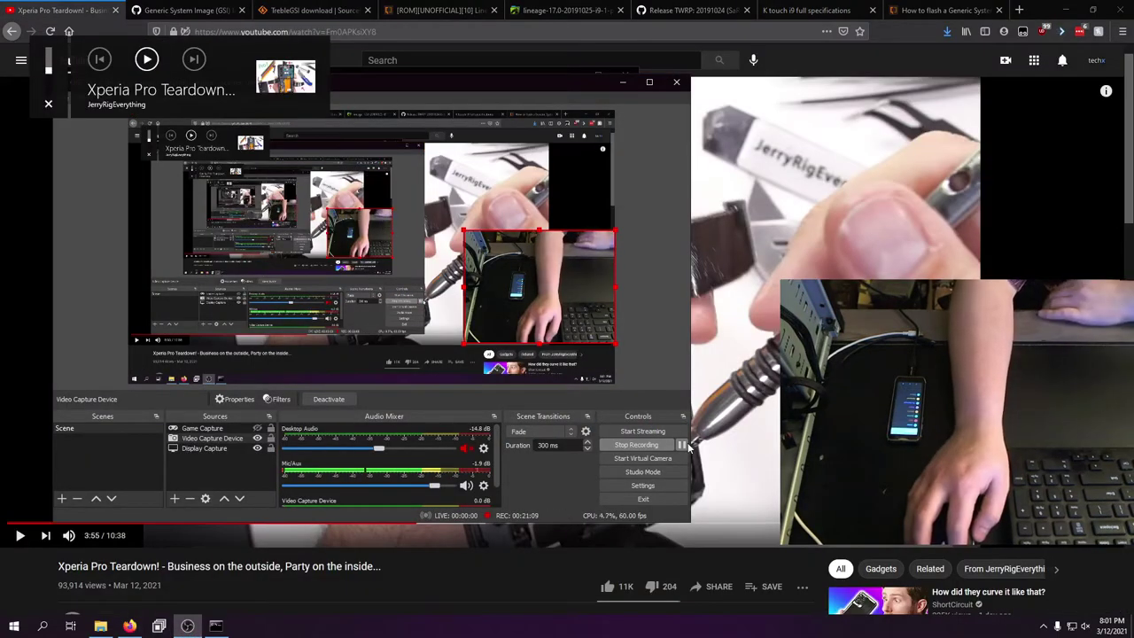
pyautogui.click(492, 576)
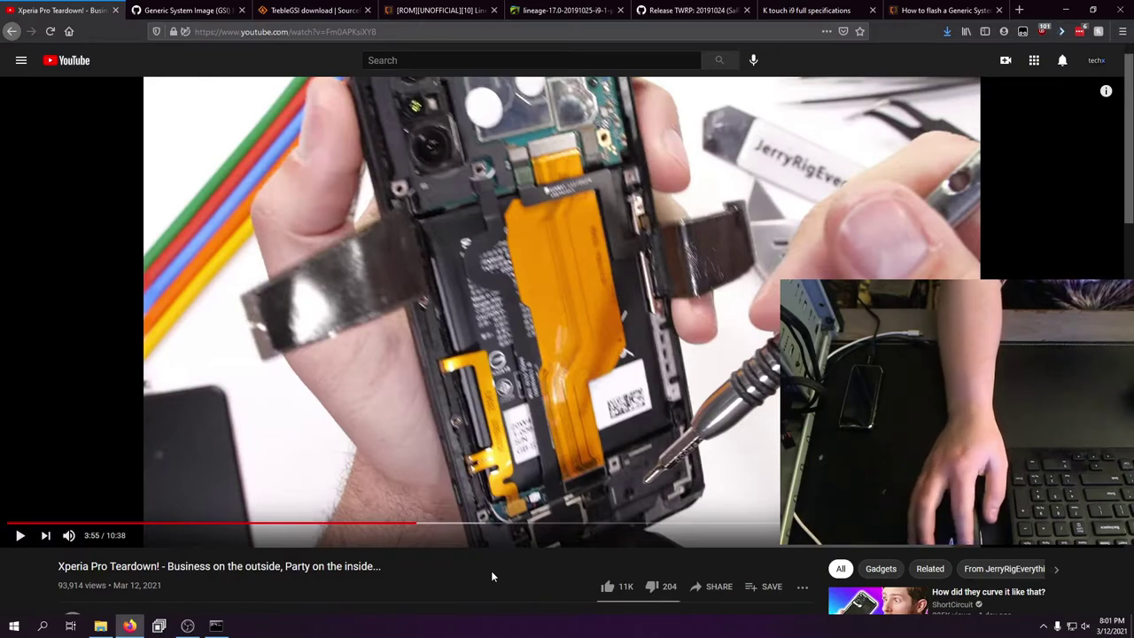
pyautogui.click(189, 626)
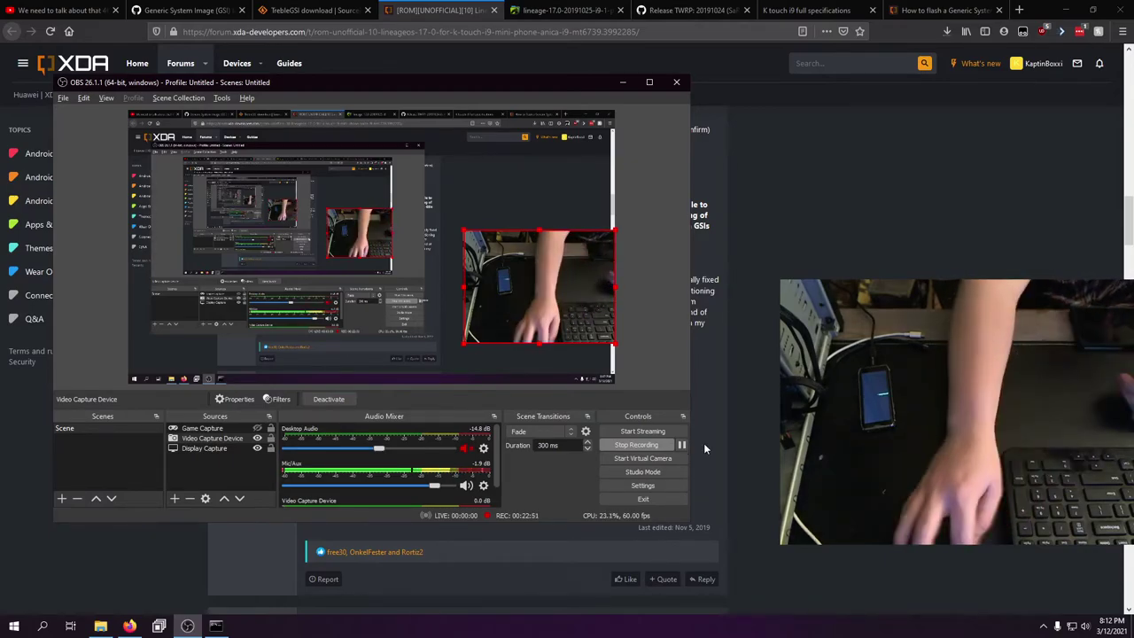
# Return to Command Prompt and wipe the phone's user data again with "fastboot -w"
pyautogui.click(716, 447)
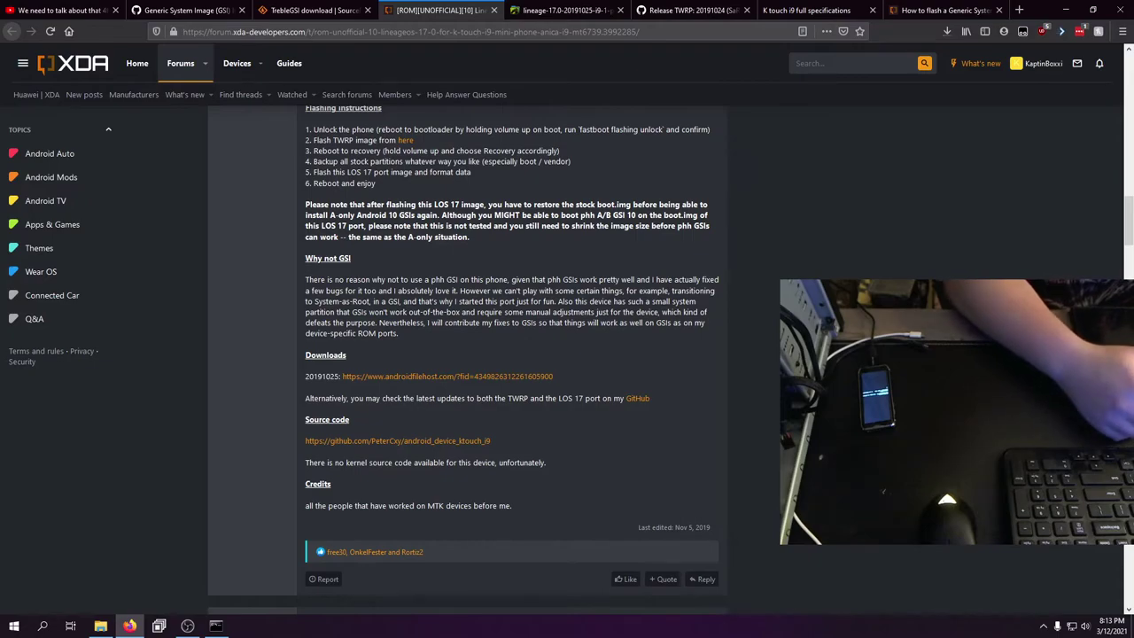
pyautogui.click(215, 625)
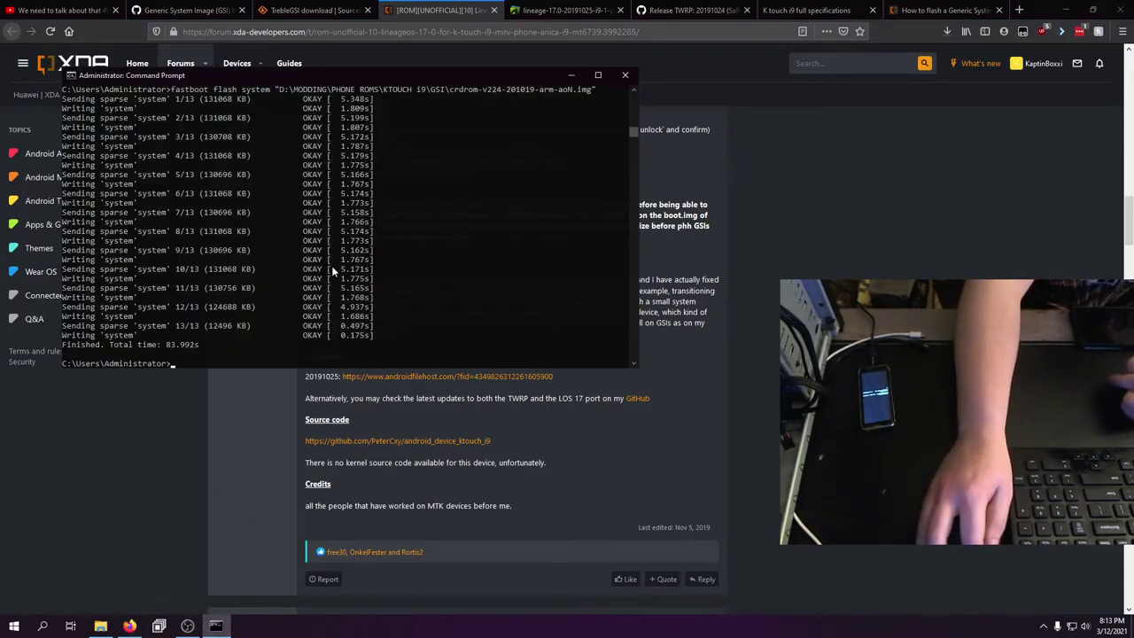
pyautogui.press('Up')
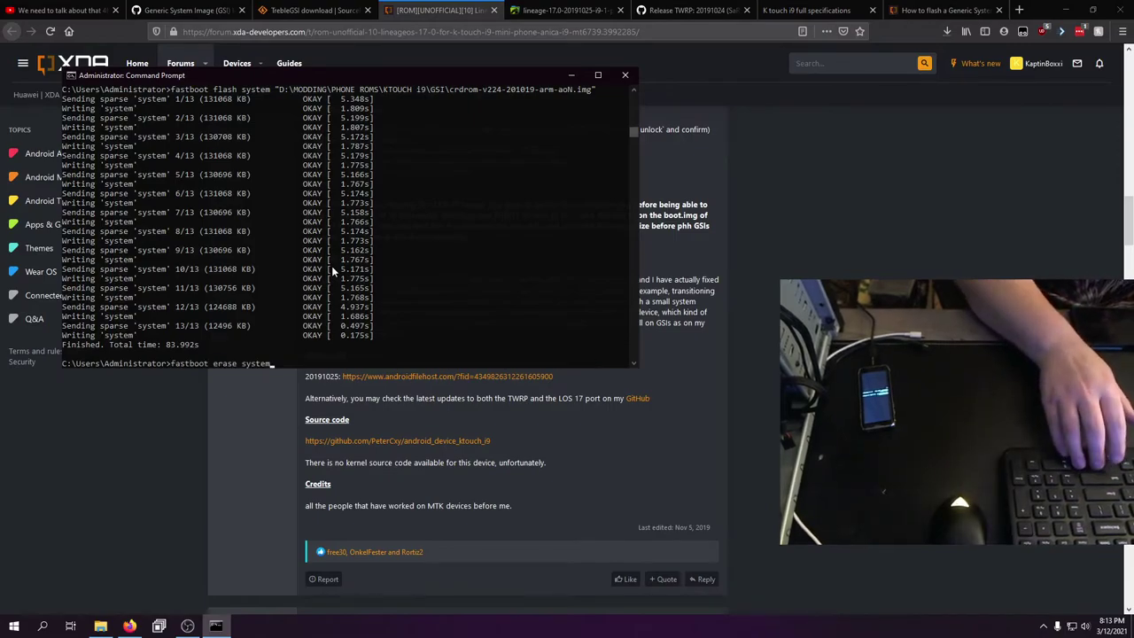
pyautogui.press('Up')
pyautogui.press('Up')
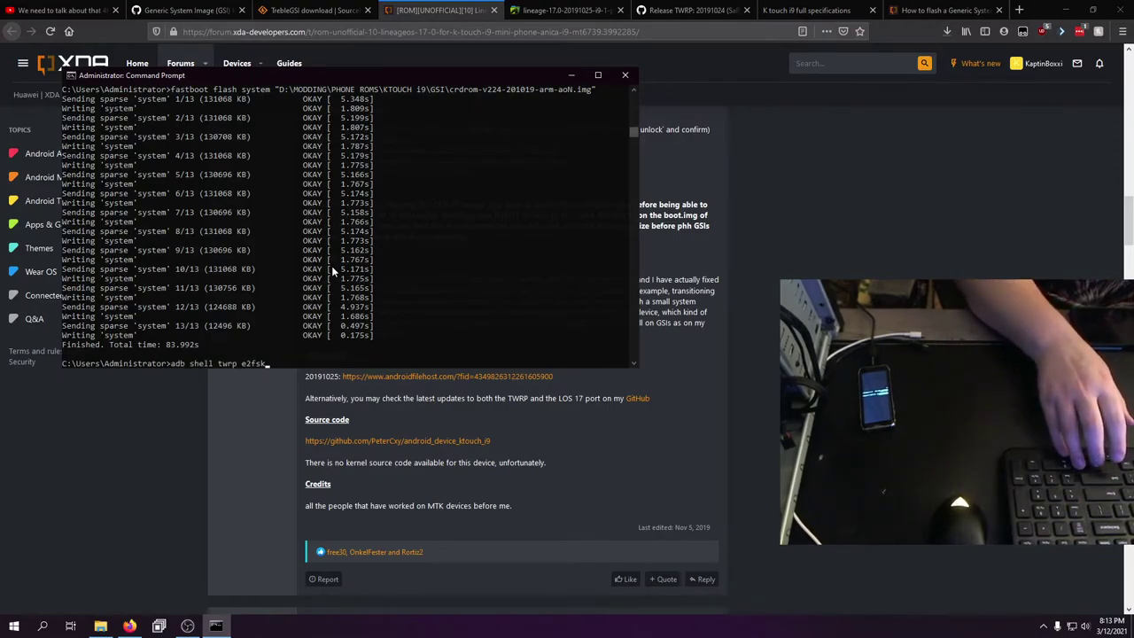
pyautogui.press('Up')
pyautogui.press('Up')
pyautogui.press('Up')
pyautogui.press('Return')
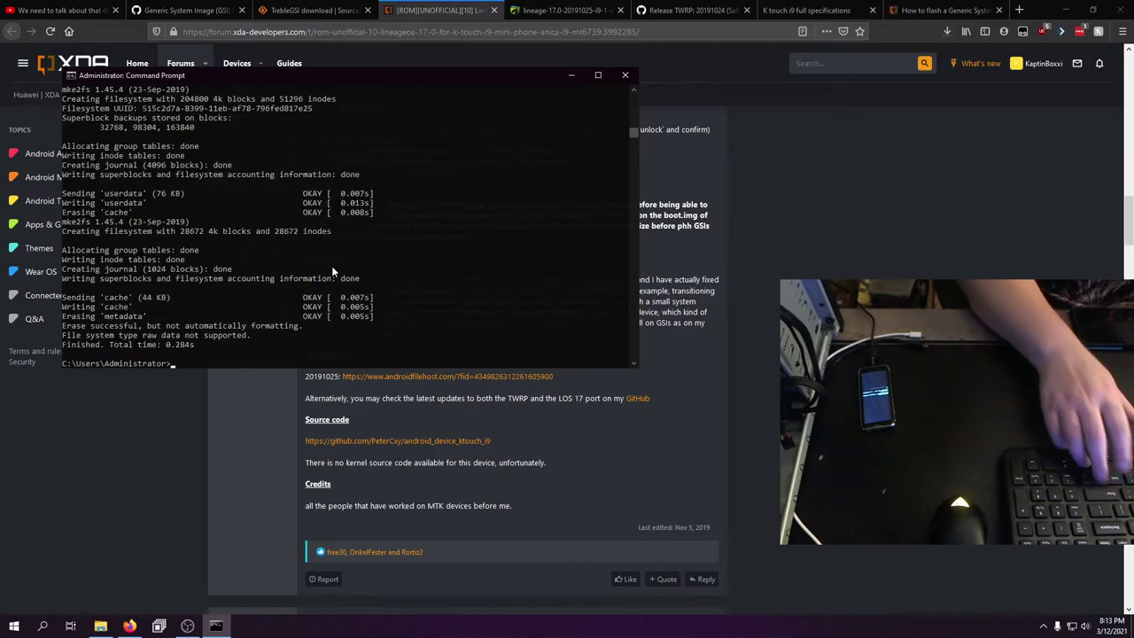
pyautogui.write('fastboot reboot recovery')
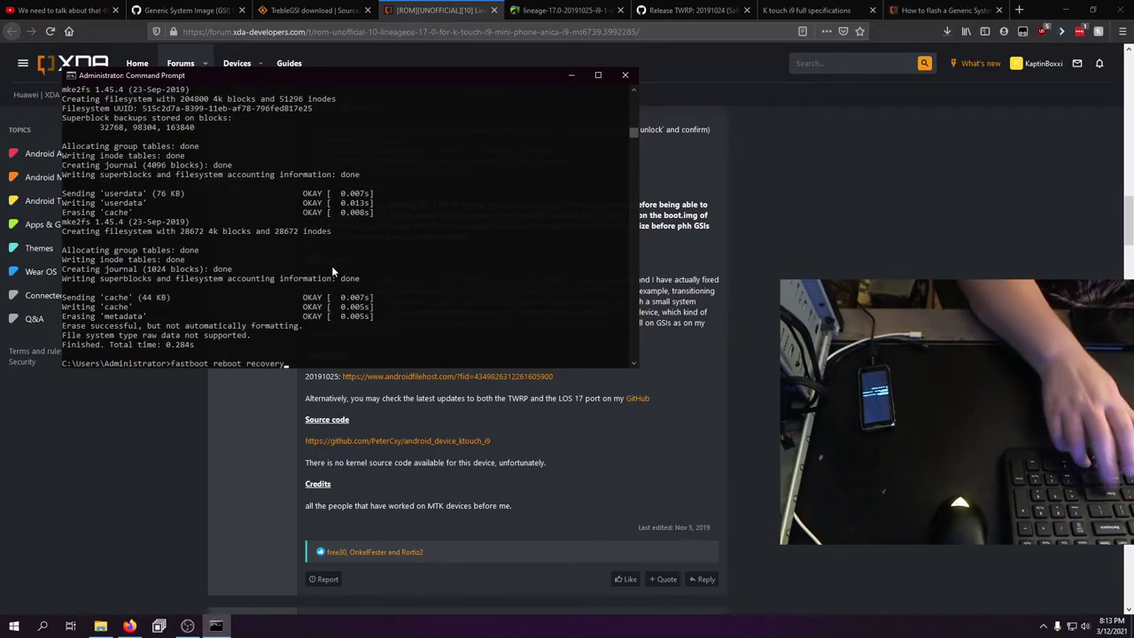
pyautogui.press('Up')
pyautogui.press('Up')
pyautogui.press('Up')
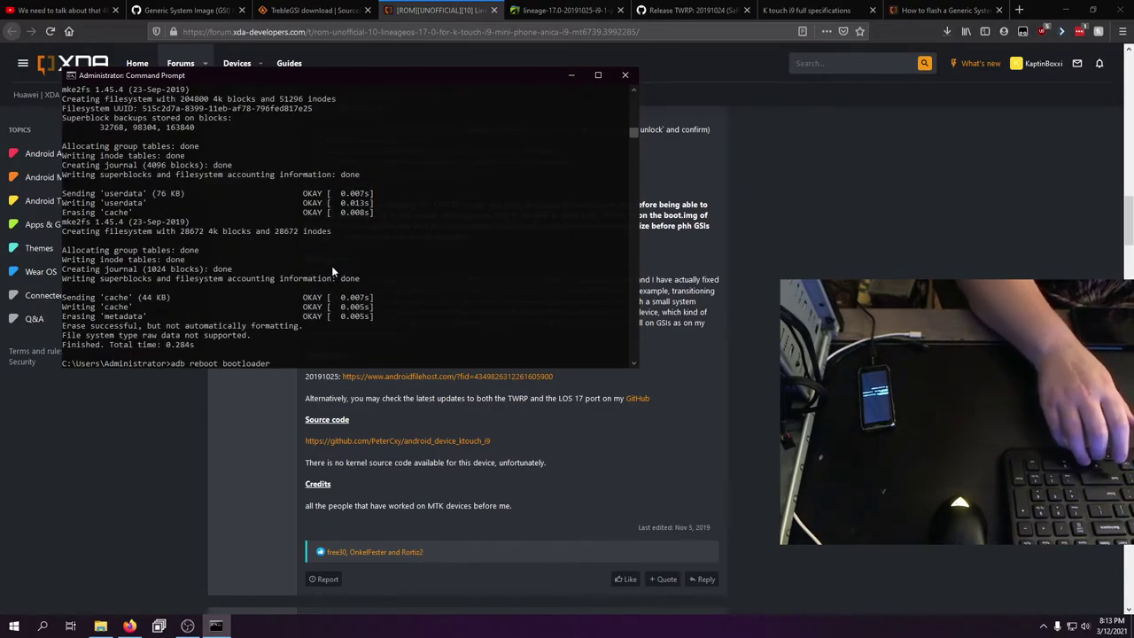
pyautogui.press('BackSpace')
pyautogui.press('BackSpace')
pyautogui.press('BackSpace')
pyautogui.press('BackSpace')
pyautogui.press('BackSpace')
pyautogui.press('BackSpace')
pyautogui.press('BackSpace')
pyautogui.press('BackSpace')
pyautogui.press('BackSpace')
pyautogui.press('BackSpace')
pyautogui.press('BackSpace')
pyautogui.press('BackSpace')
pyautogui.press('BackSpace')
pyautogui.press('BackSpace')
pyautogui.press('BackSpace')
pyautogui.press('BackSpace')
pyautogui.press('BackSpace')
pyautogui.press('BackSpace')
pyautogui.press('BackSpace')
pyautogui.press('BackSpace')
pyautogui.press('BackSpace')
# Flash recovery.img from the TWRP folder to the recovery partition with "fastboot flash recovery"
pyautogui.write('fastboot flash')
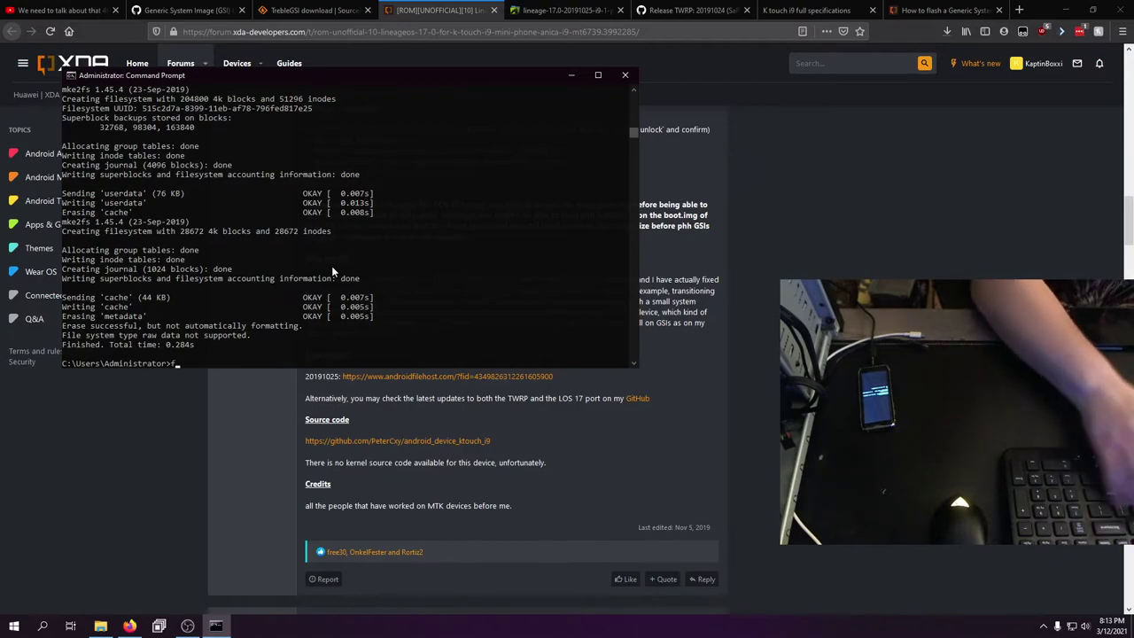
pyautogui.hotkey('alt', 'Tab')
pyautogui.press('Tab')
pyautogui.press('Tab')
pyautogui.click(369, 239)
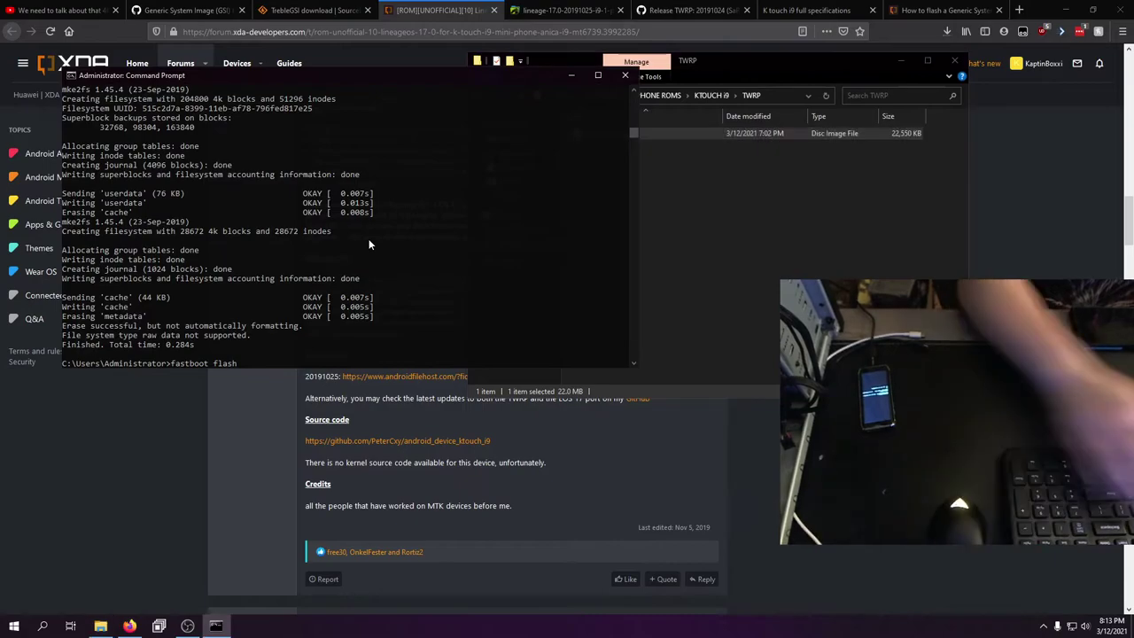
pyautogui.write('recovery')
pyautogui.click(690, 133)
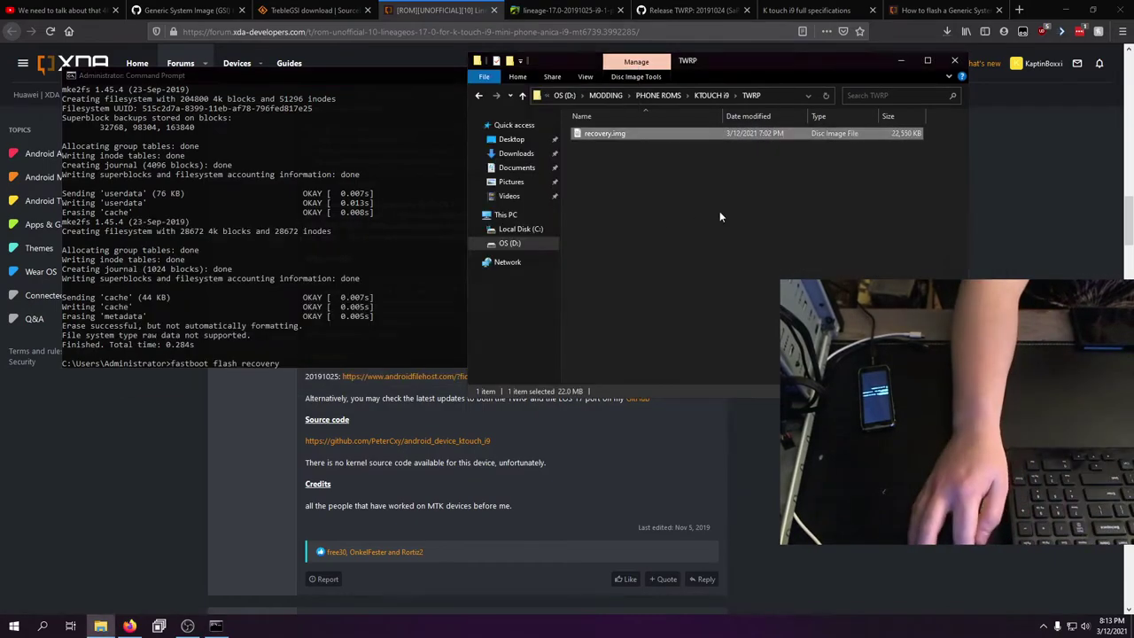
pyautogui.moveTo(603, 133); pyautogui.dragTo(230, 184)
pyautogui.press('Return')
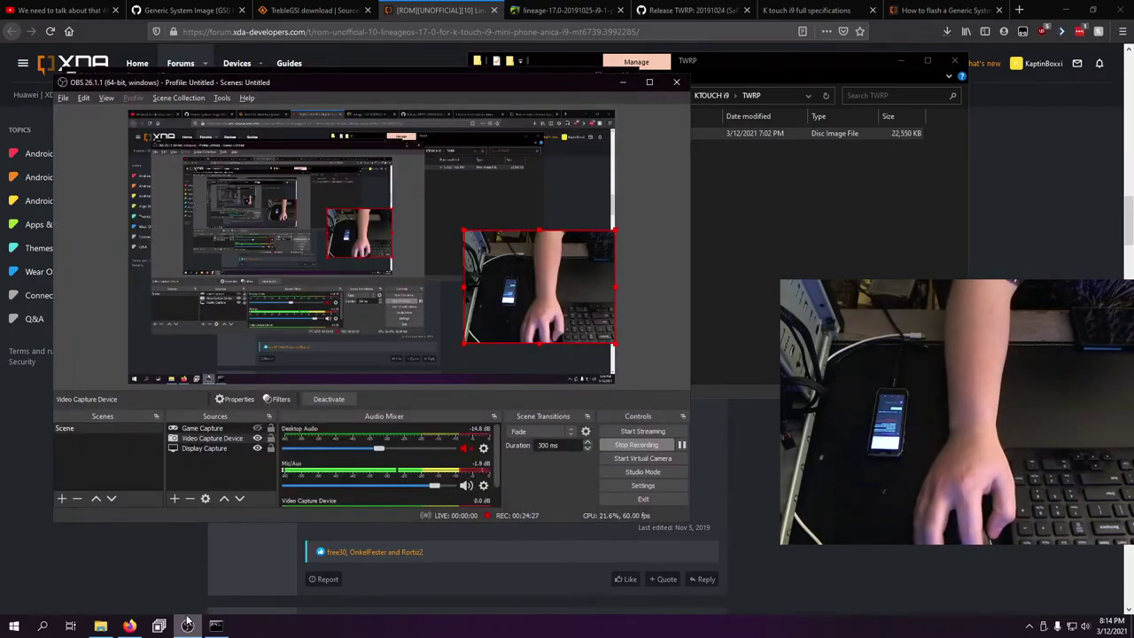
pyautogui.click(187, 625)
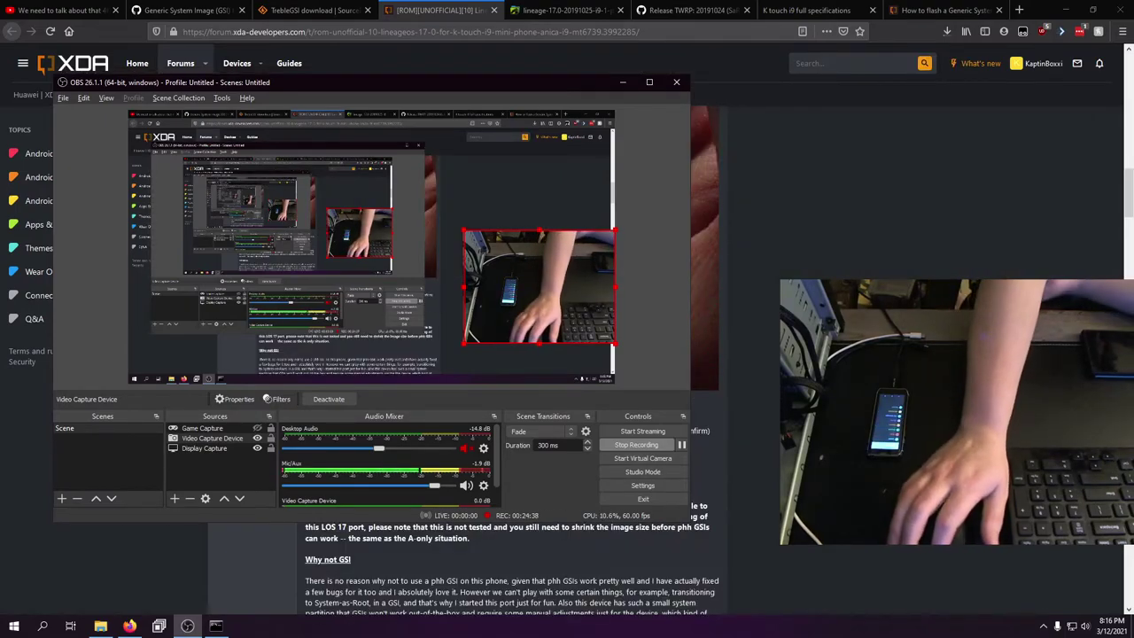
pyautogui.hotkey('alt', 'Tab')
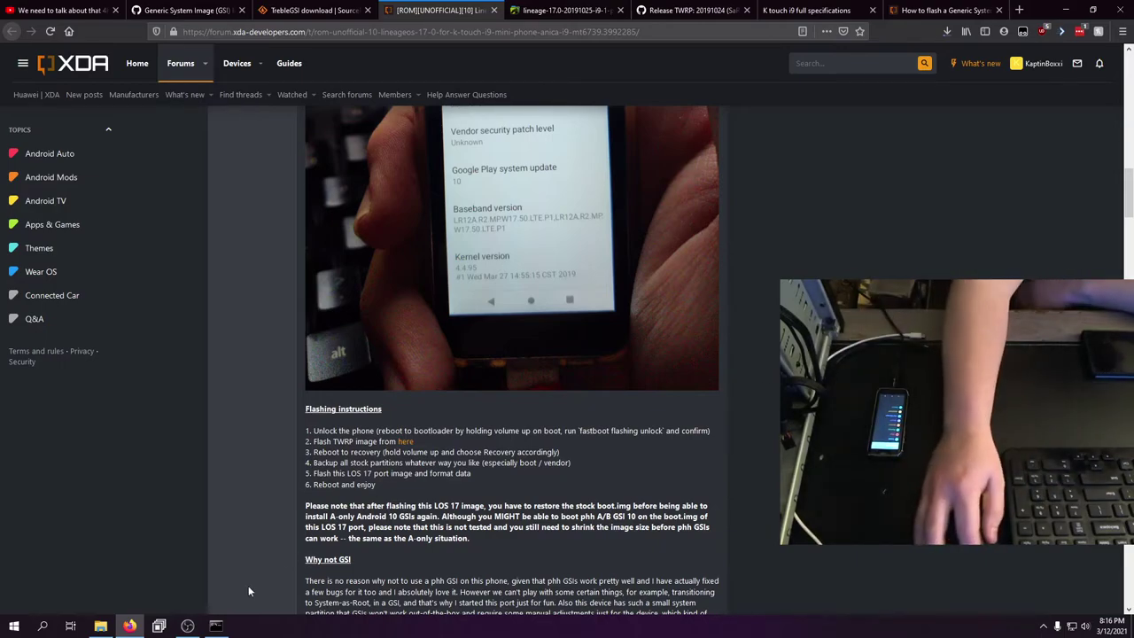
pyautogui.click(187, 626)
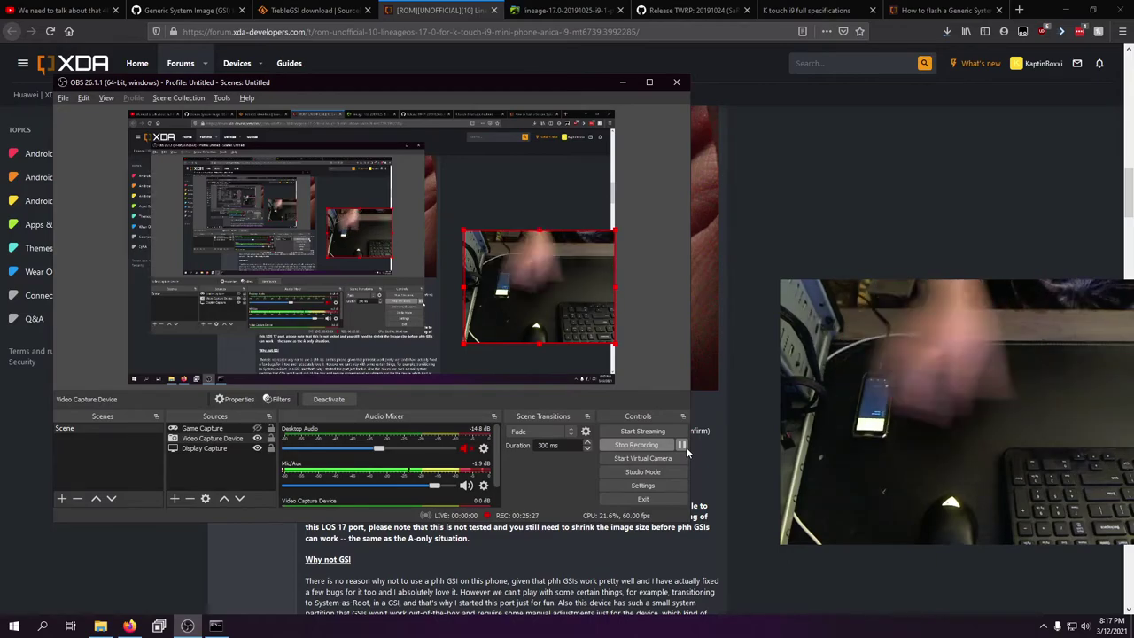
# Switch to Command Prompt and put TWRP into sideload mode with "adb shell twrp sideload"
pyautogui.hotkey('alt', 'Tab')
pyautogui.hotkey('alt', 'Tab')
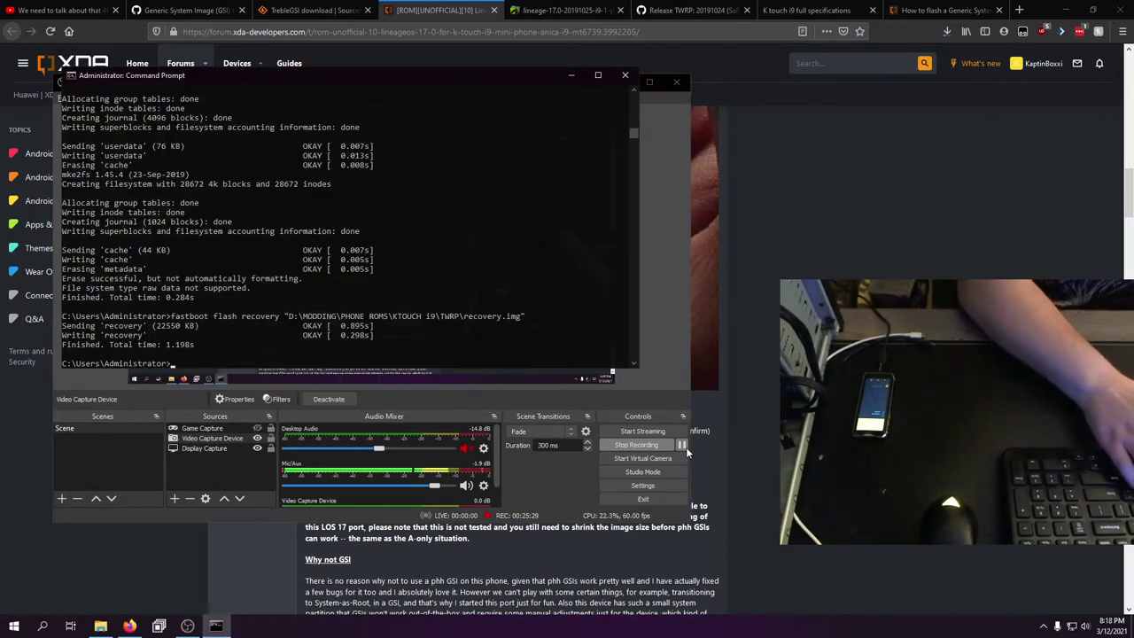
pyautogui.write('adb shell tw')
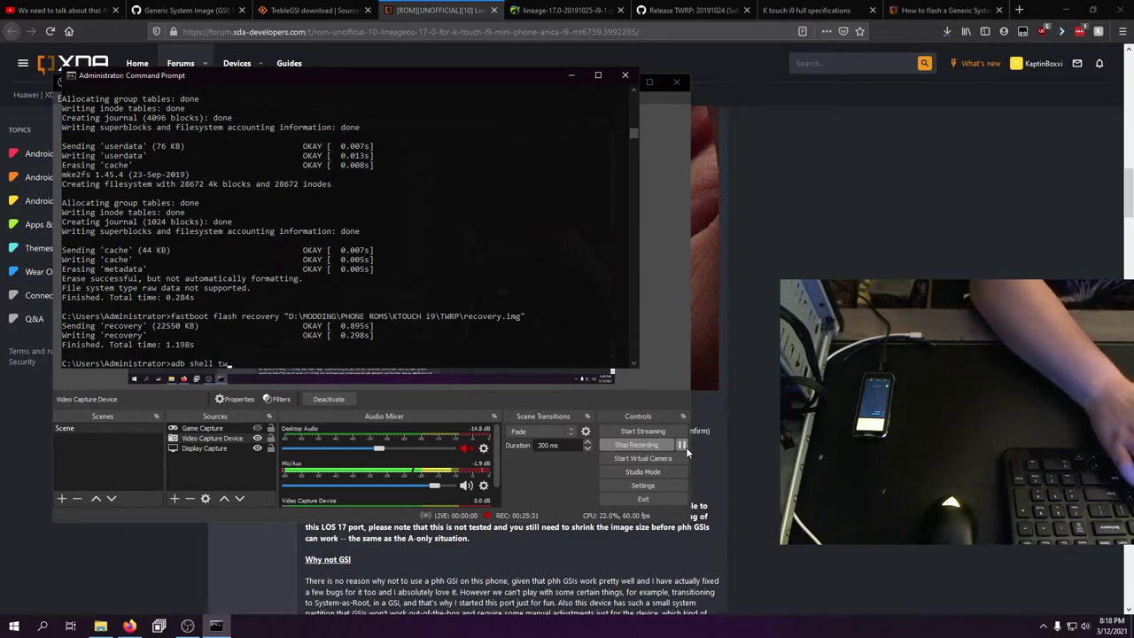
pyautogui.write('rp sideload')
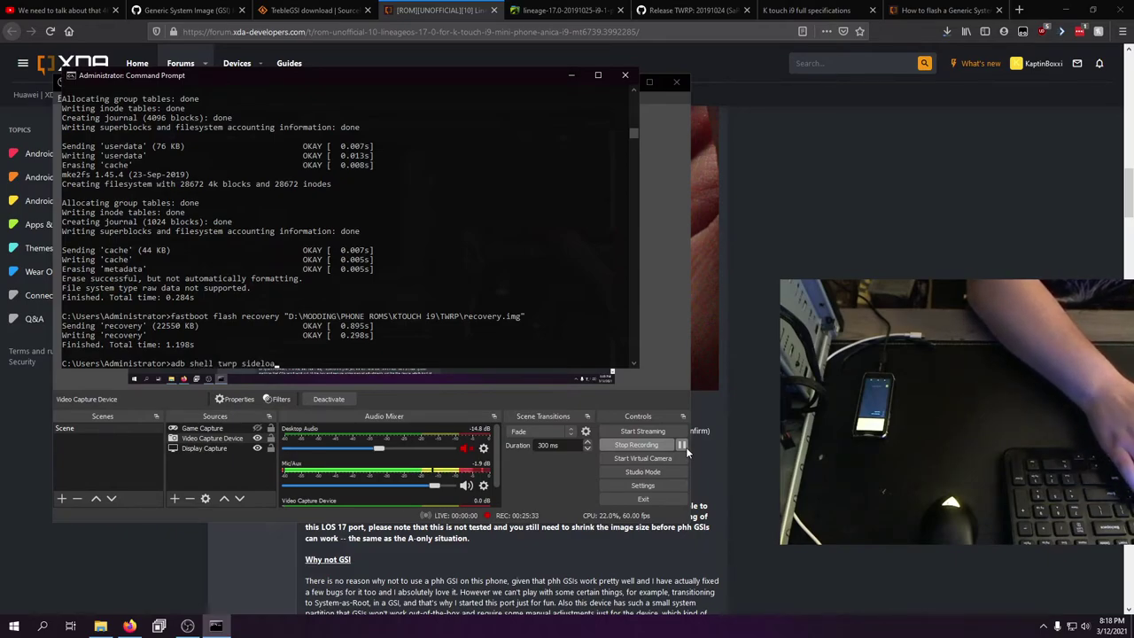
pyautogui.press('Return')
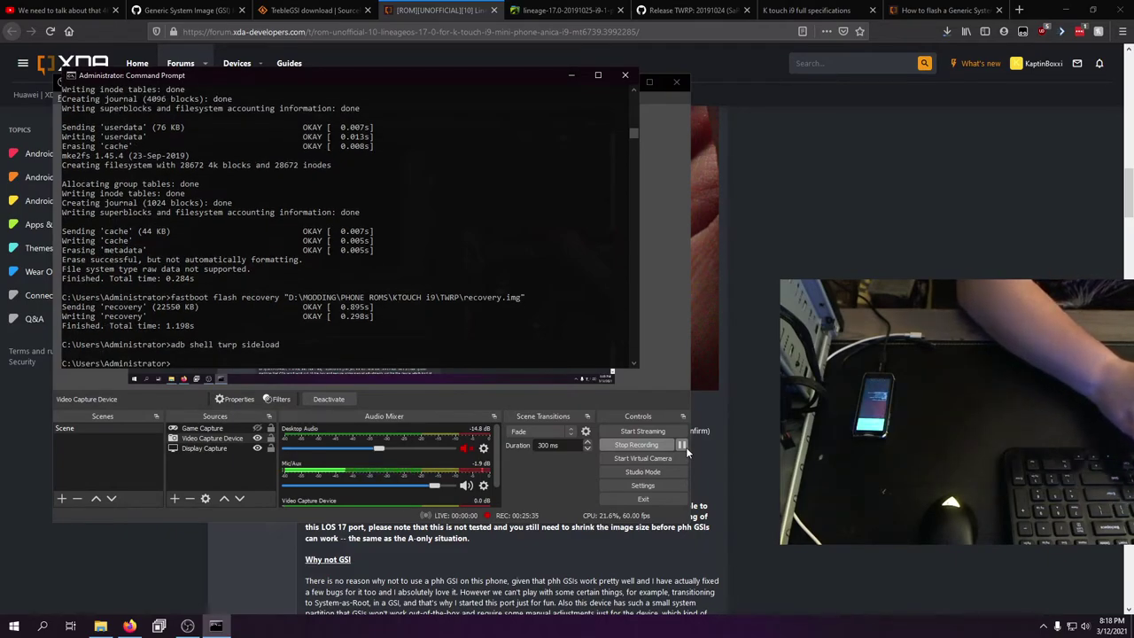
# Install lineage-17.0-20191025-i9-1-peter-signed.zip from the LinageOS folder on the phone with "adb sideload"
pyautogui.write('adb sideload')
pyautogui.hotkey('alt', 'Tab')
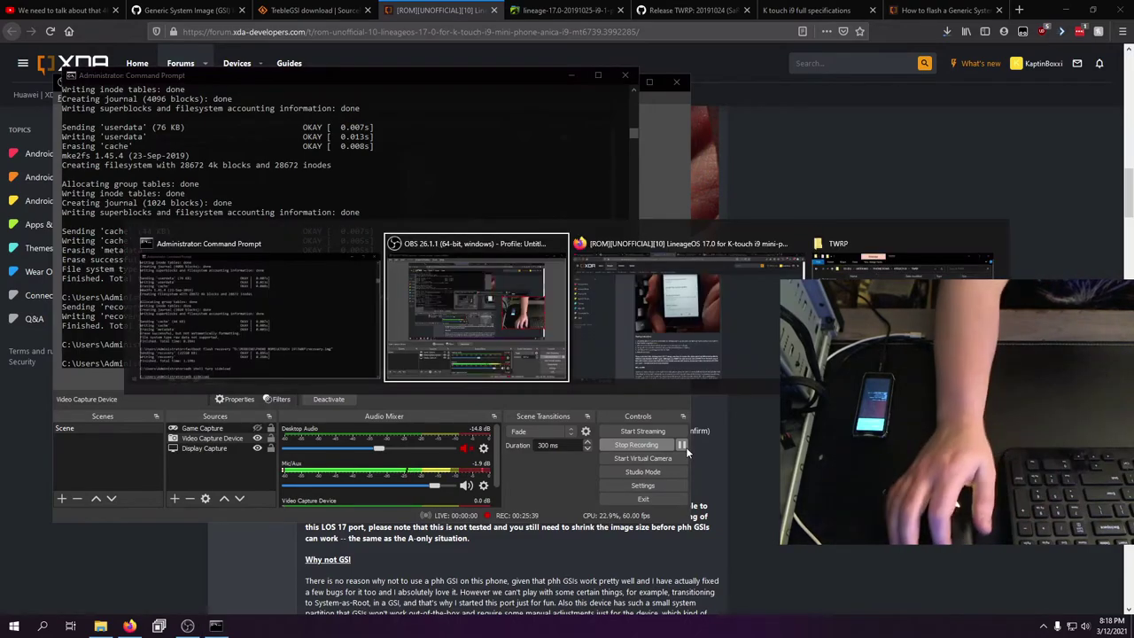
pyautogui.click(711, 95)
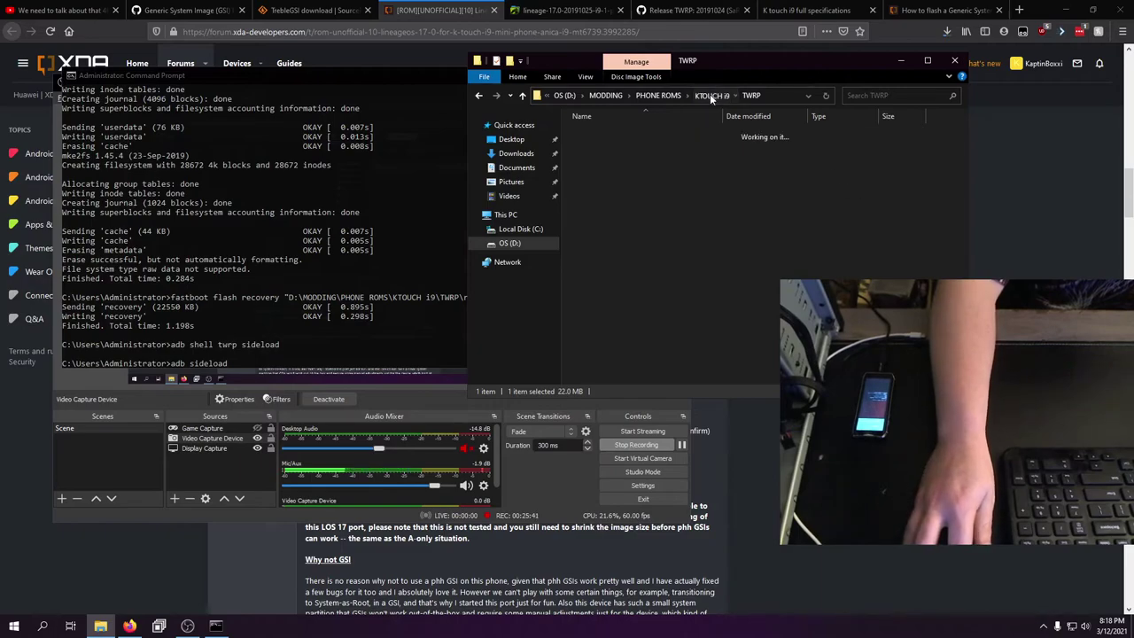
pyautogui.doubleClick(654, 146)
pyautogui.moveTo(651, 134); pyautogui.dragTo(359, 206)
pyautogui.click(360, 209)
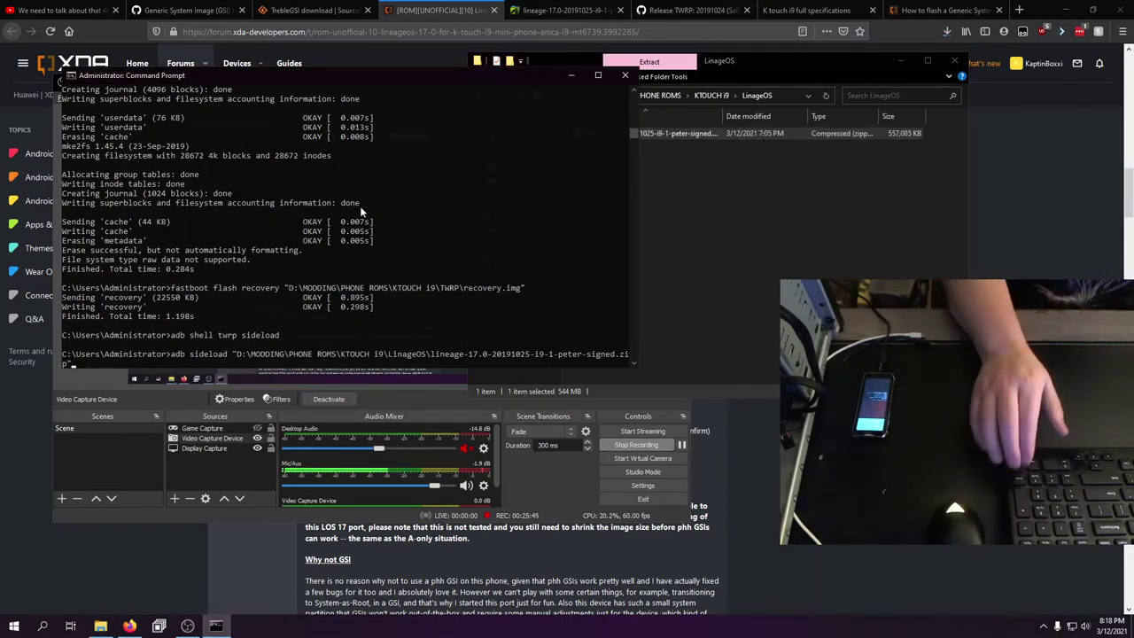
pyautogui.press('Return')
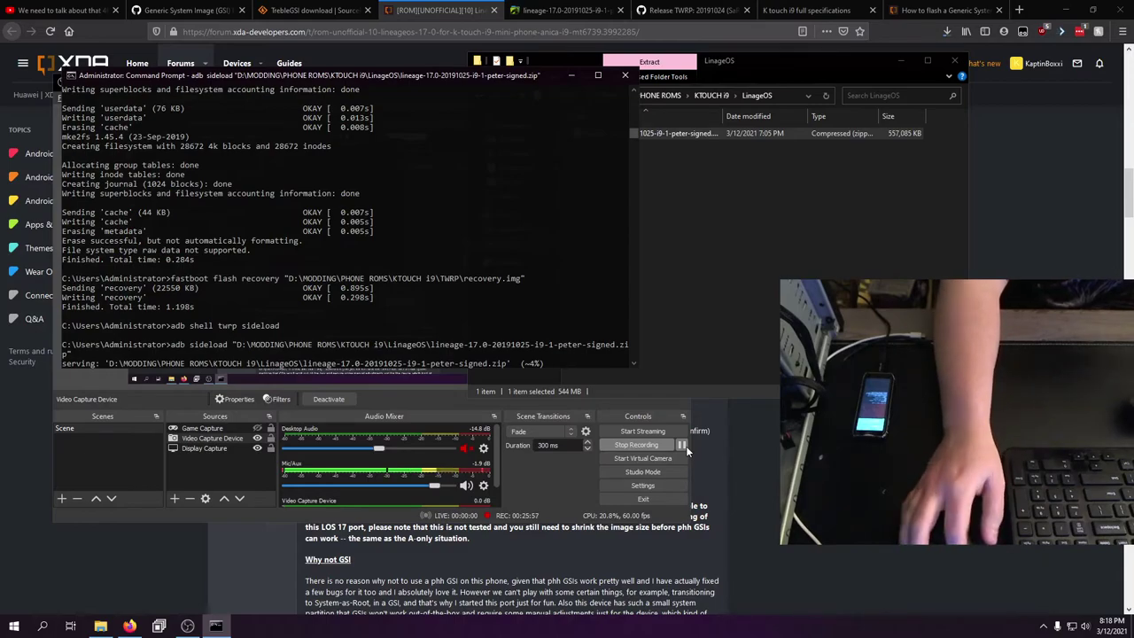
pyautogui.click(685, 445)
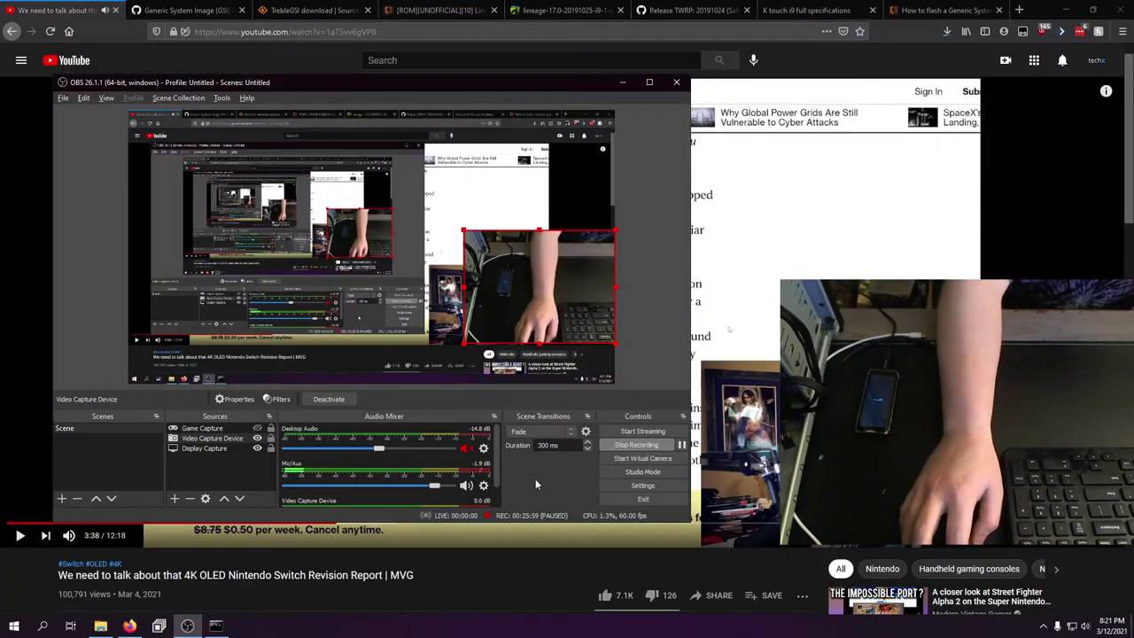